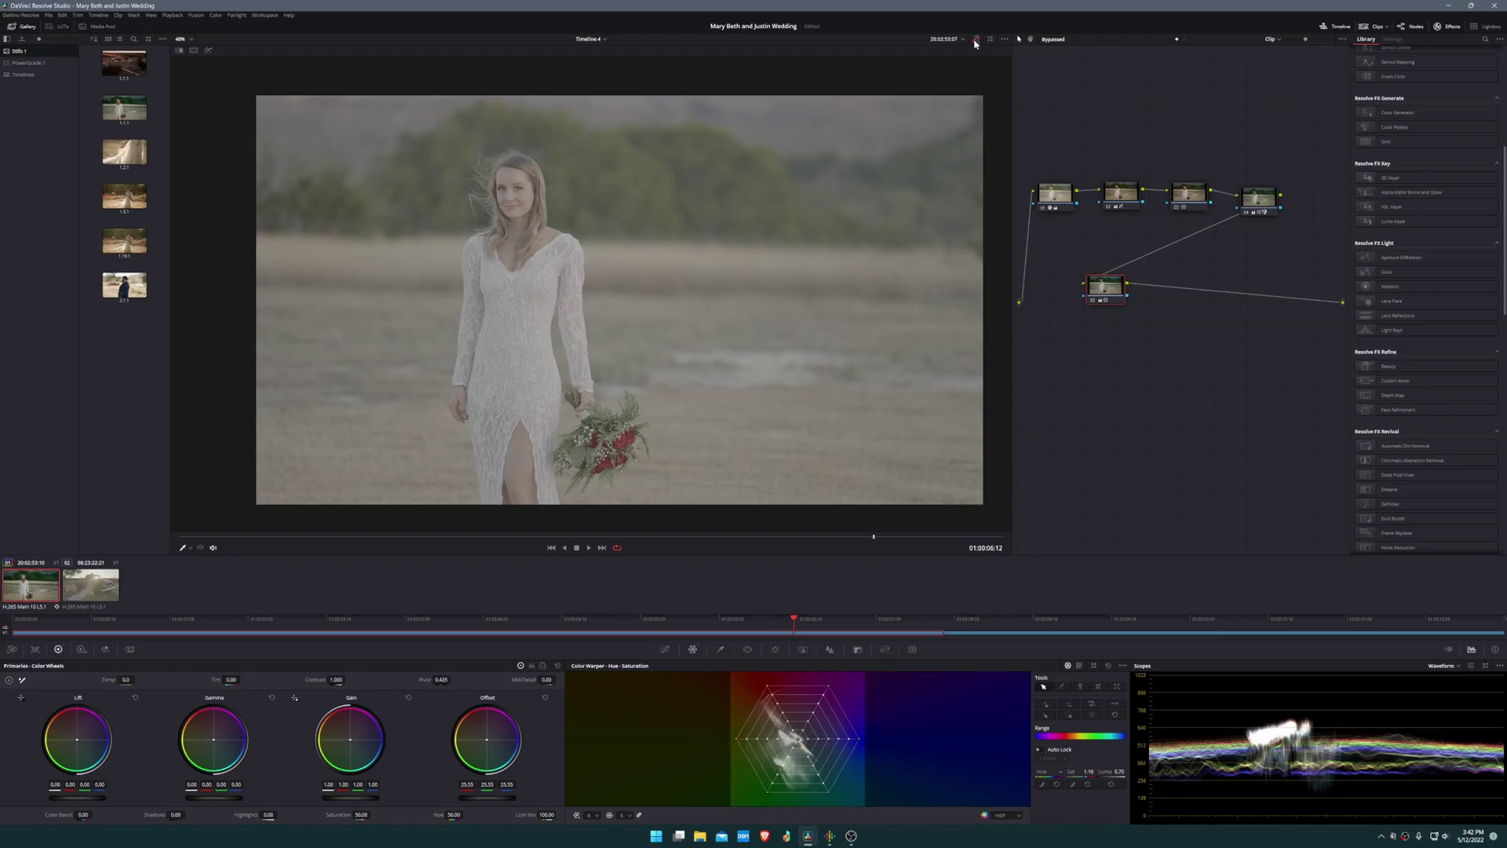
Step: Turn the bypass off so the clip's five-node grade shows again
left_click(975, 38)
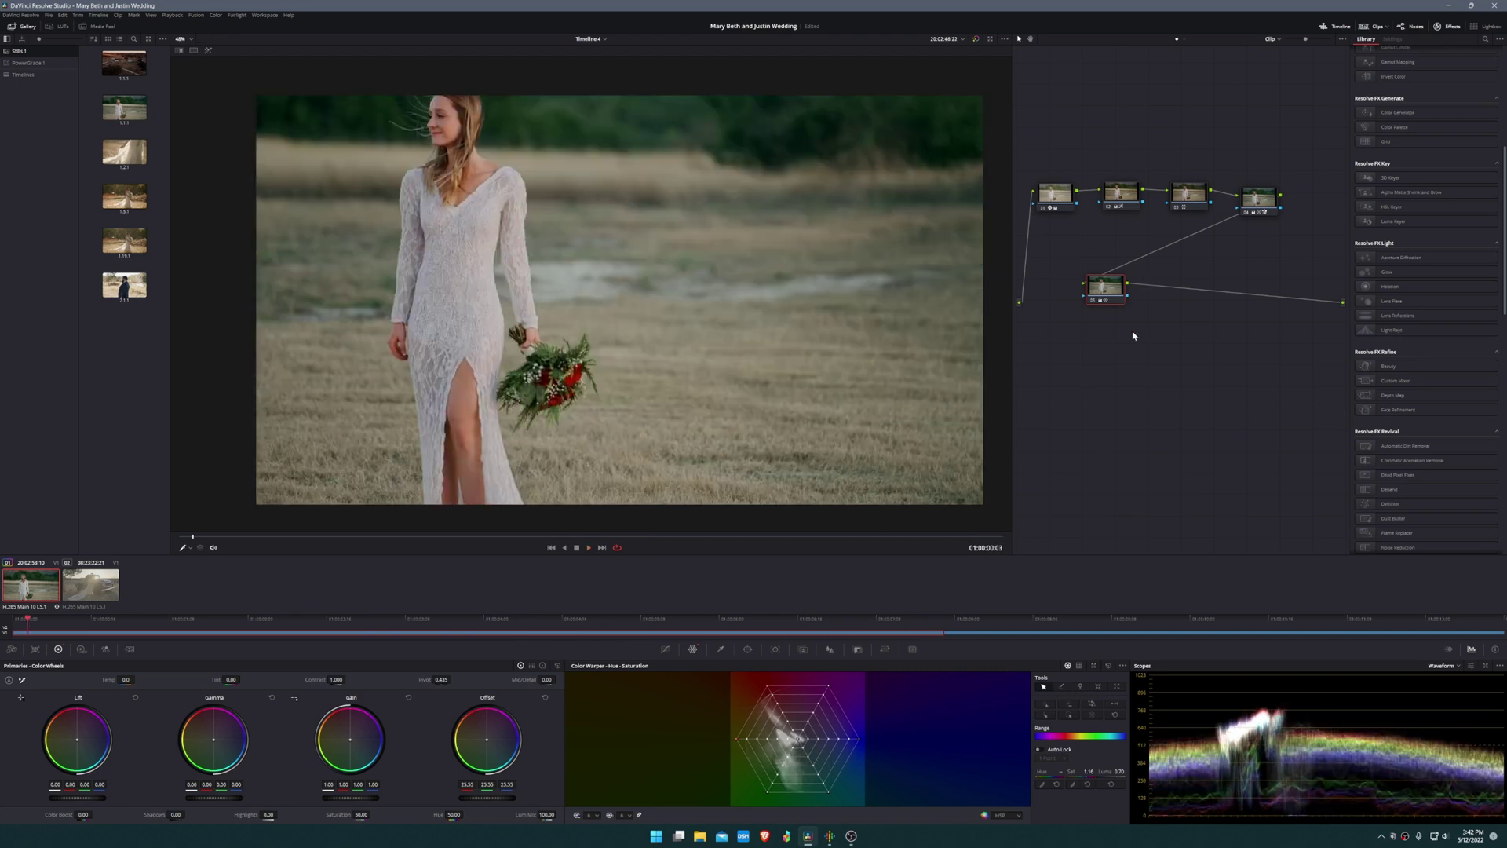
Step: Delete all five existing grading nodes and scrub to a frame around 01:00:05
left_click_drag(1085, 131, 1254, 352)
key("Delete")
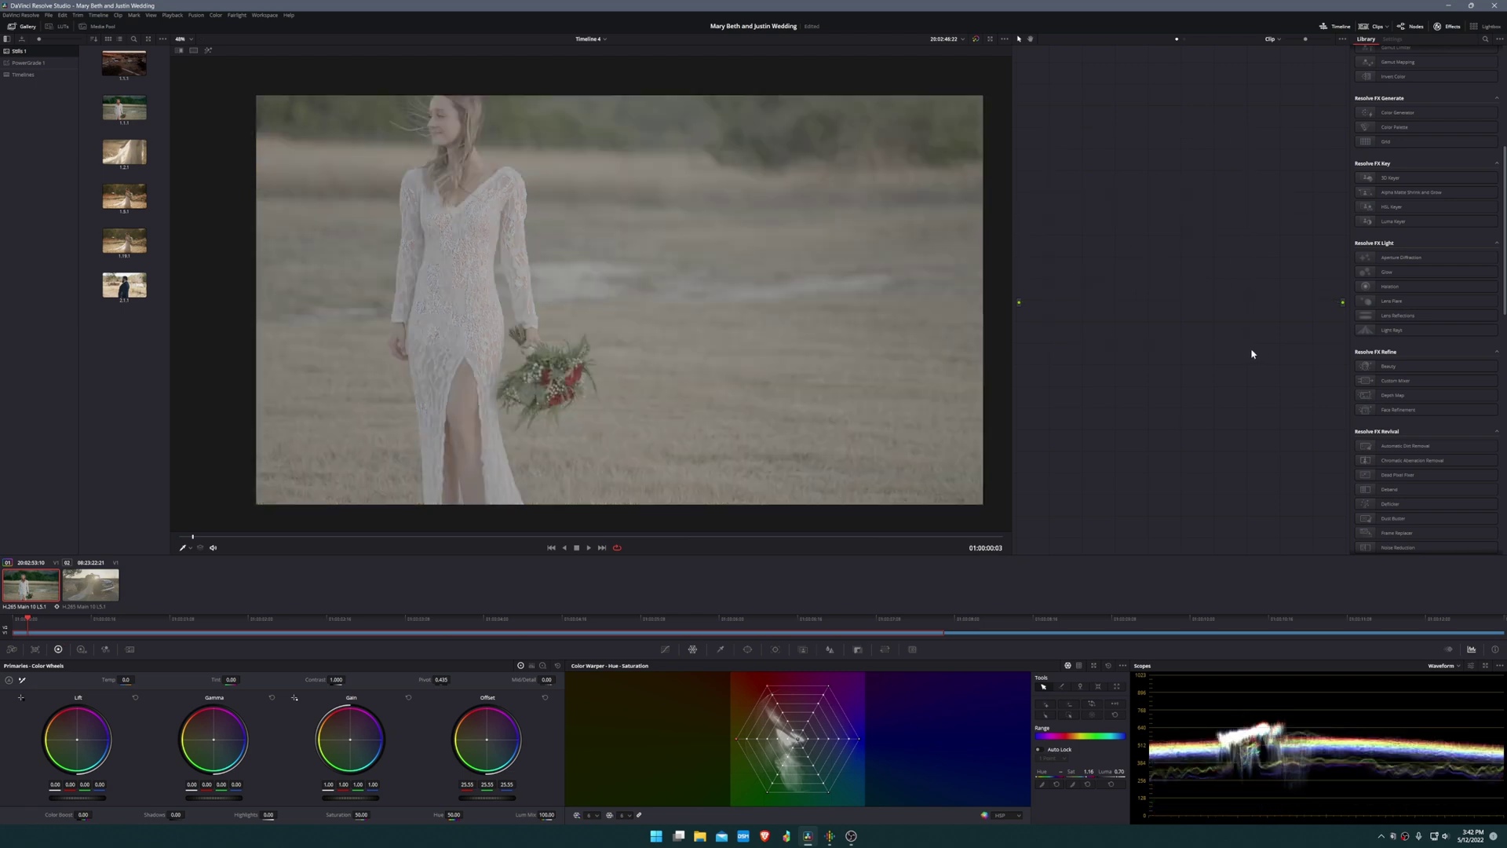
left_click_drag(1019, 307, 1317, 329)
left_click_drag(69, 631, 767, 630)
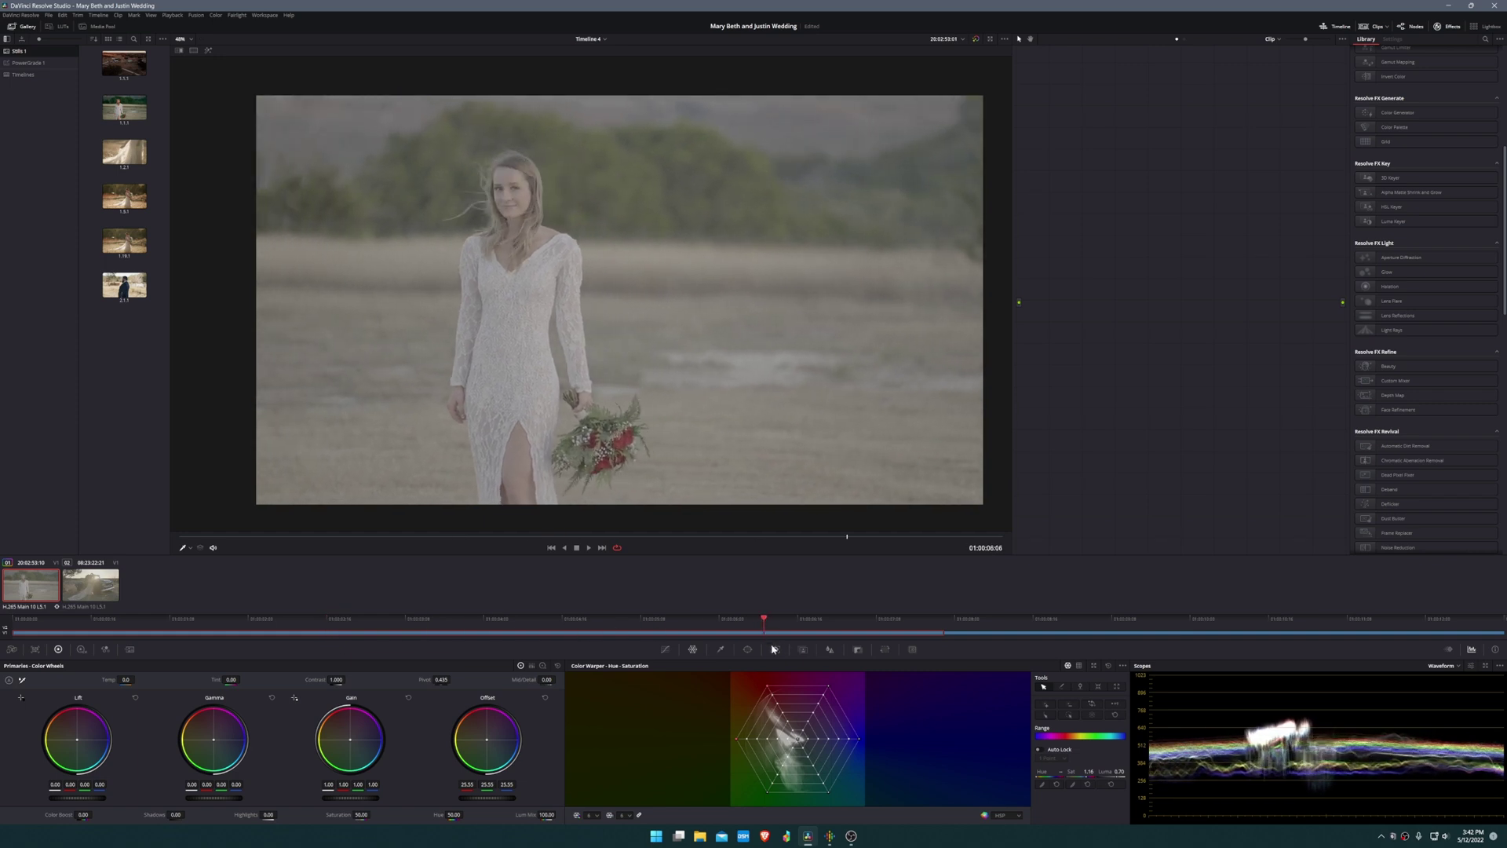
left_click_drag(763, 626, 730, 624)
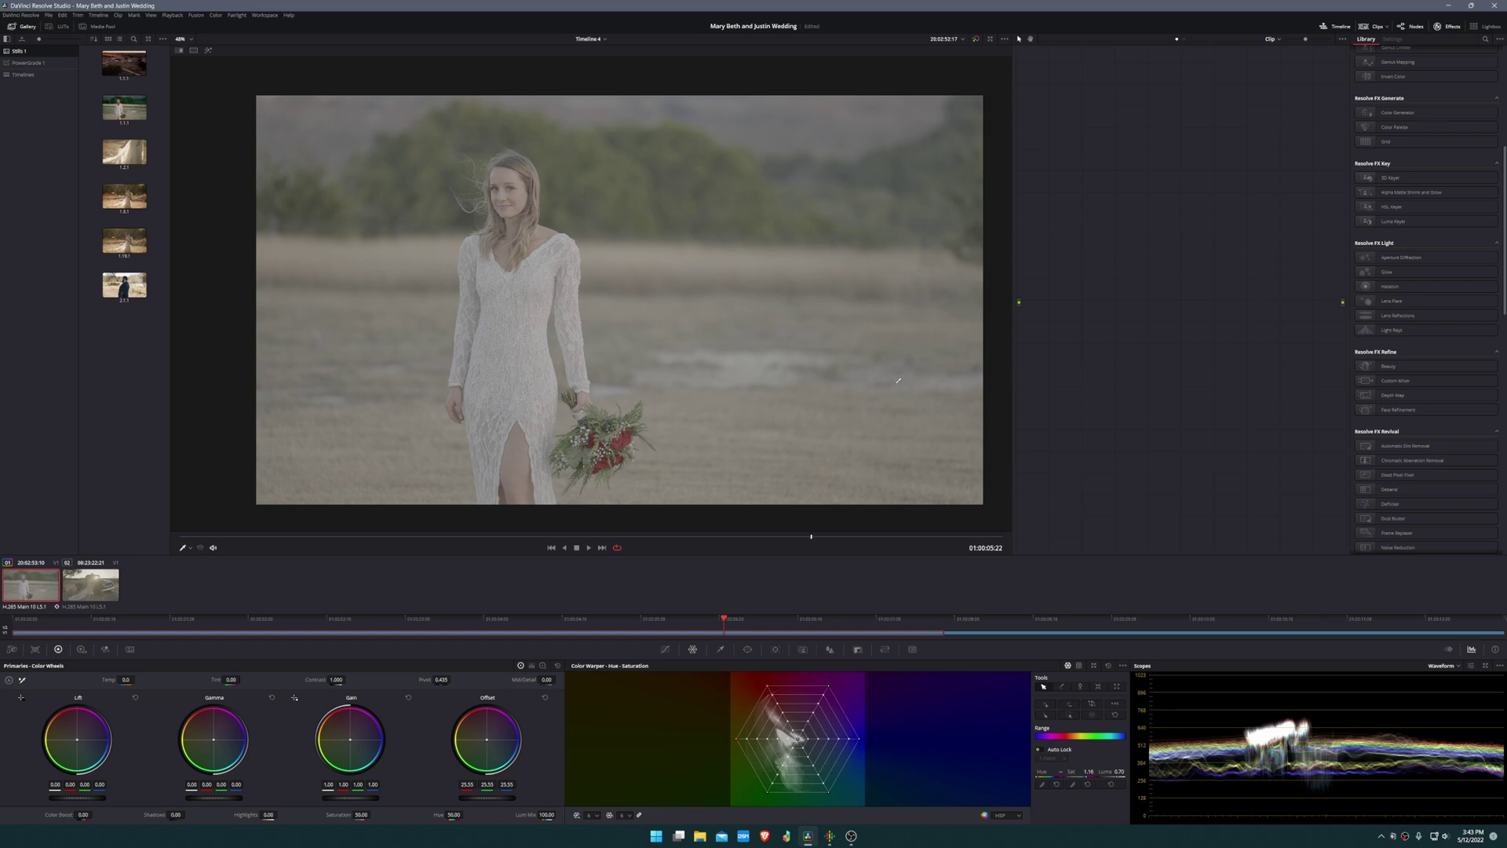
Step: Add node 01 on the connection and apply a Color Space Transform to it
key("alt+s")
left_click_drag(1049, 74, 1085, 279)
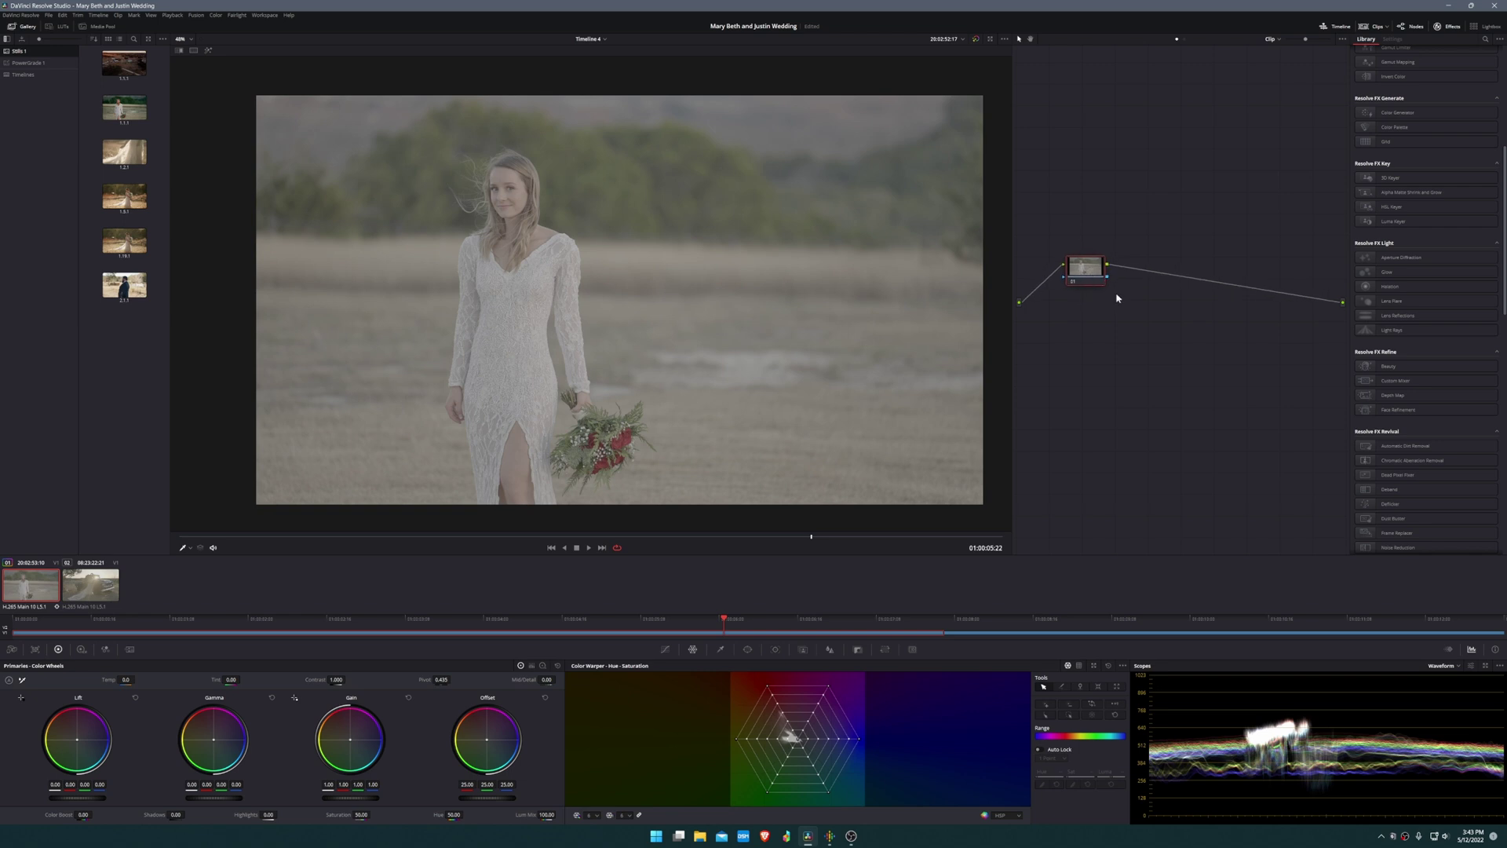
scroll(1440, 293, "up", 5)
left_click_drag(1413, 233, 1106, 273)
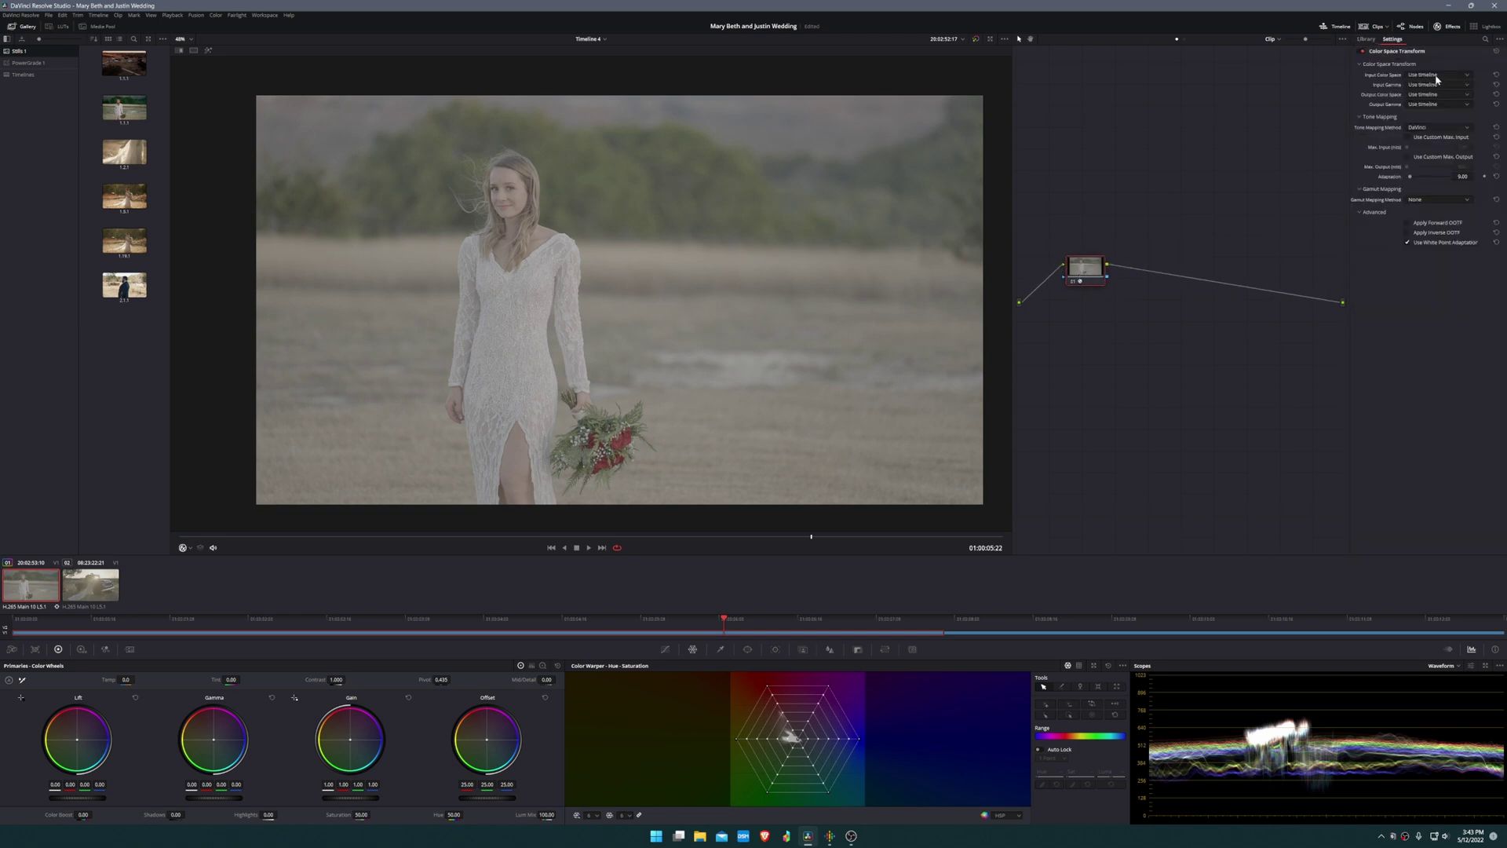
Step: Set the transform's input to Sony S-Gamut3.Cine color space and Sony S-Log3 gamma
left_click(1436, 75)
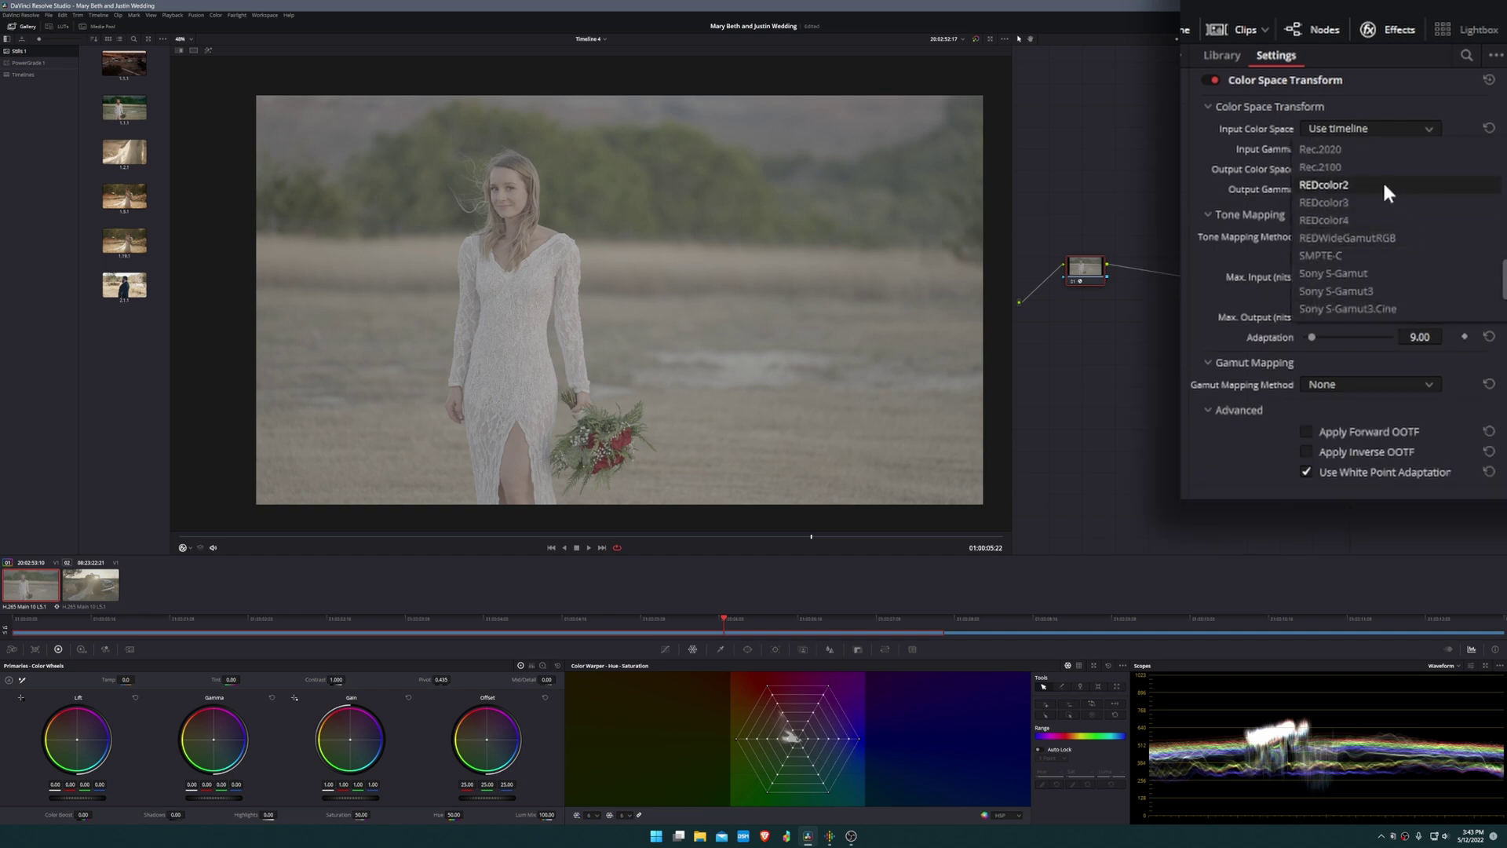
scroll(1367, 310, "down", 2)
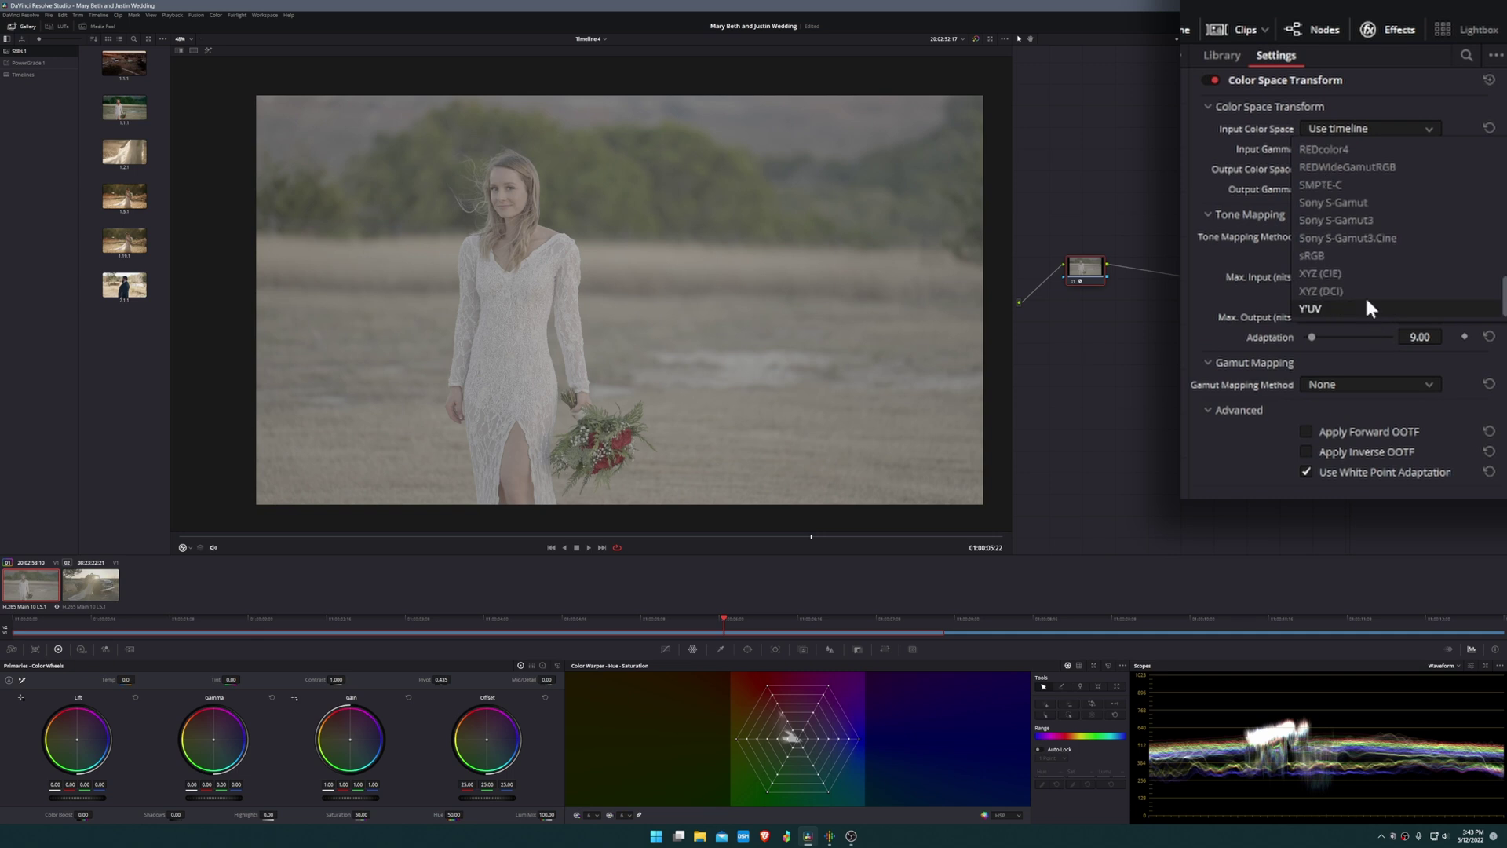
left_click(1365, 238)
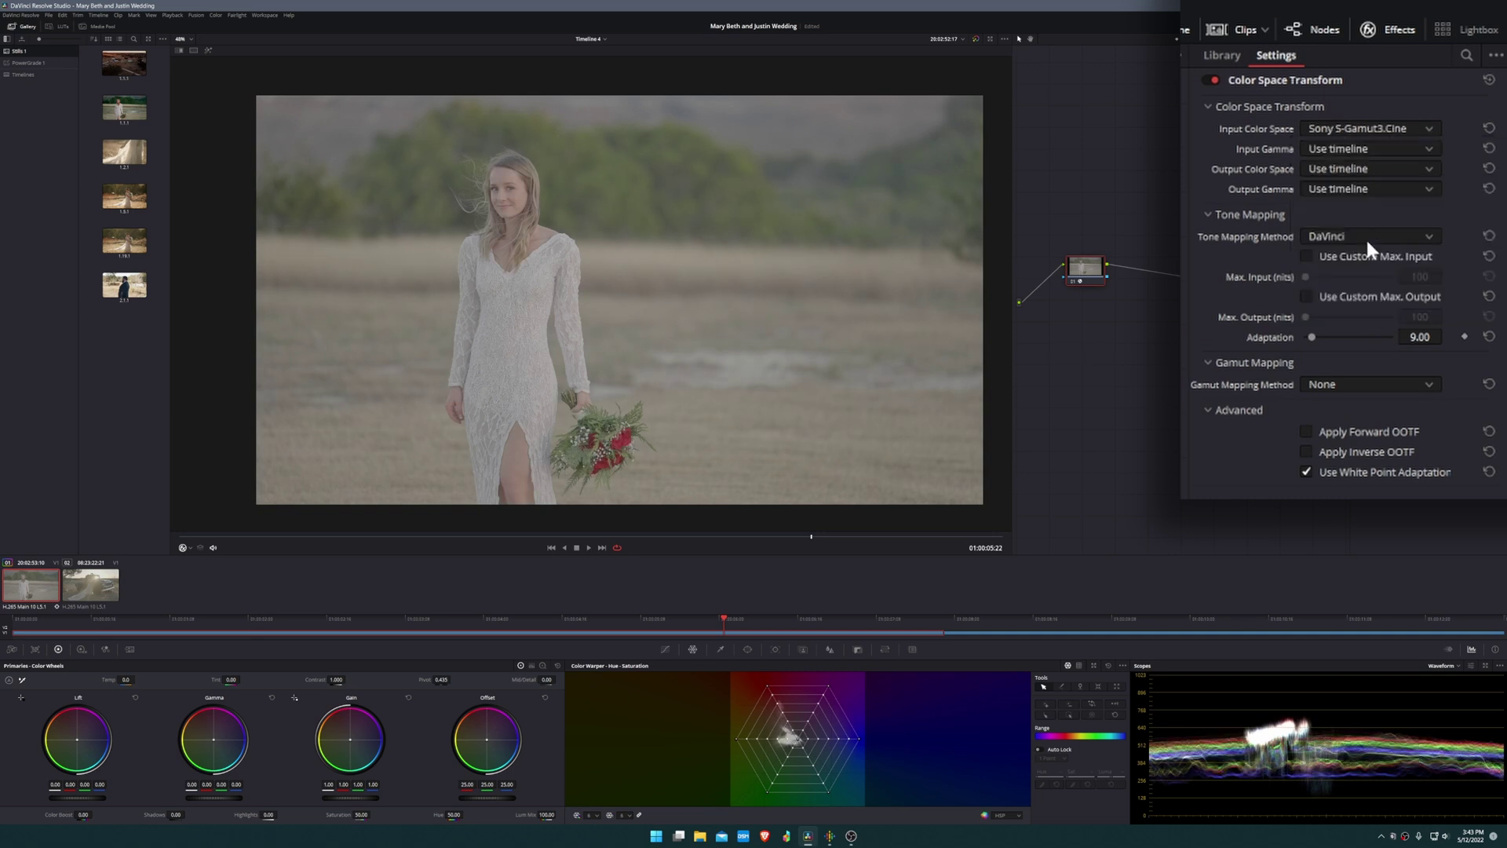
left_click(1363, 148)
scroll(1372, 219, "down", 5)
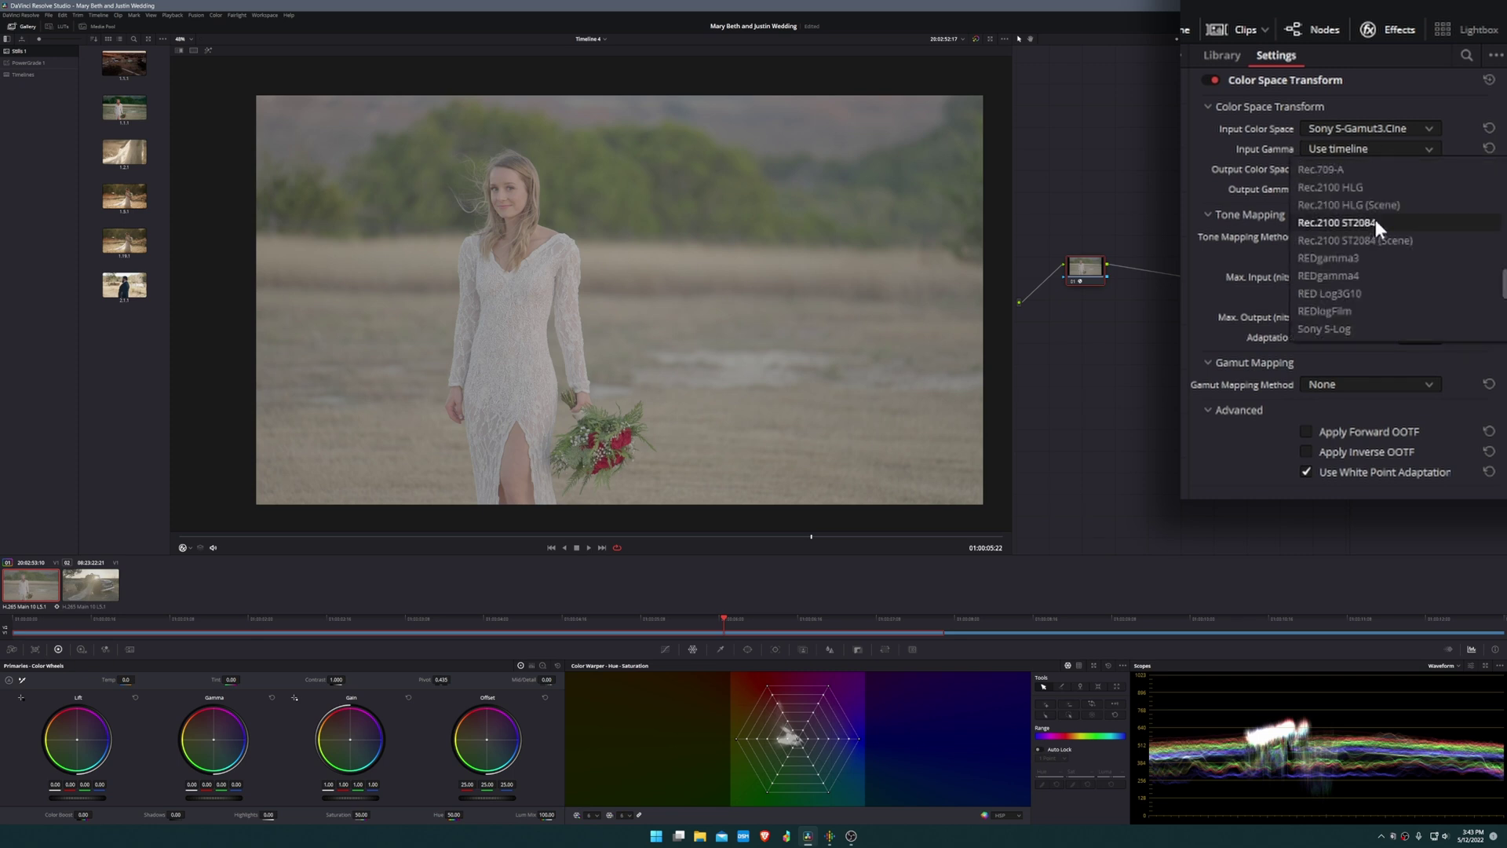
scroll(1335, 197, "up", 5)
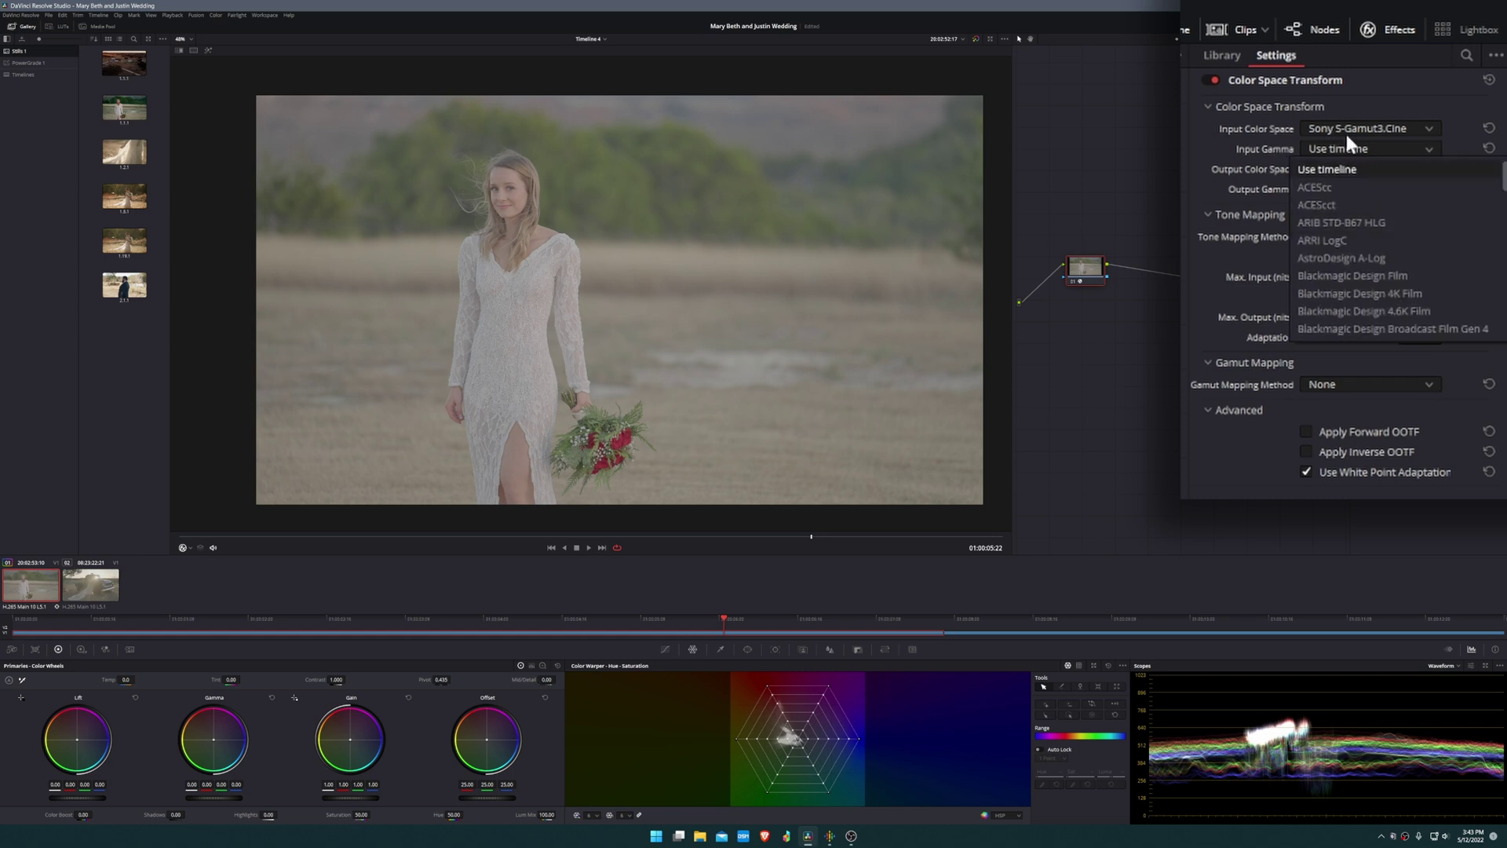
left_click(1373, 135)
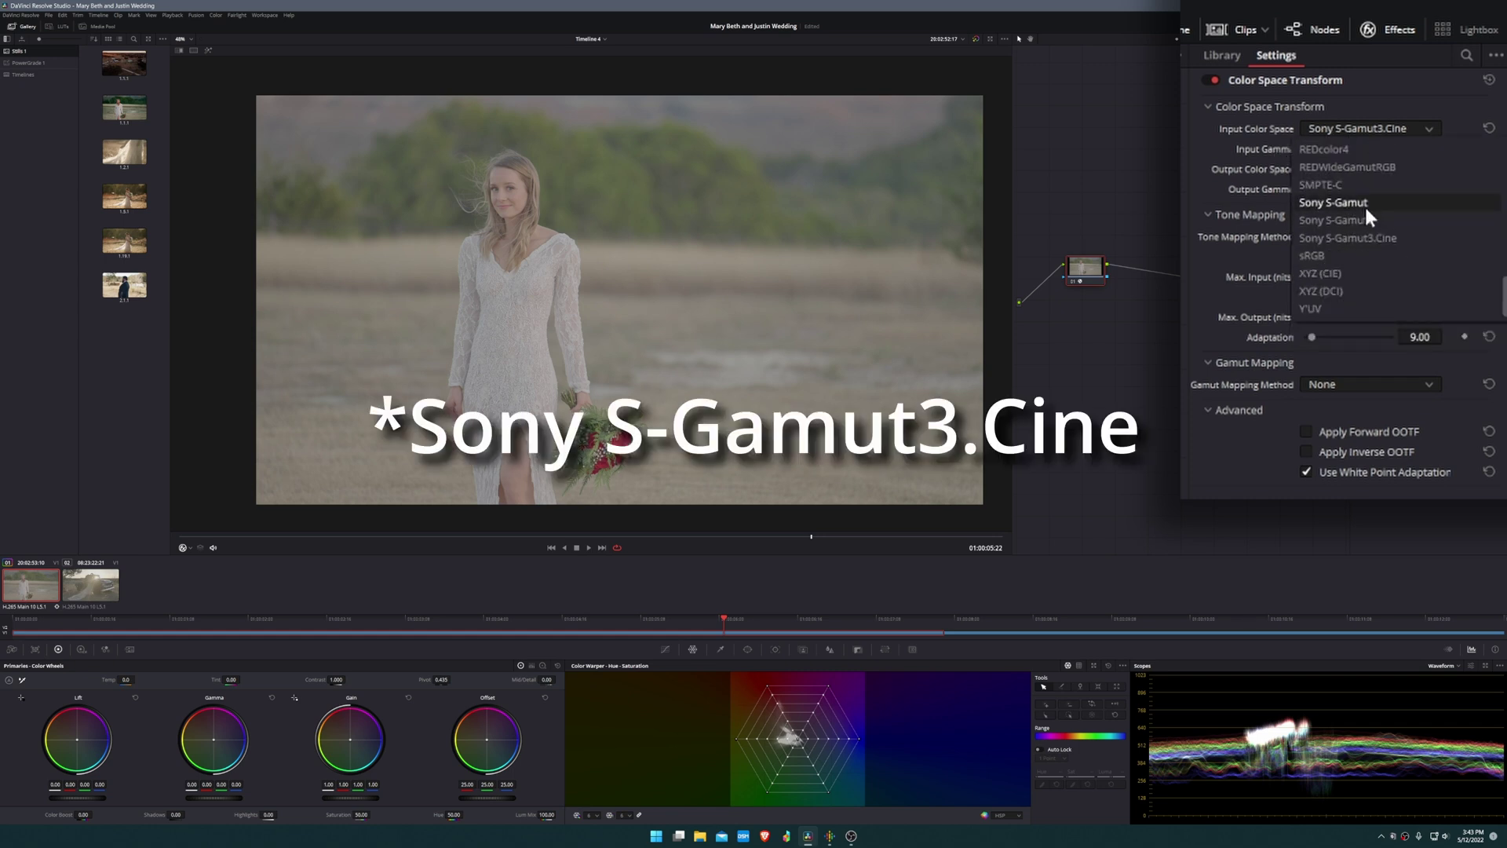
left_click(1367, 235)
left_click(1359, 146)
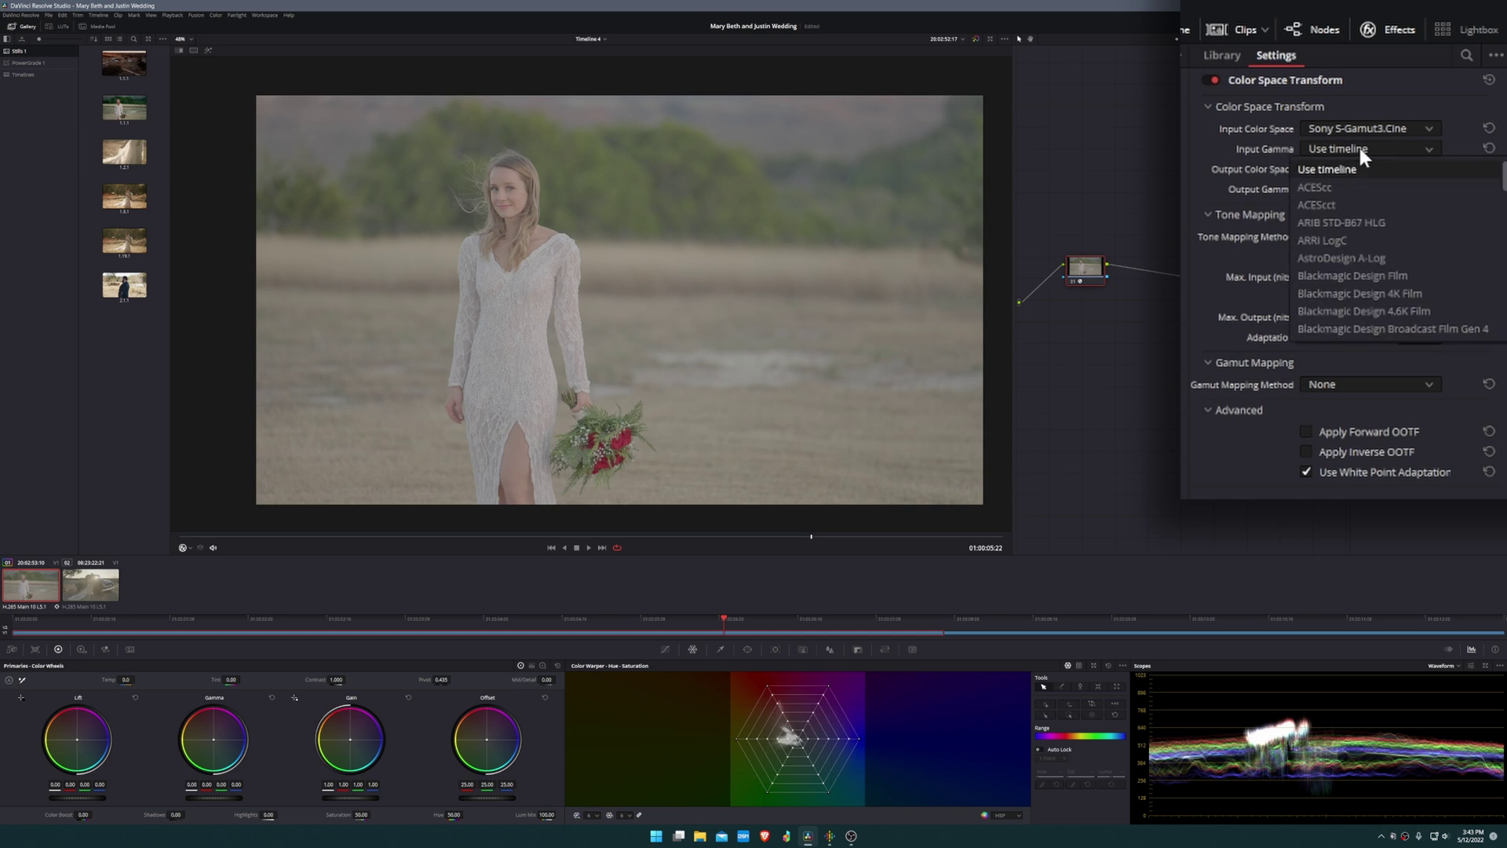
scroll(1360, 168, "down", 10)
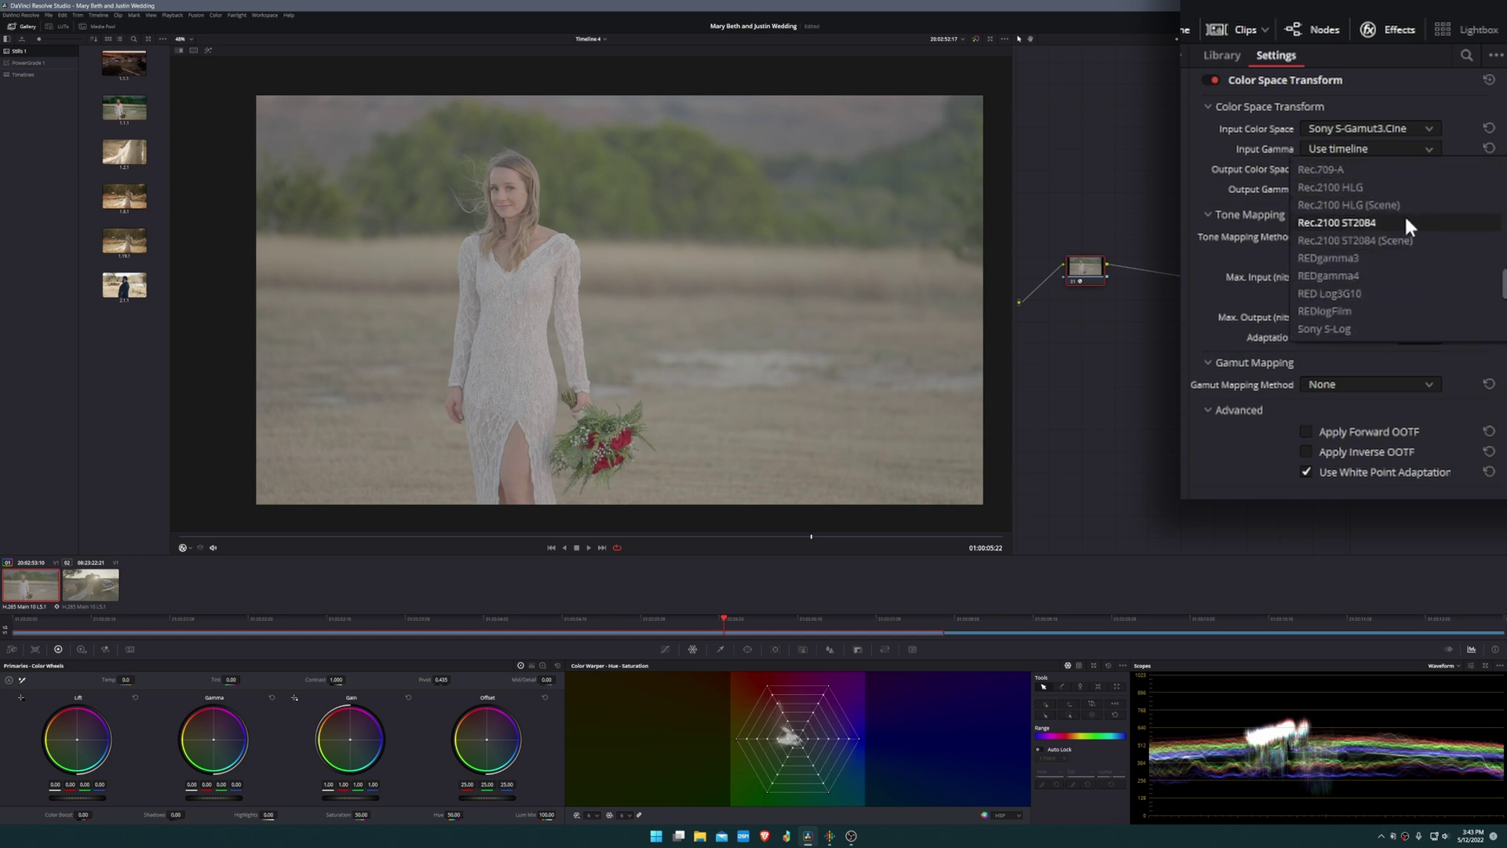
scroll(1387, 263, "down", 5)
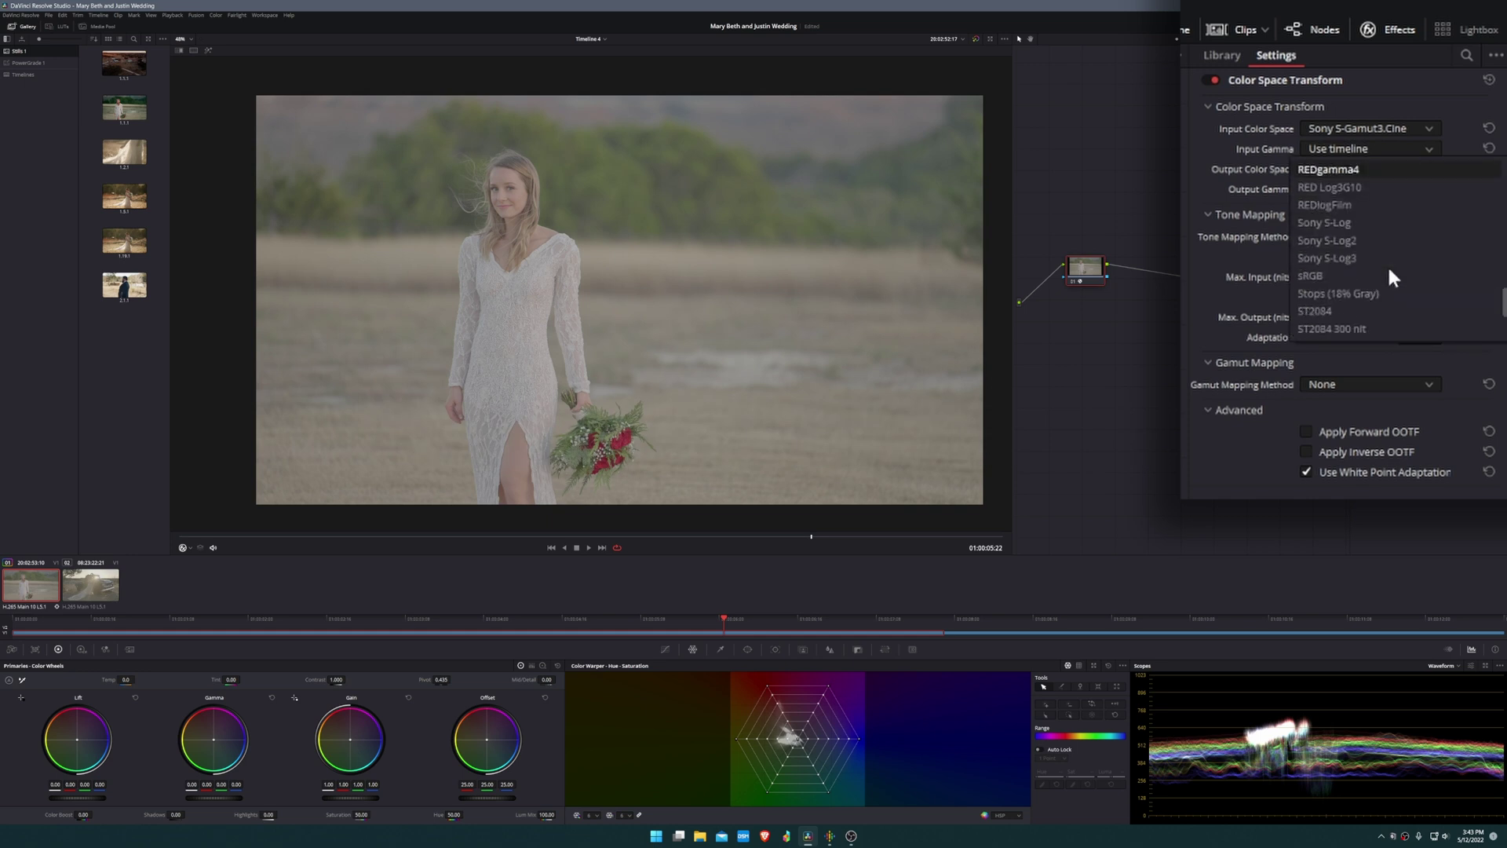
left_click(1350, 261)
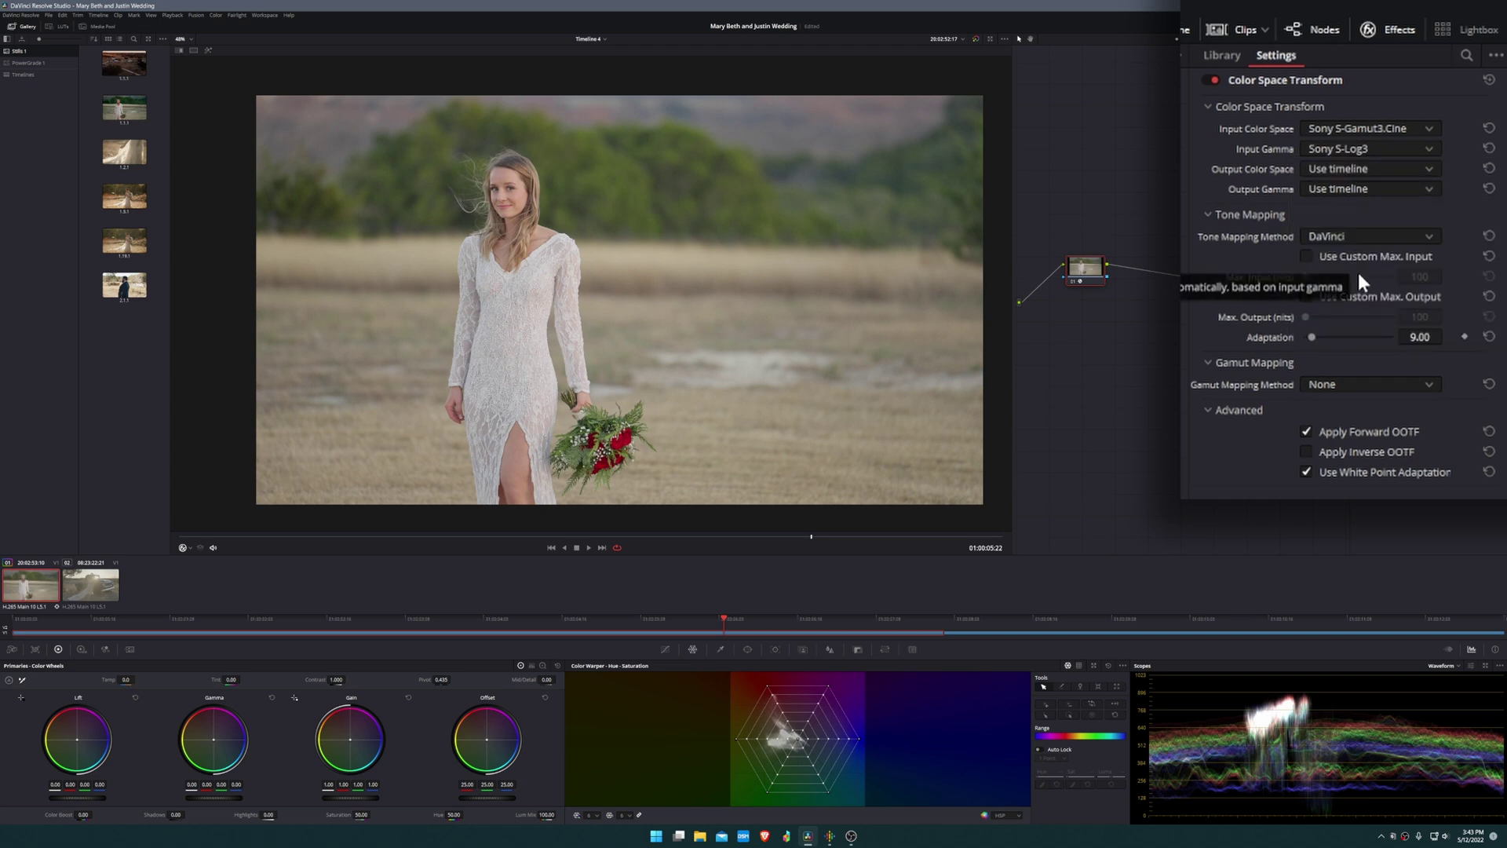
Step: Set the transform's output to Rec.709 color space with Gamma 2.6
left_click(1357, 168)
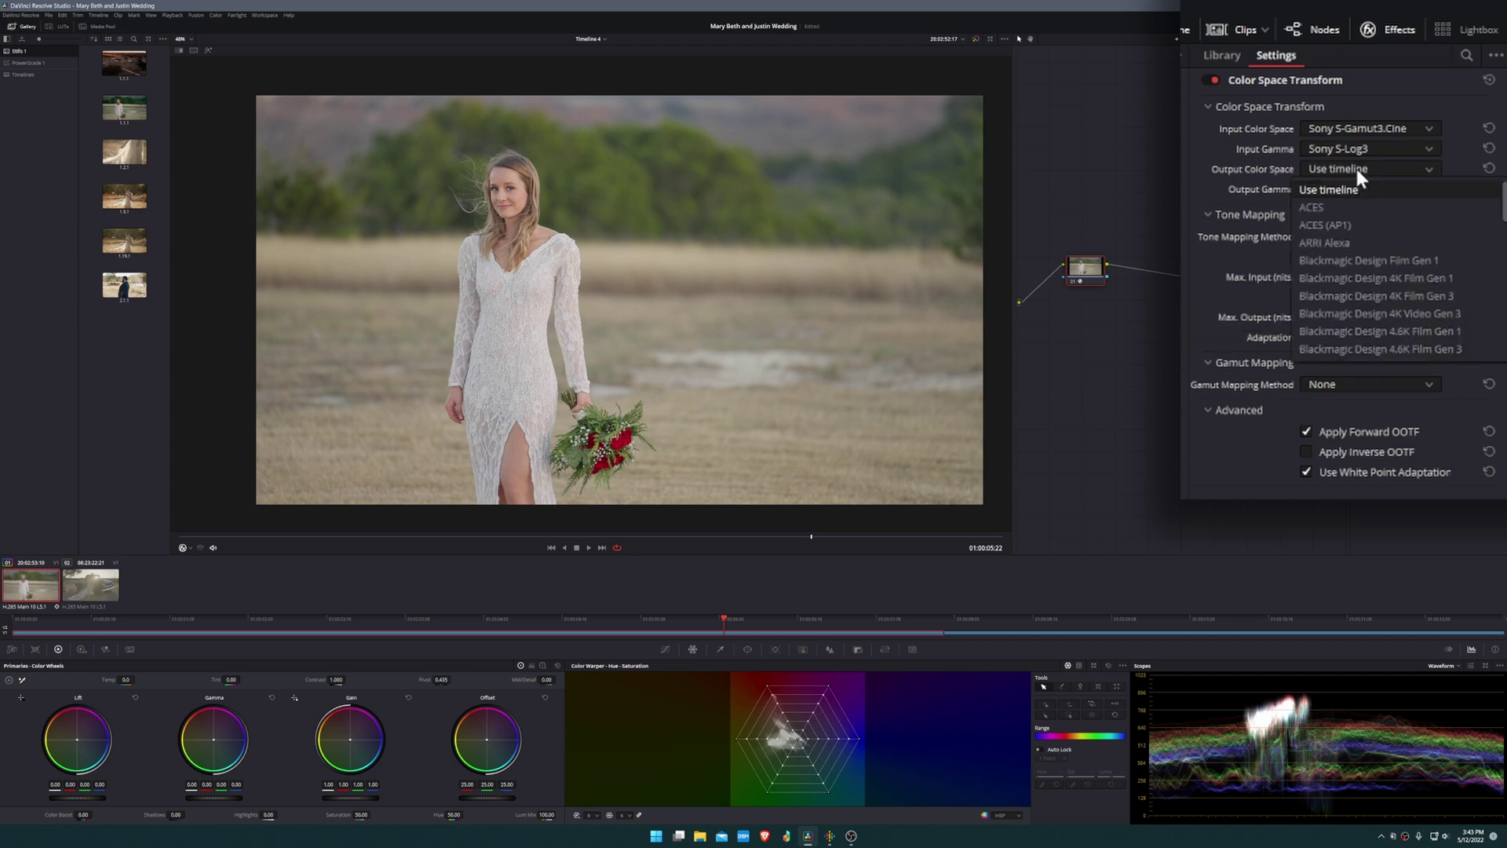
key("r")
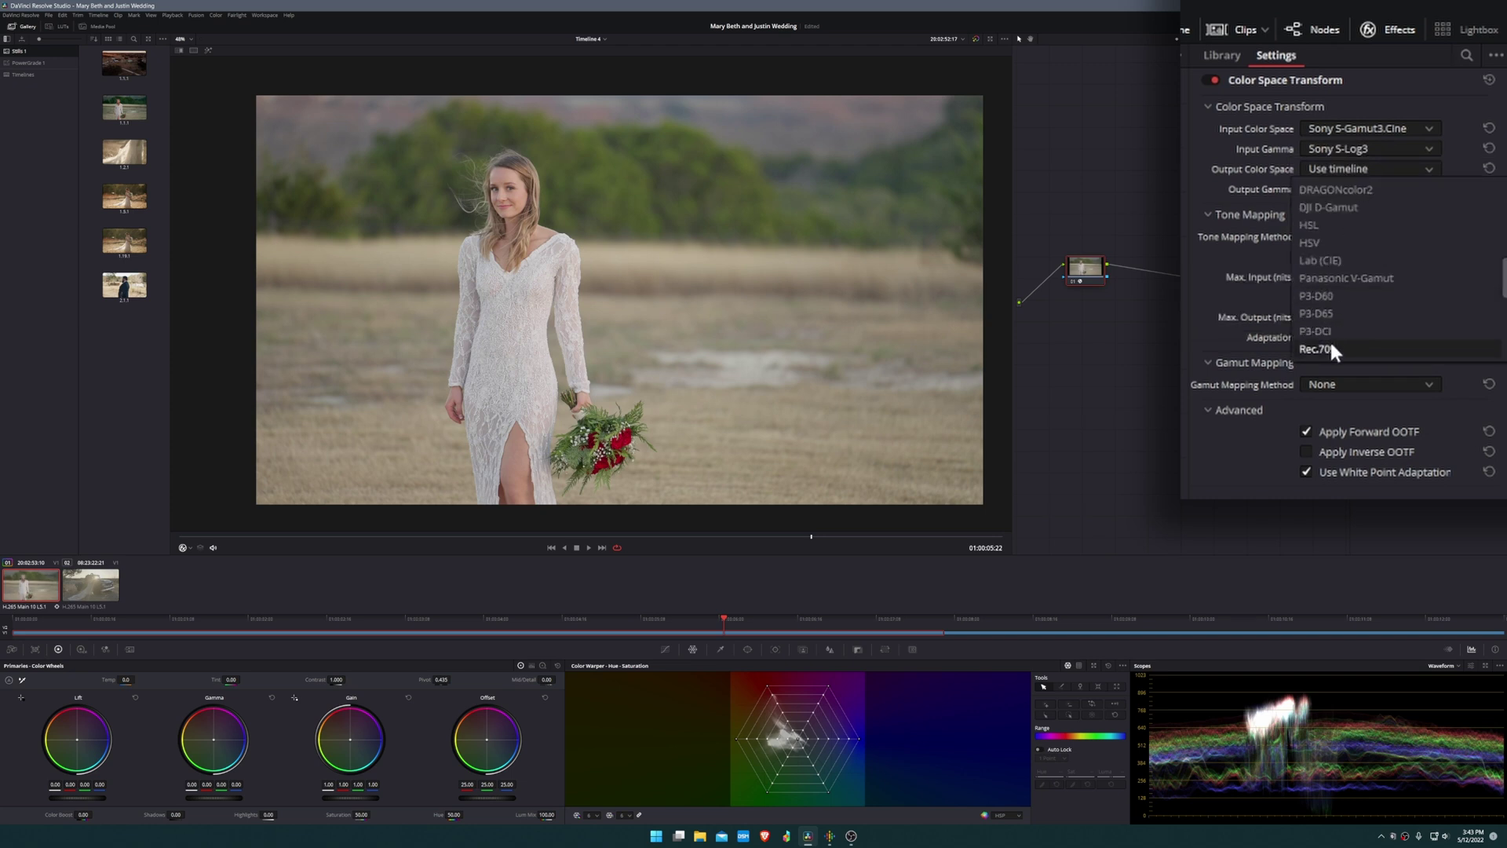
left_click(1332, 350)
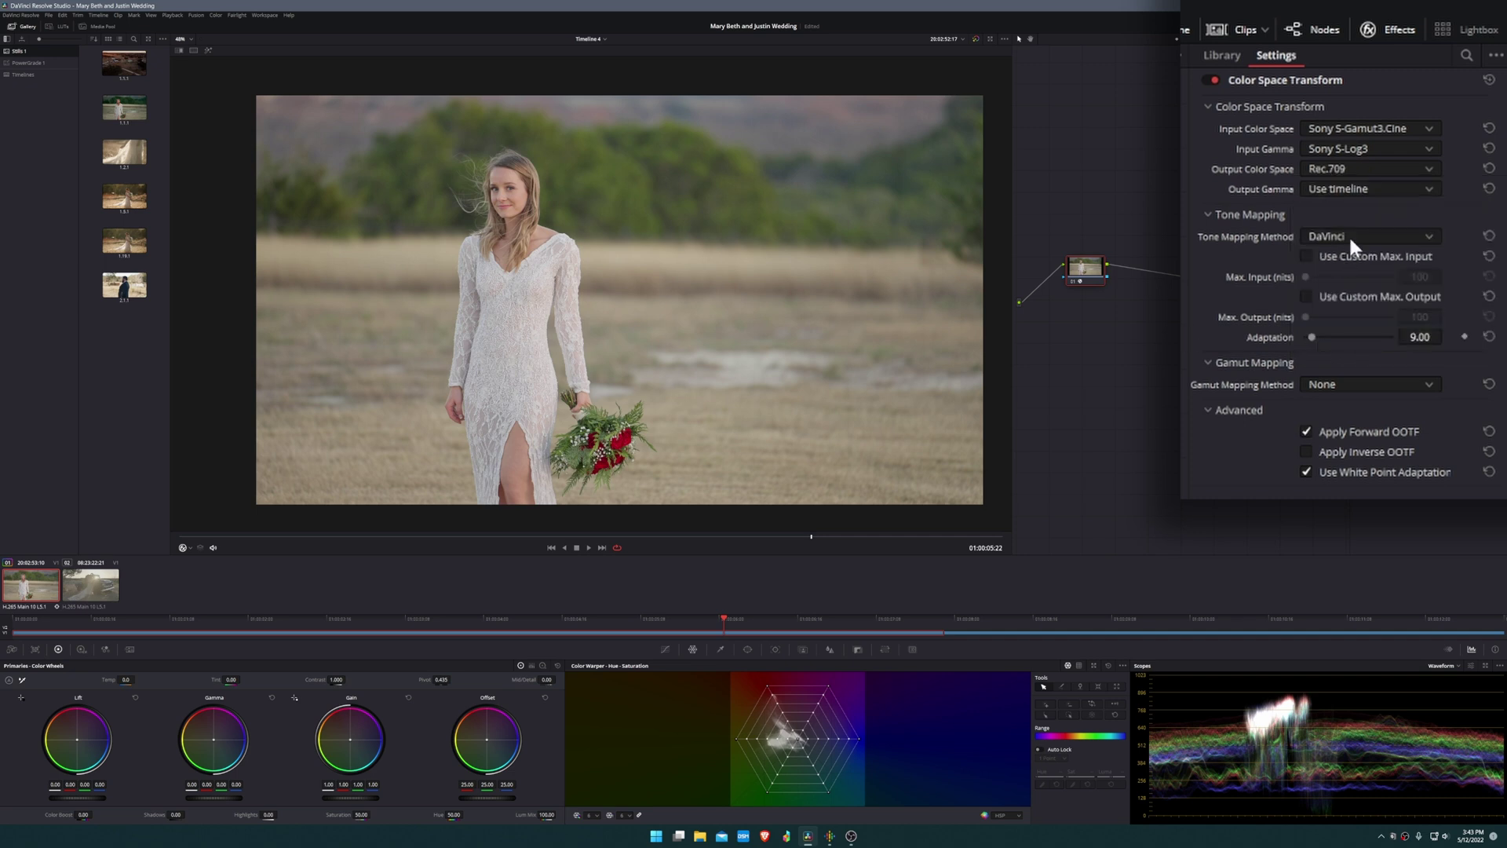
left_click(1350, 190)
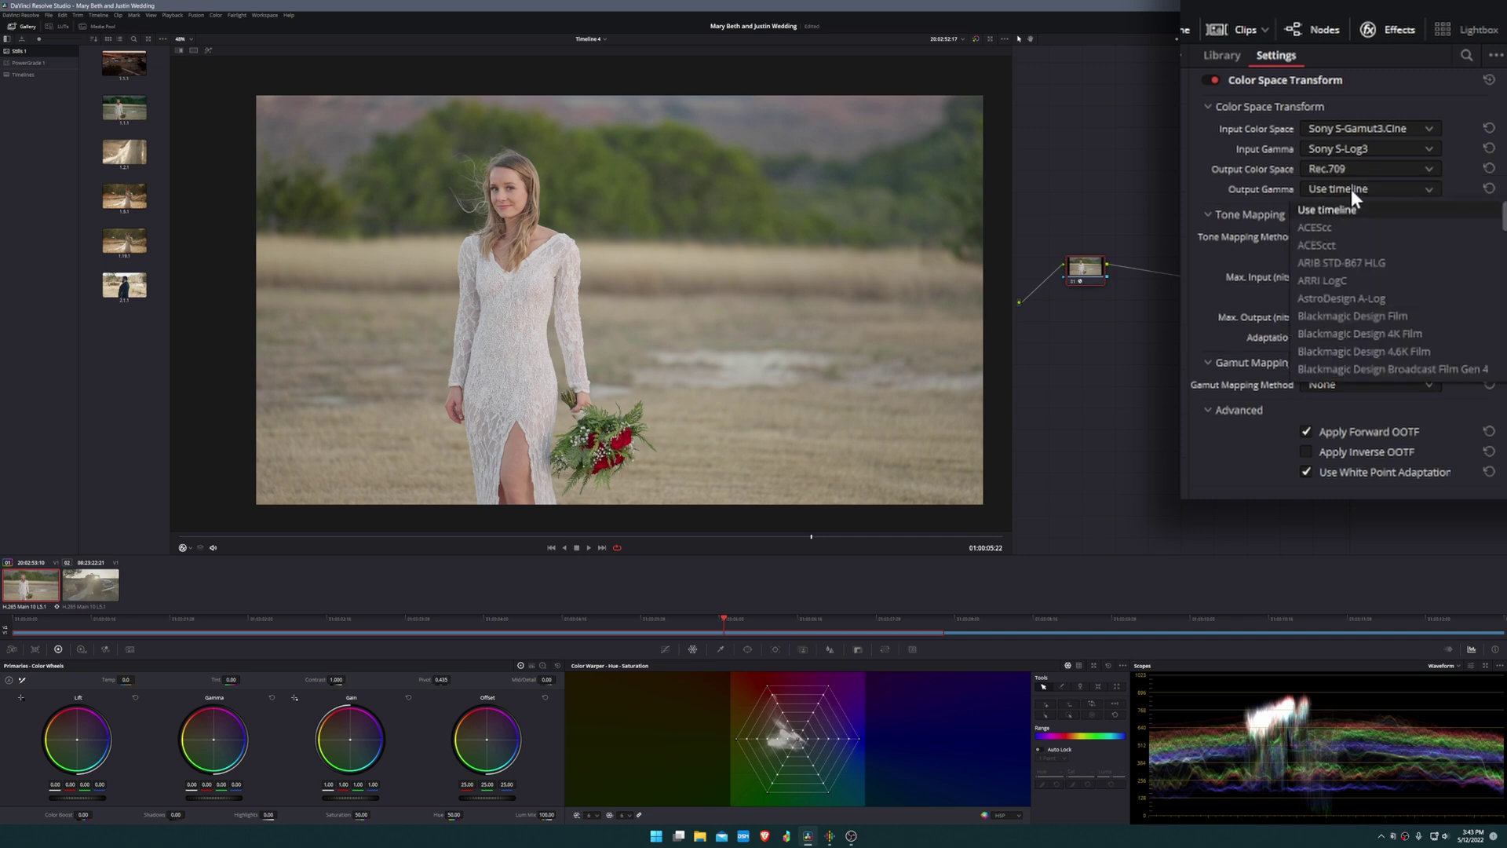
key("r")
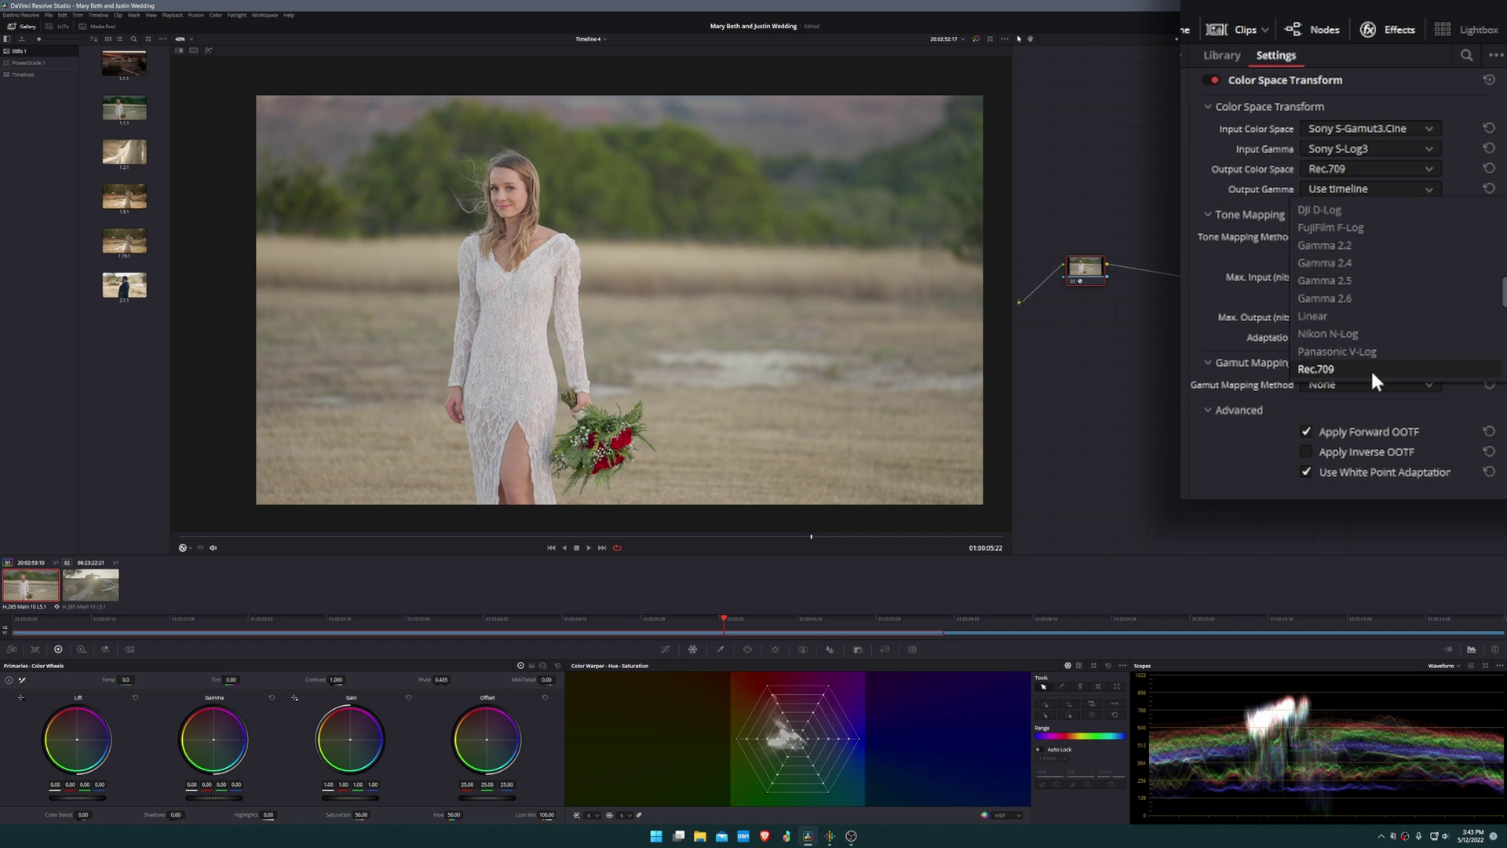
left_click(1350, 296)
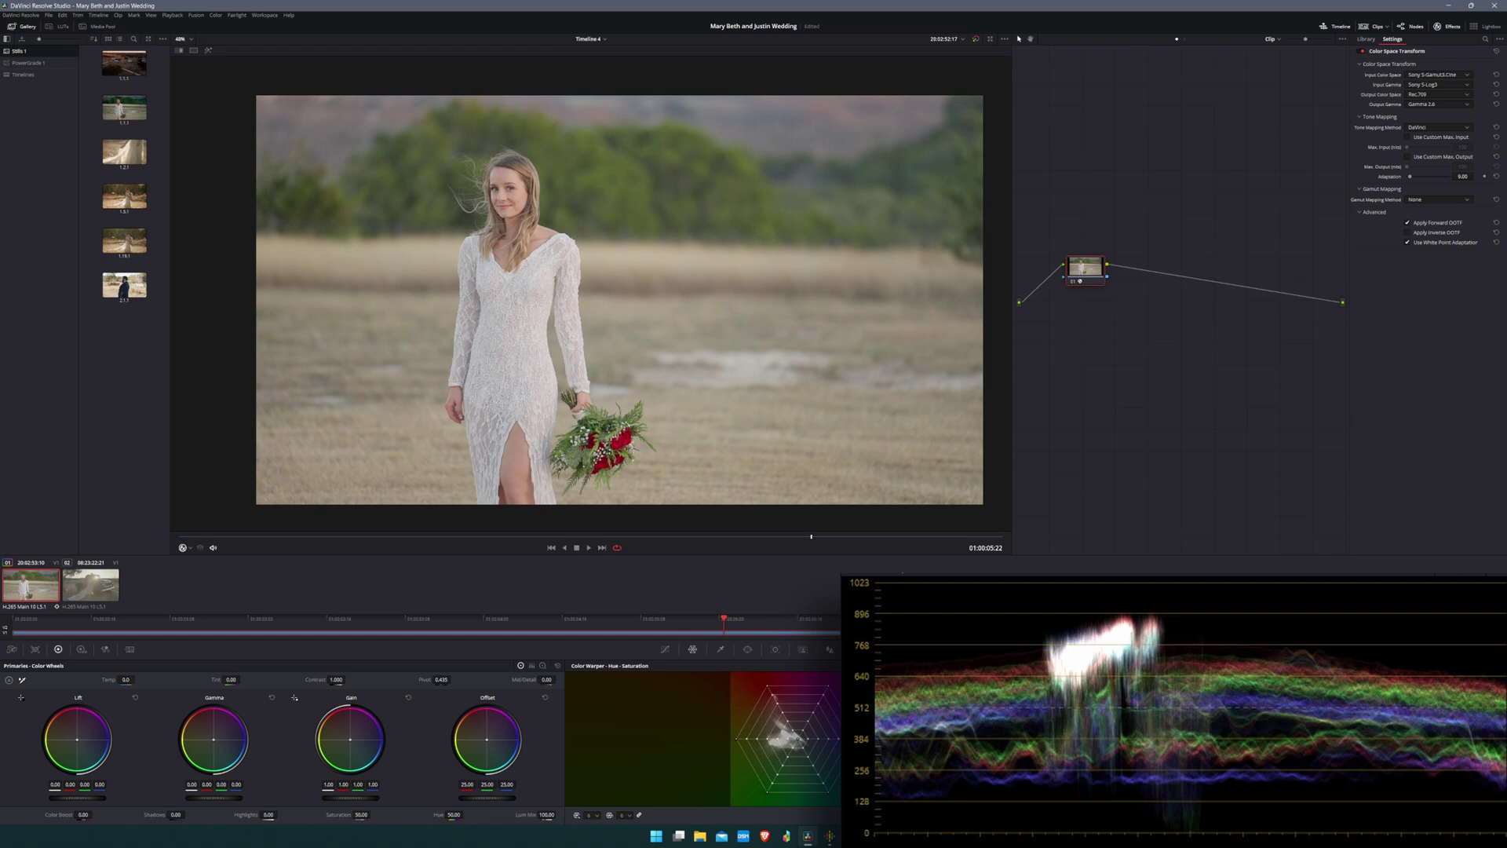
left_click_drag(1066, 291, 1071, 304)
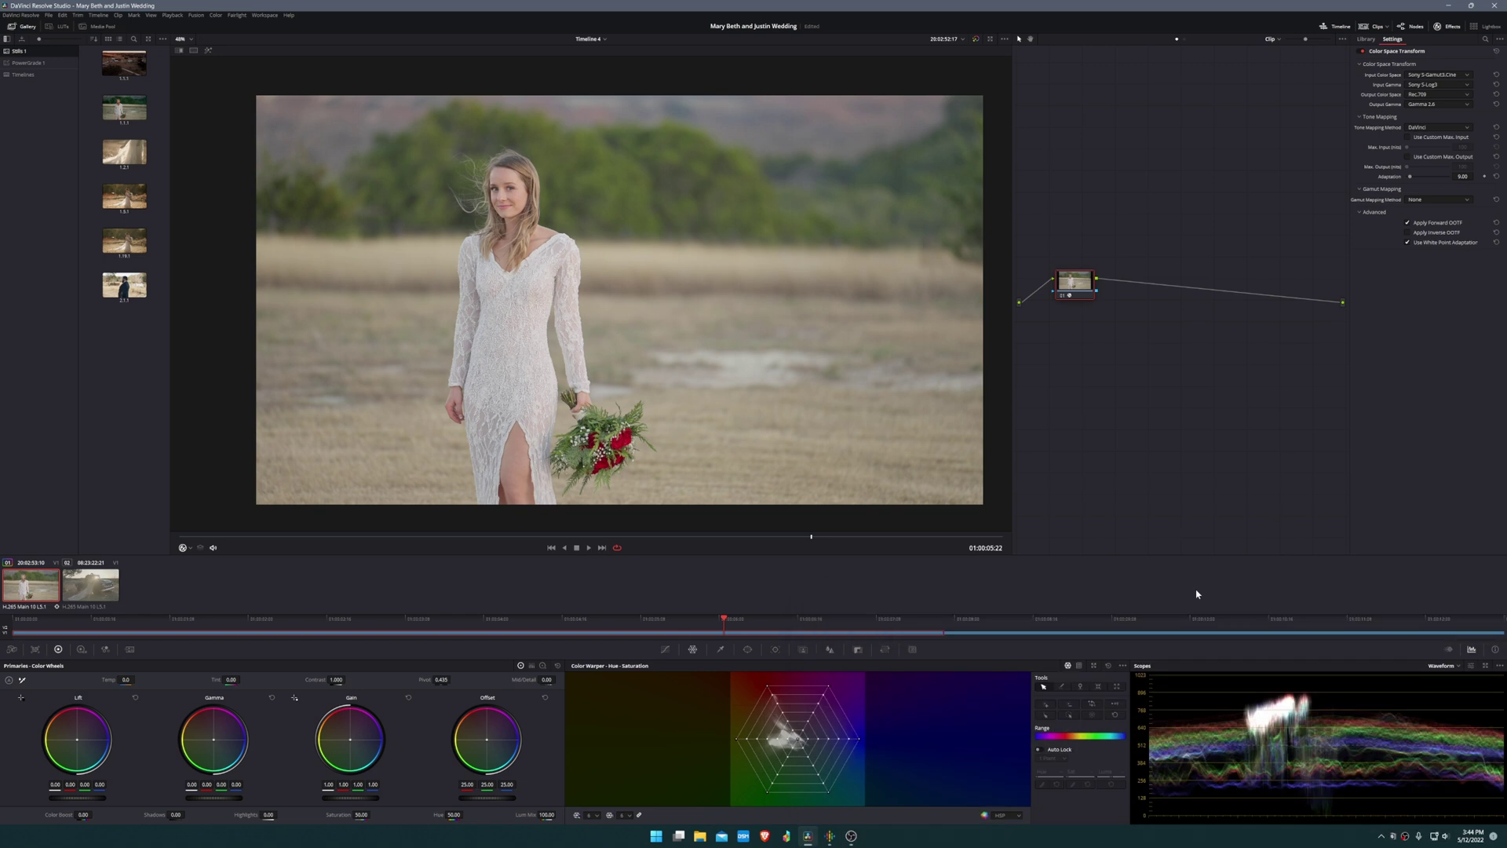
Step: Add a second node after node 01 and label it Correction
key("alt+s")
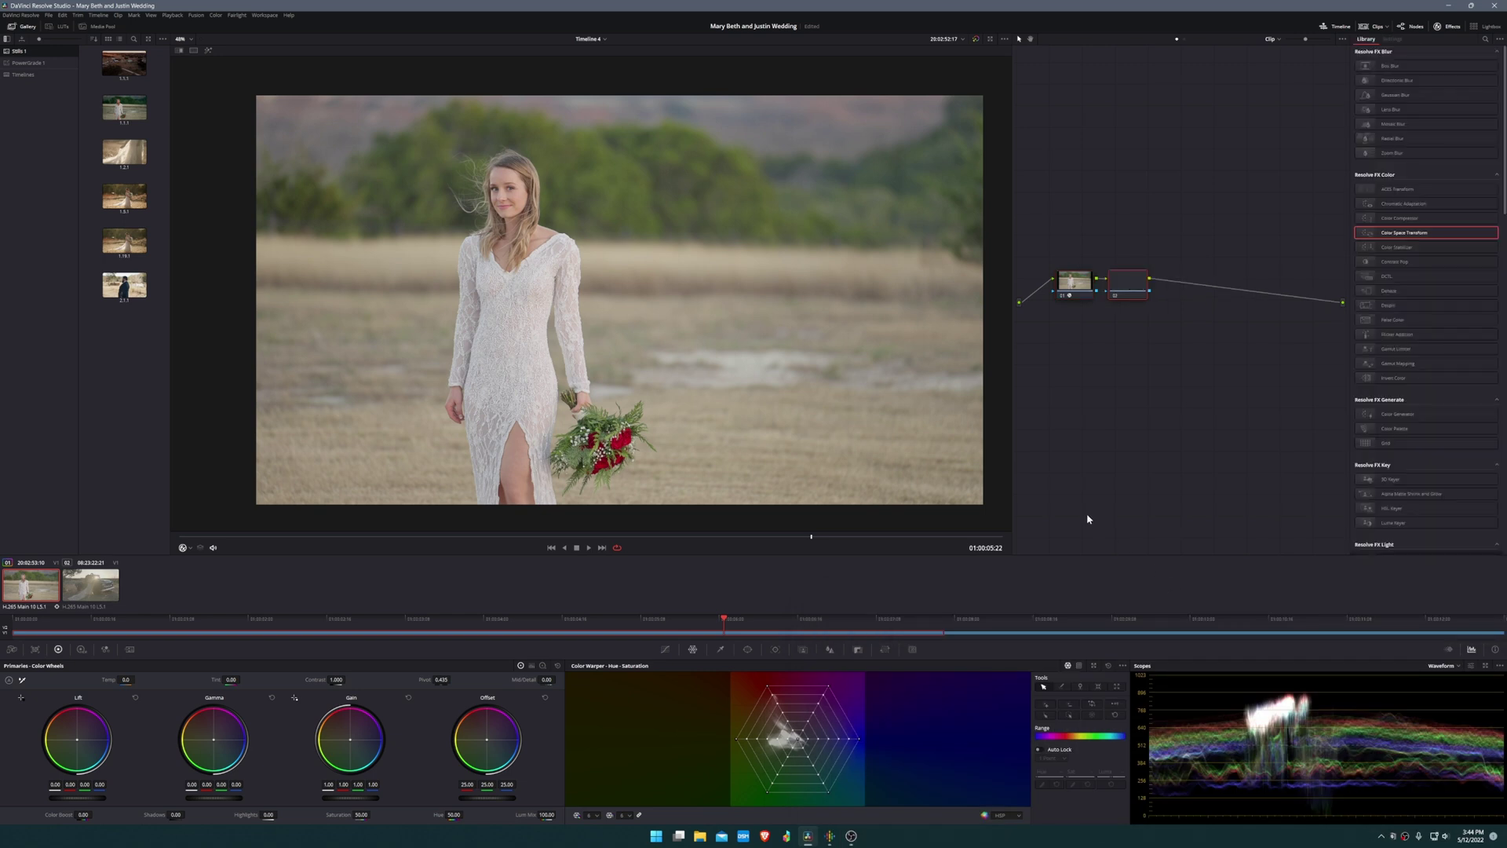
left_click_drag(1129, 292, 1142, 287)
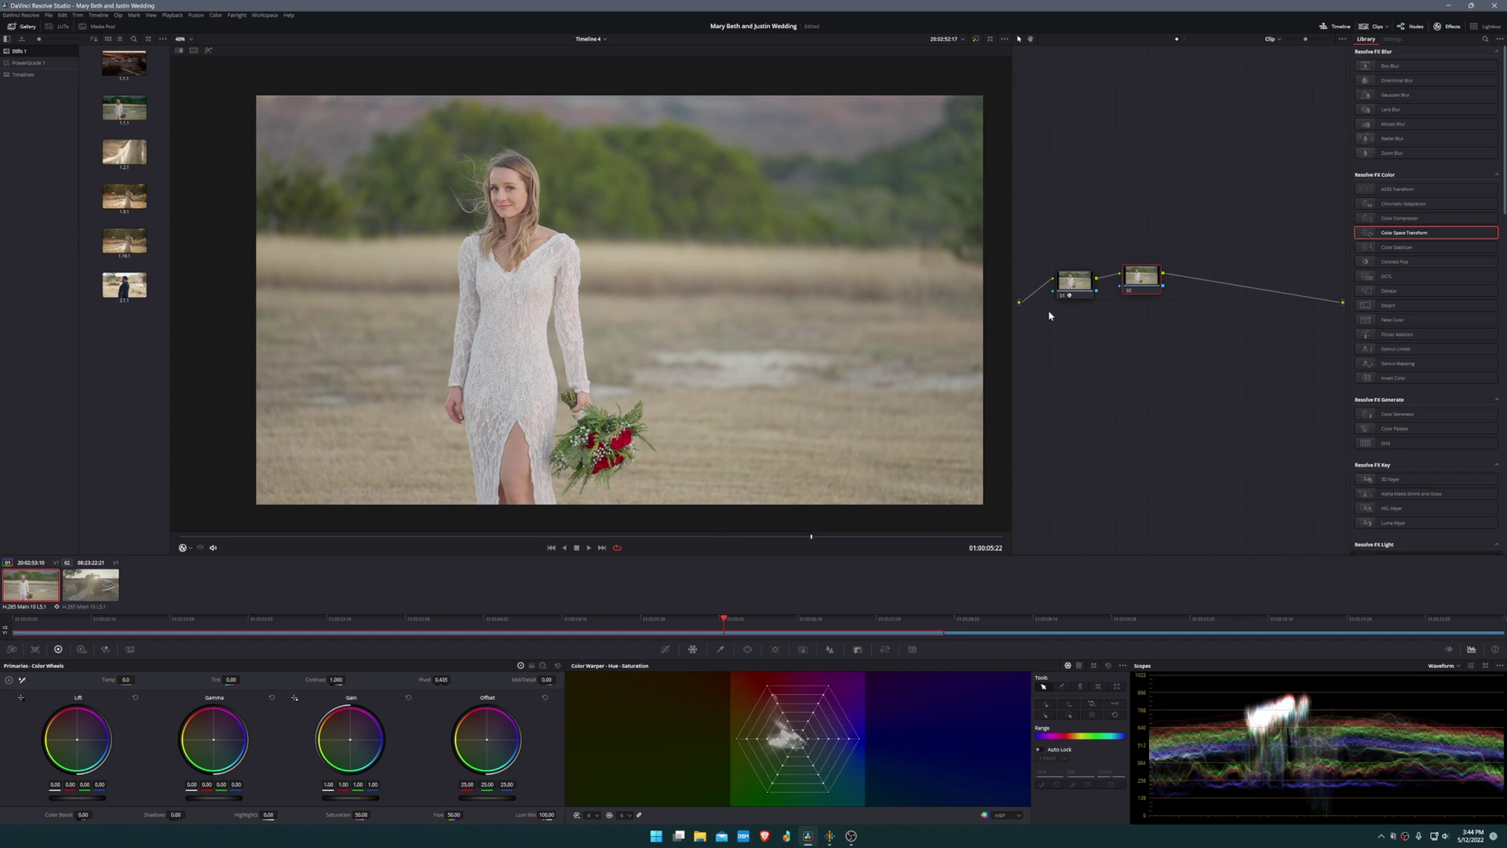
left_click(1091, 289)
left_click(1140, 281)
right_click(1143, 279)
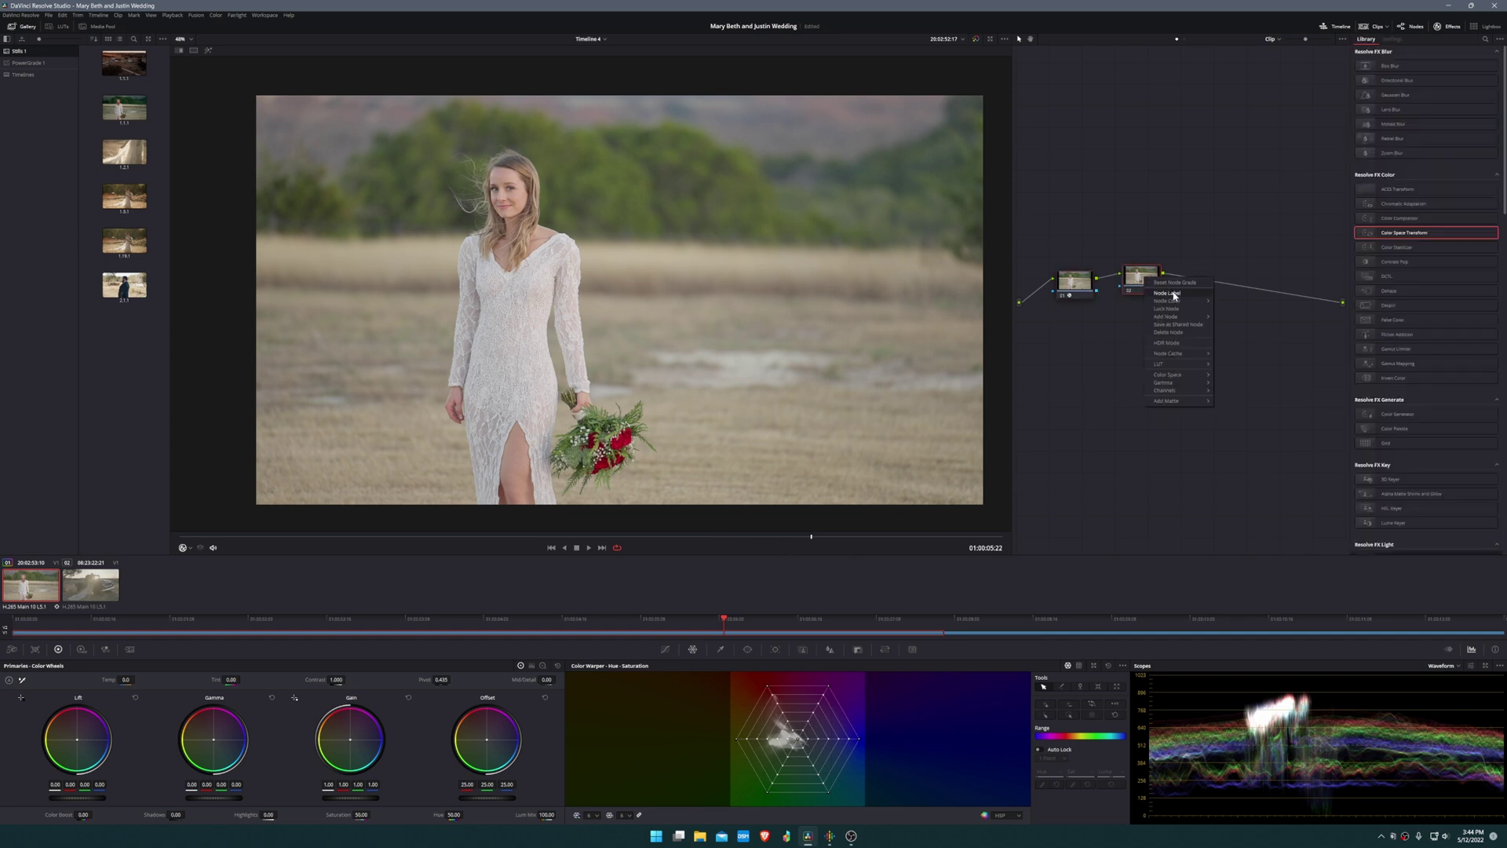
left_click(1197, 294)
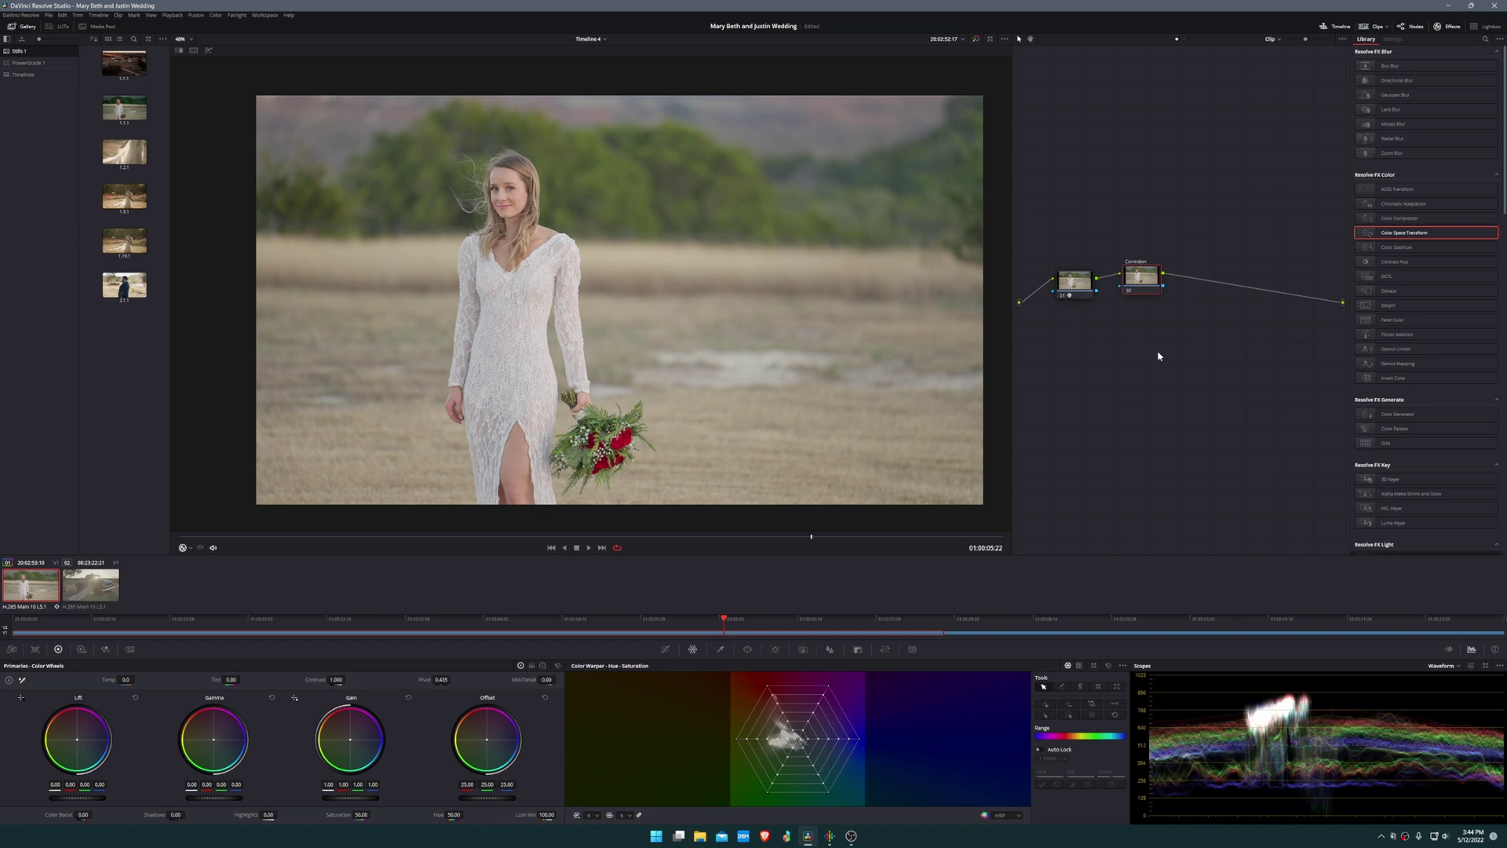
Step: Move both nodes up and left, then start lowering the Correction node's Offset
left_click_drag(1178, 307, 1048, 263)
left_click_drag(1156, 283, 1146, 251)
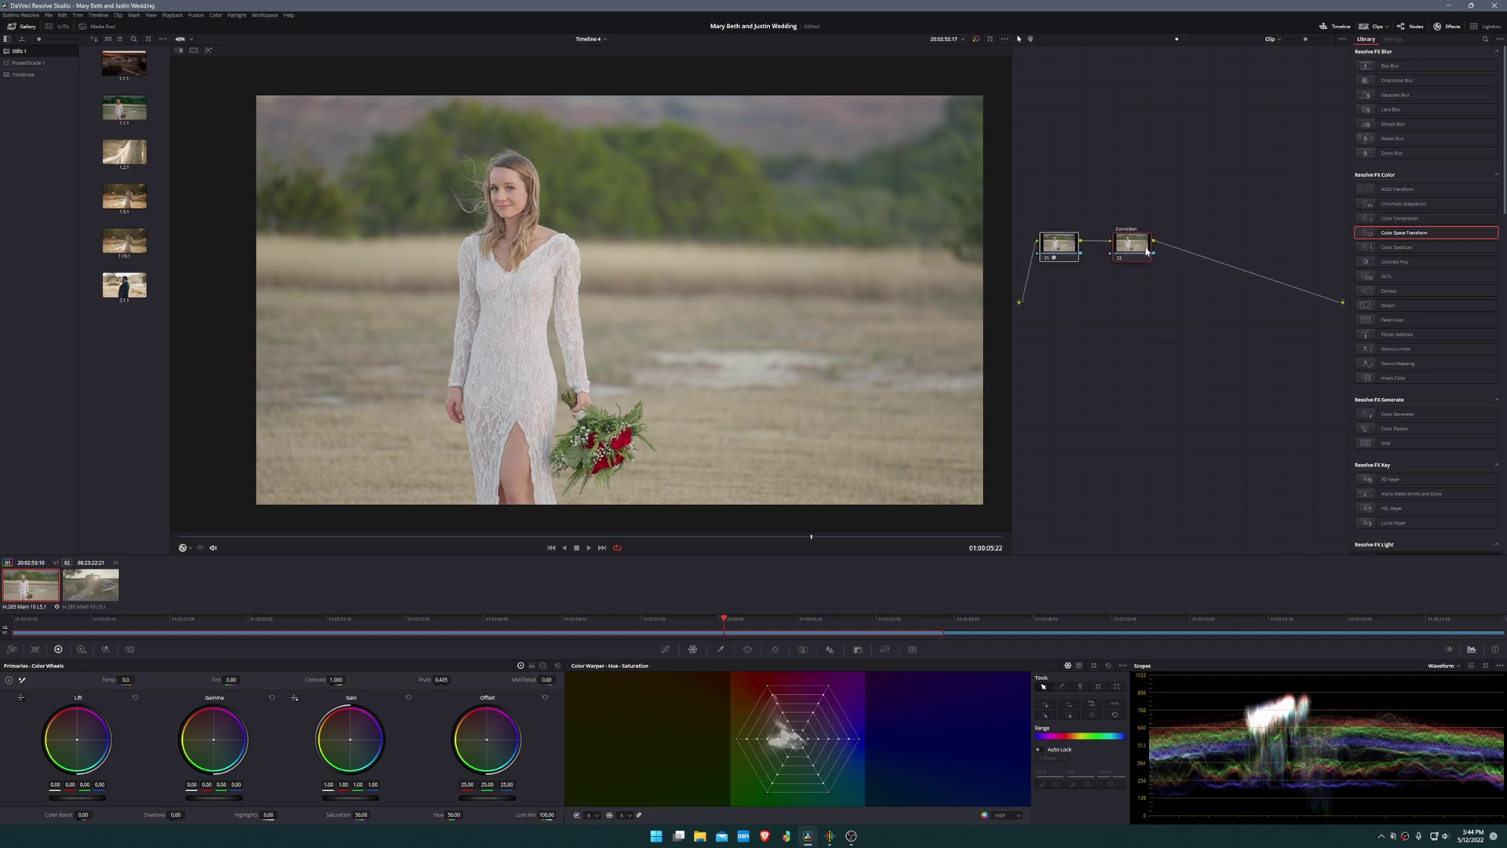
left_click(1136, 249)
left_click_drag(486, 797, 435, 797)
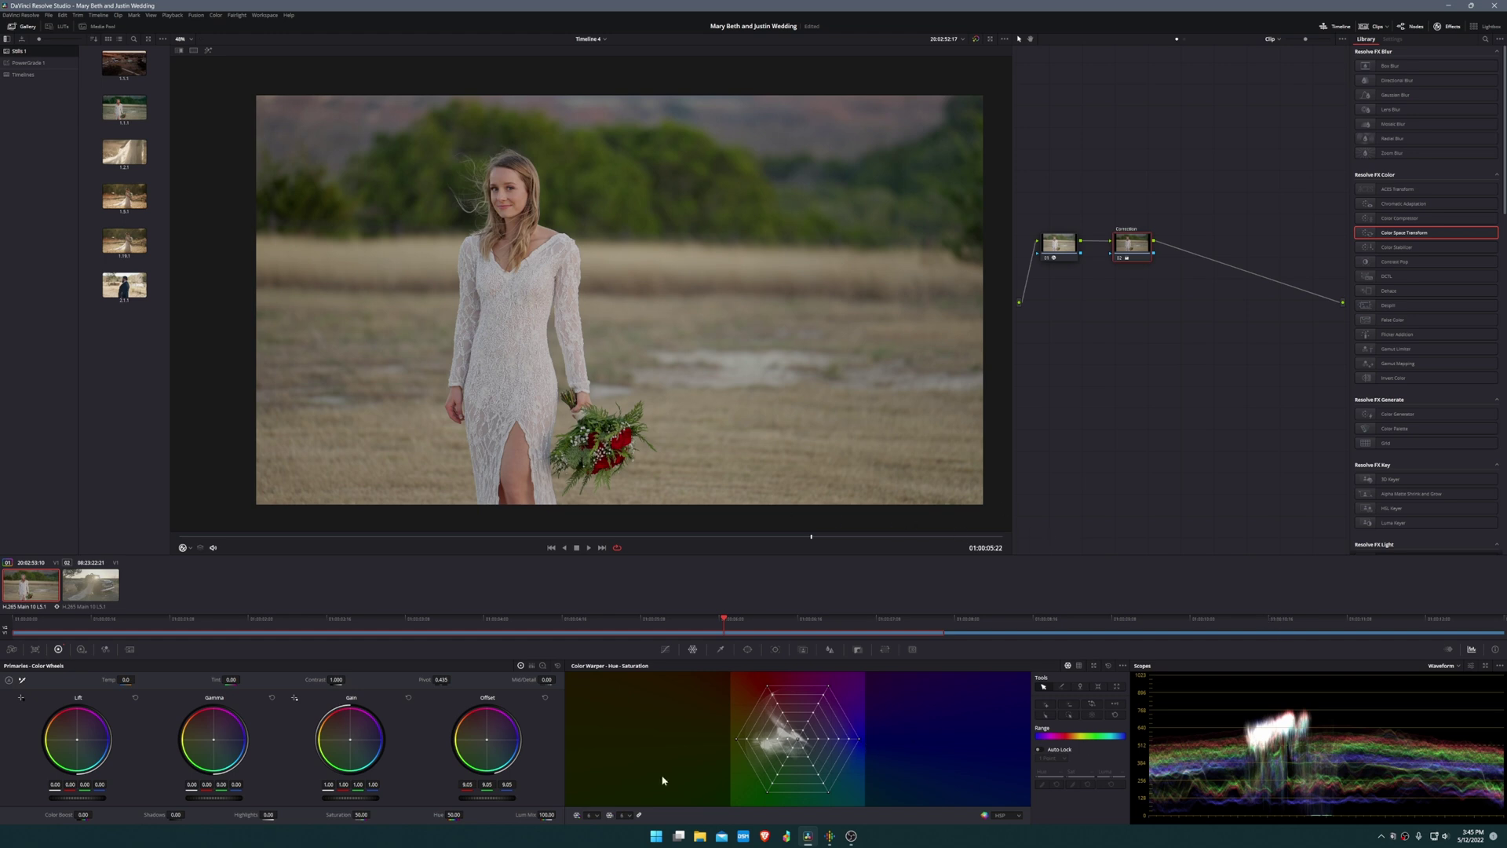
Step: Try raising Gain, reset it to 1.00, and settle Offset at 11.65
left_click_drag(352, 798, 407, 798)
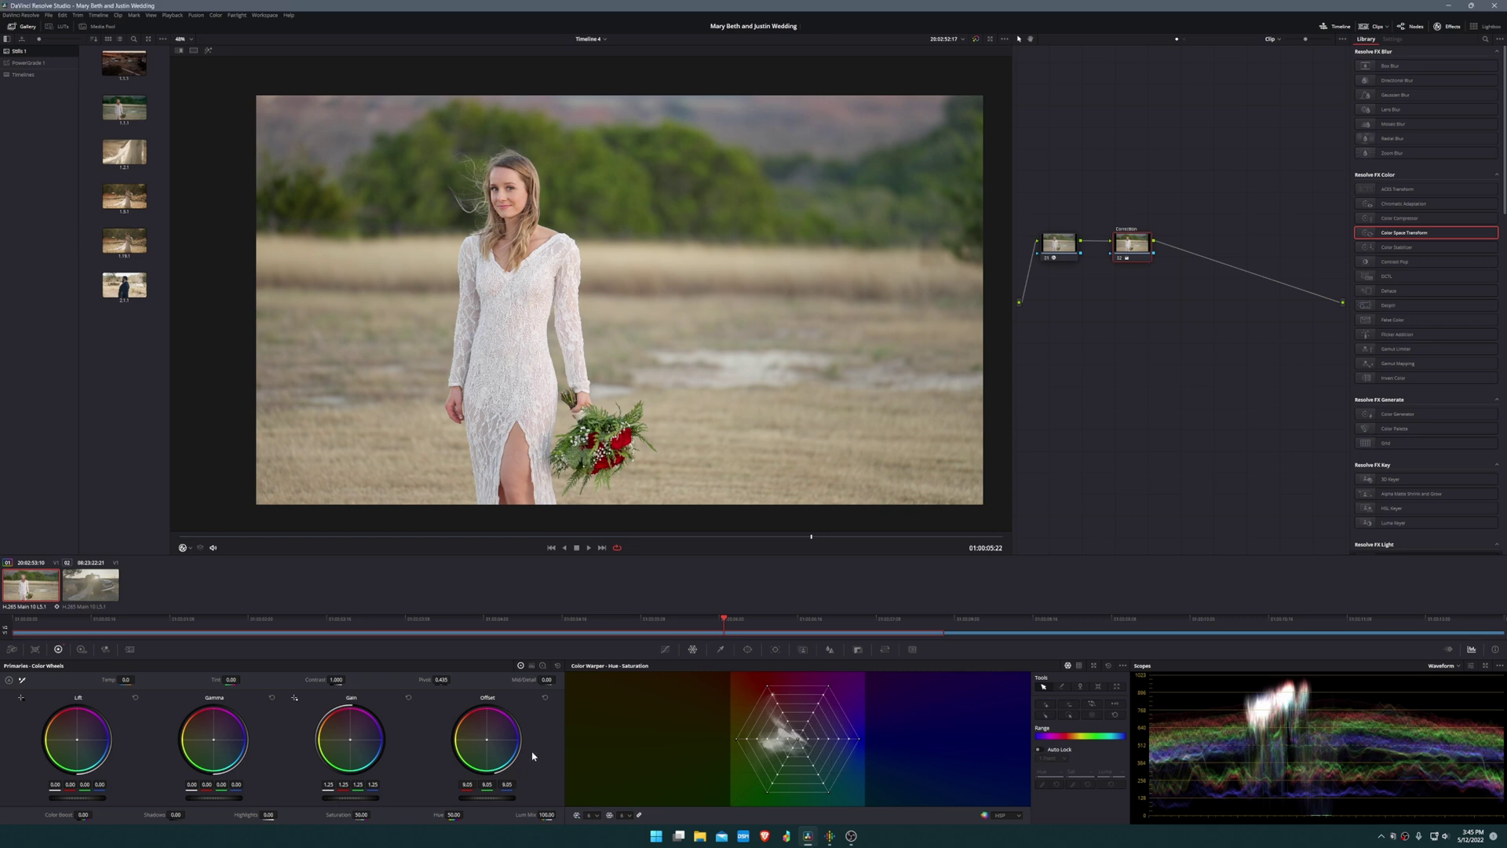
key("ctrl+z")
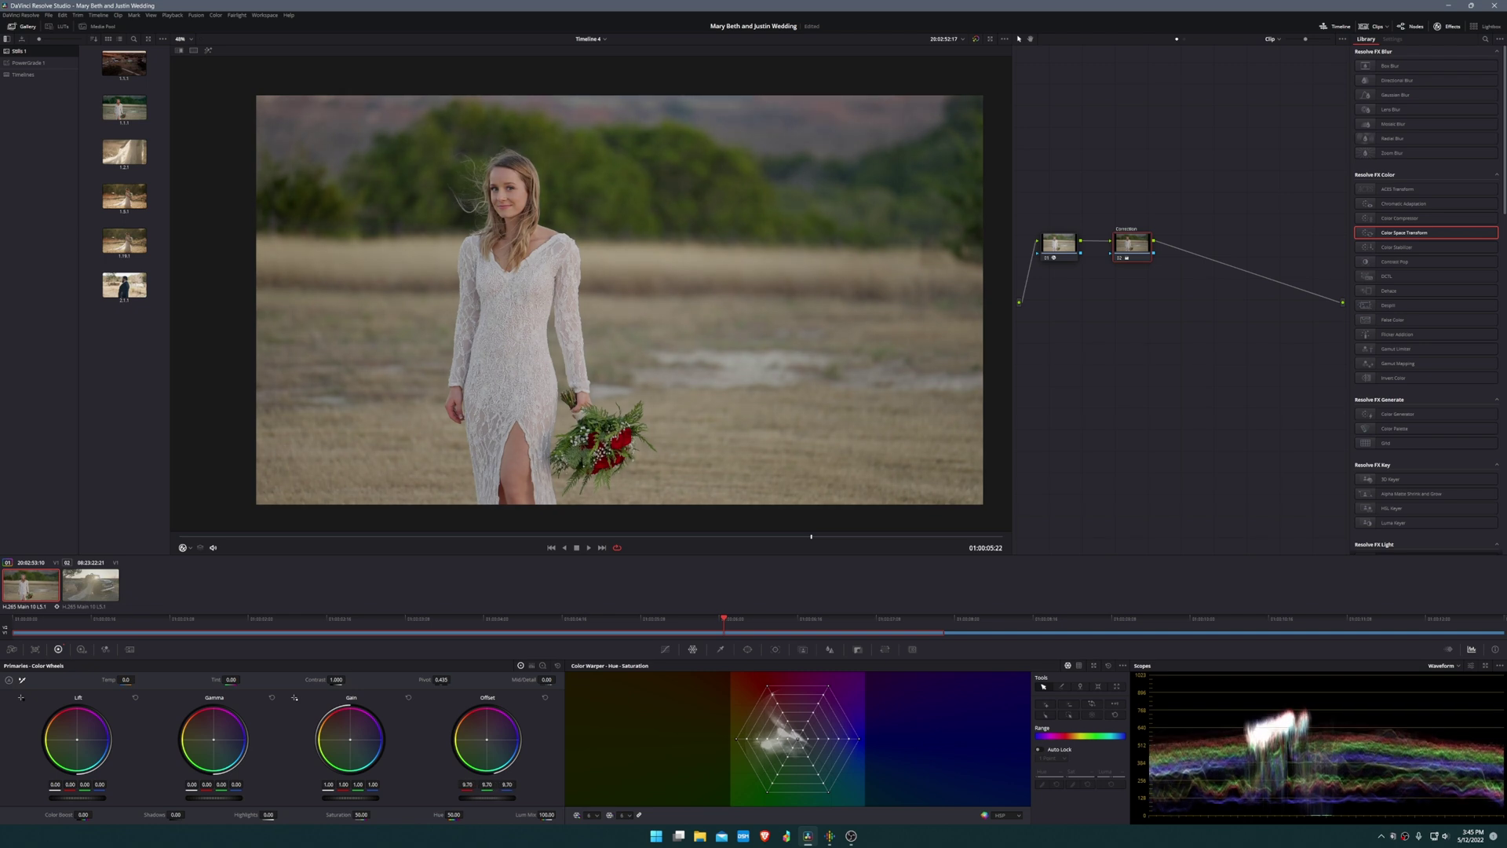
left_click_drag(487, 797, 518, 797)
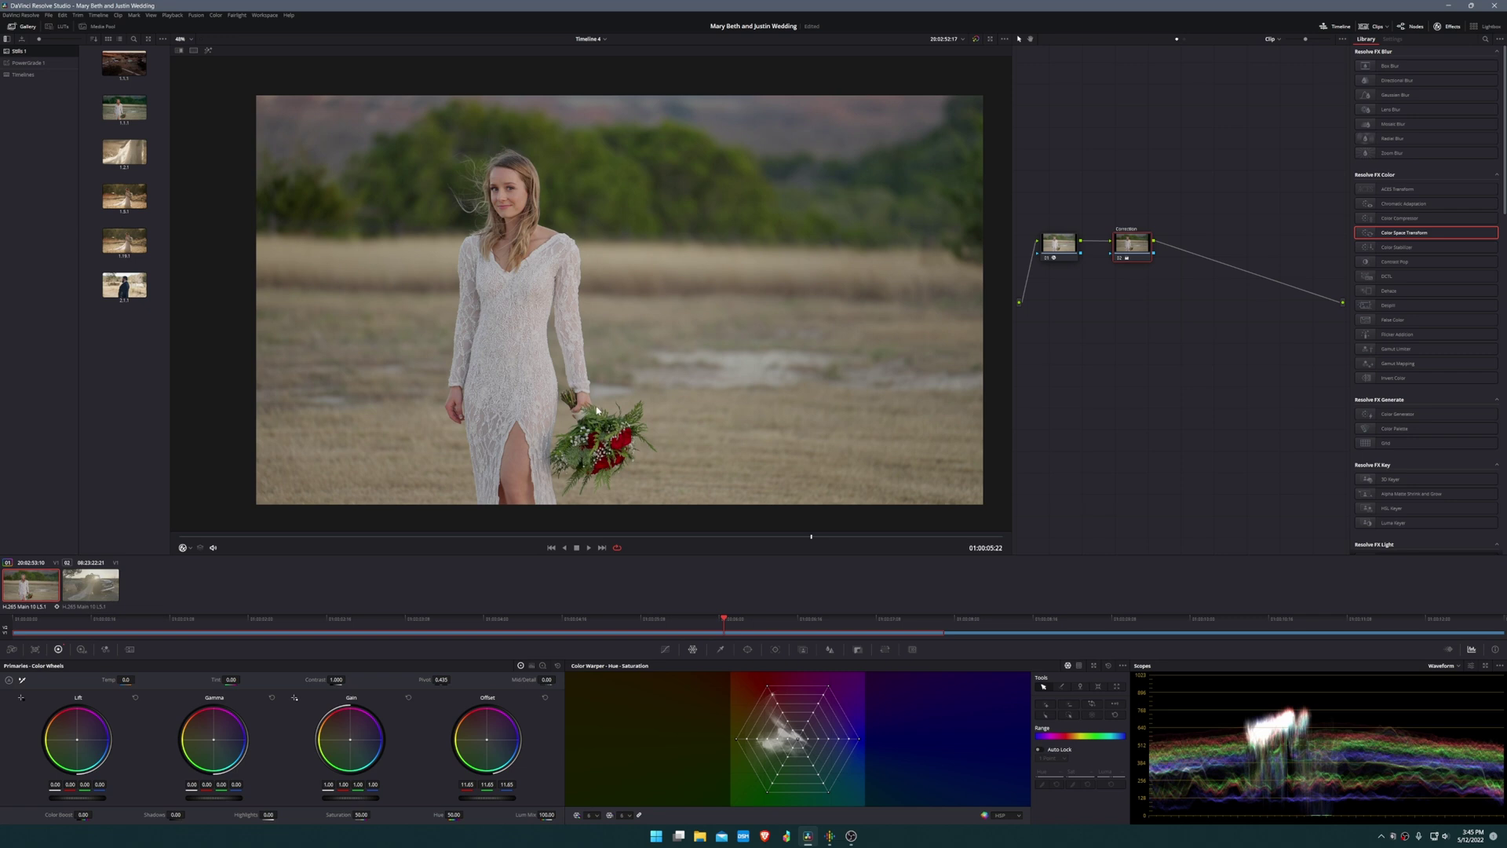
left_click(665, 651)
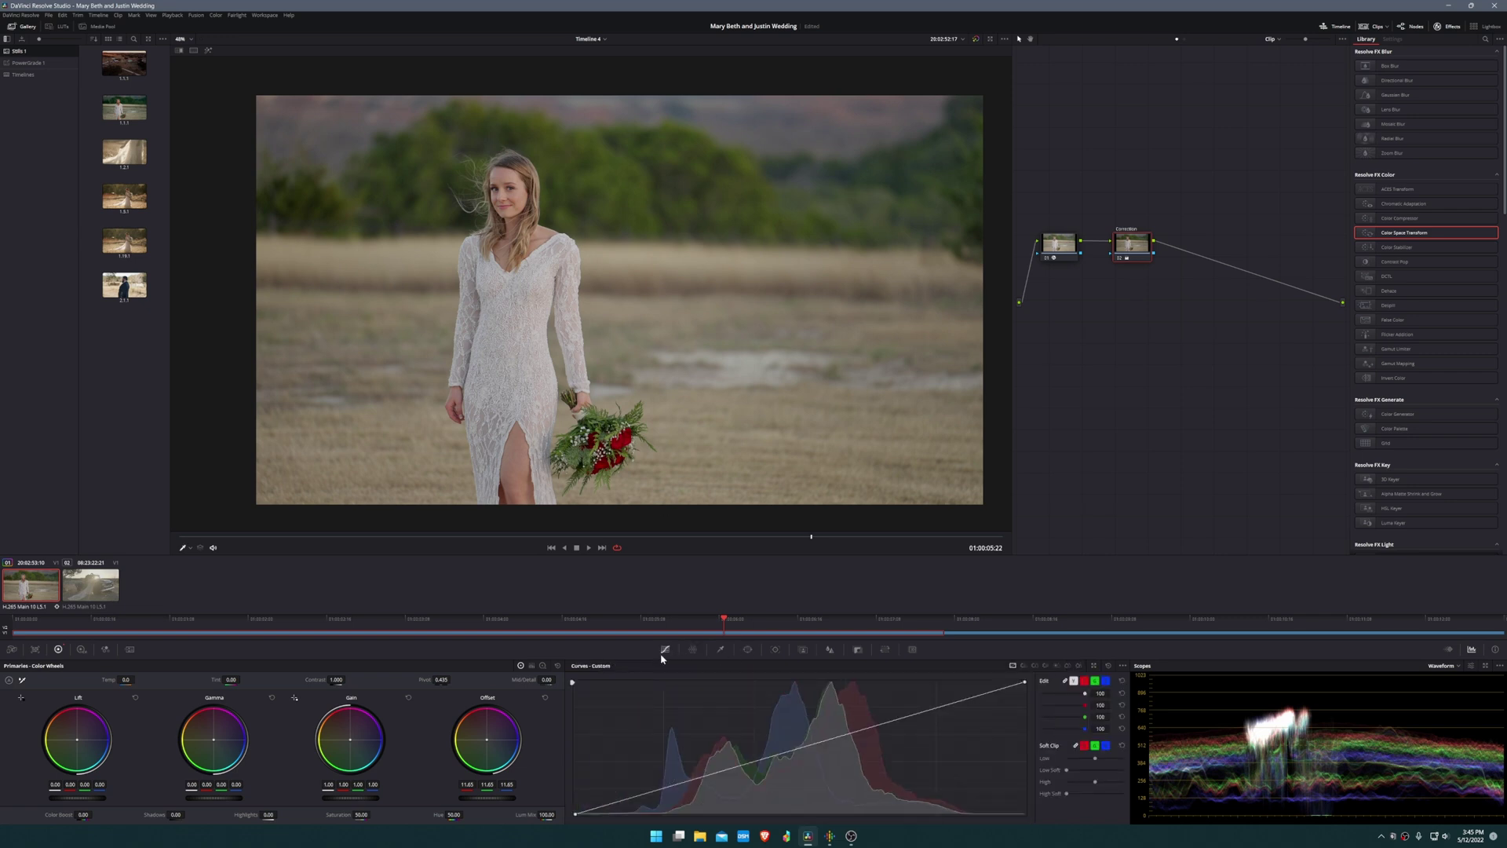
Step: Enable editable splines and pull a new shadow point down on the custom curve
left_click(1122, 665)
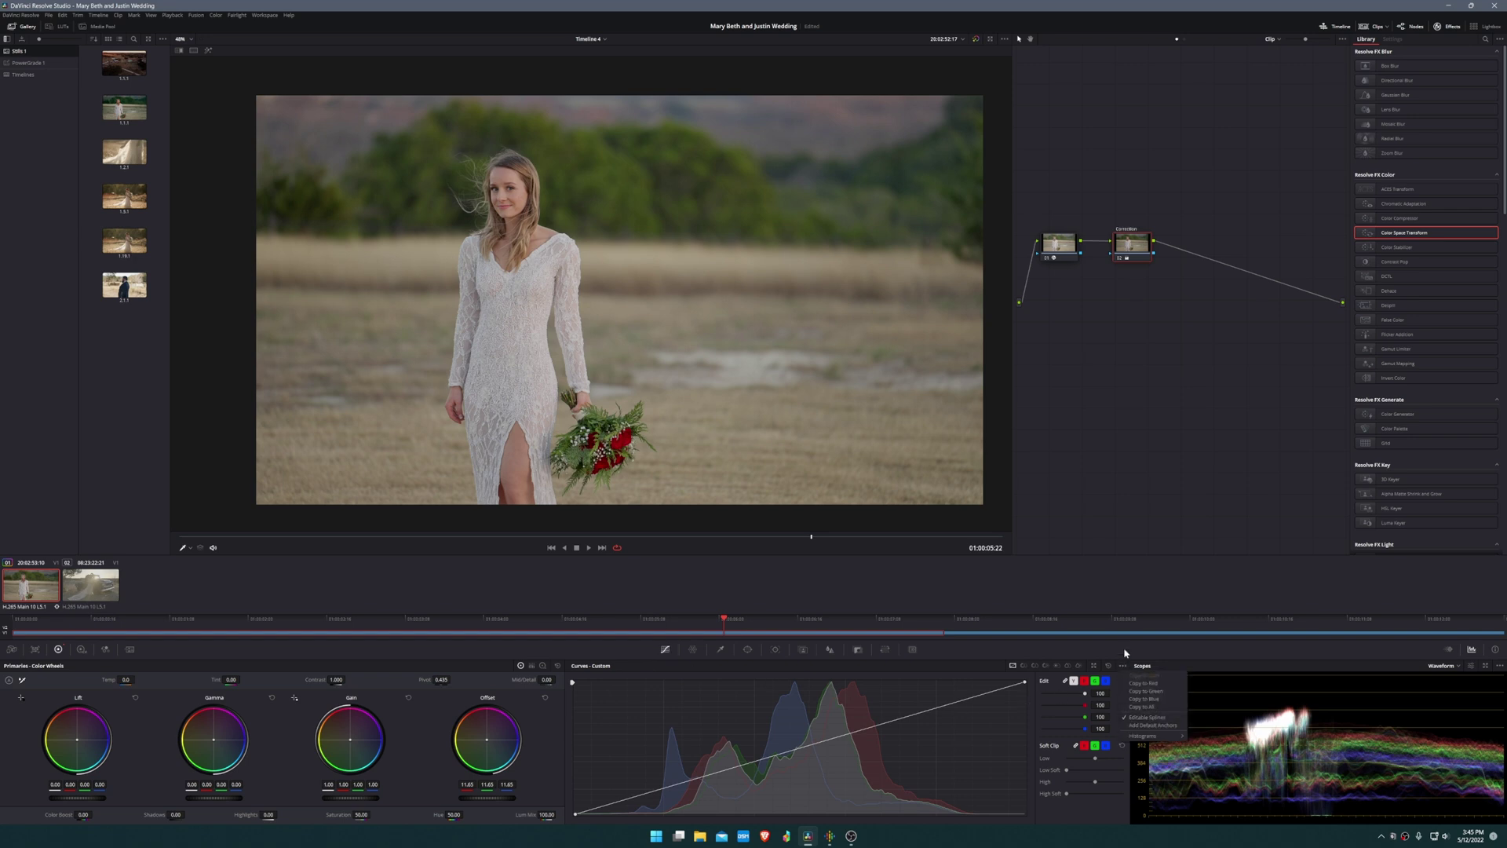
left_click(1153, 718)
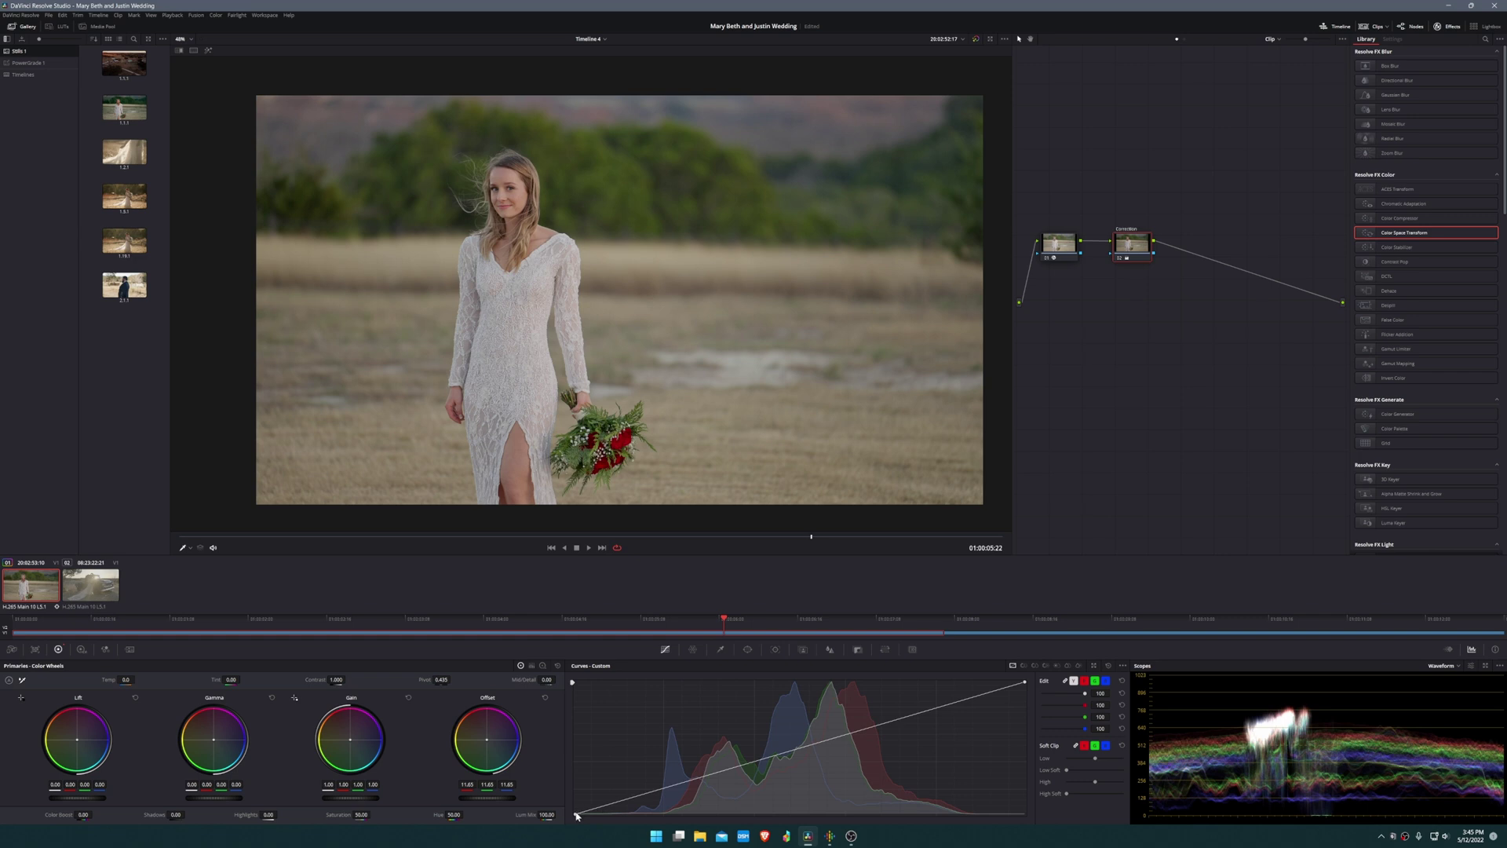
left_click(723, 797)
left_click_drag(725, 771, 726, 773)
mouse_move(723, 770)
left_mouse_down()
mouse_move(714, 789)
mouse_move(737, 795)
left_mouse_up()
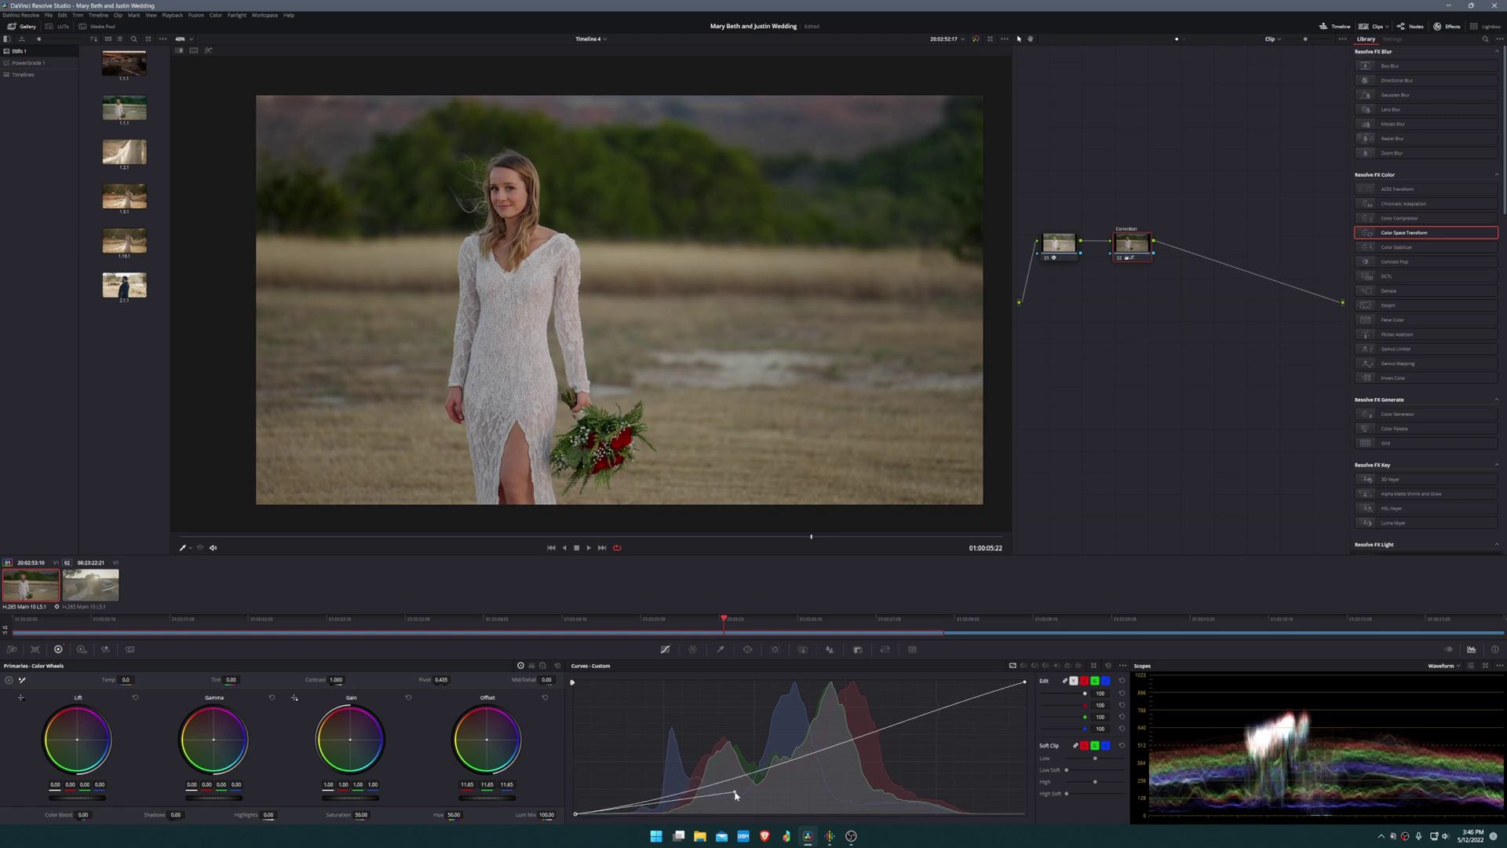
left_click(976, 39)
Step: Compare graded and ungraded views, play to 01:00:06:10, and add a third node
left_click(976, 39)
left_click(976, 40)
left_click(976, 39)
key("space")
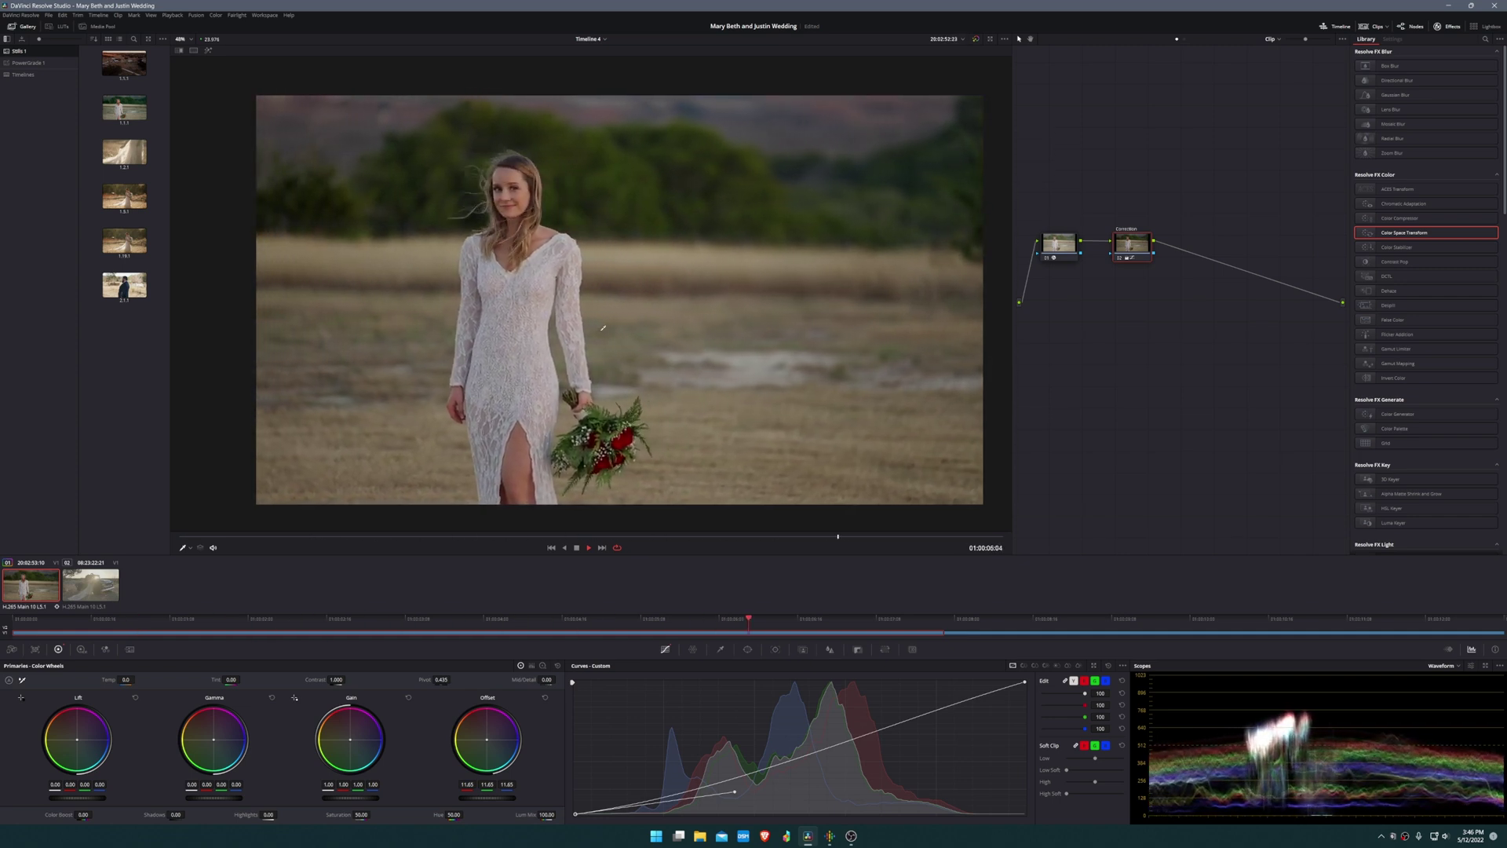
key("space")
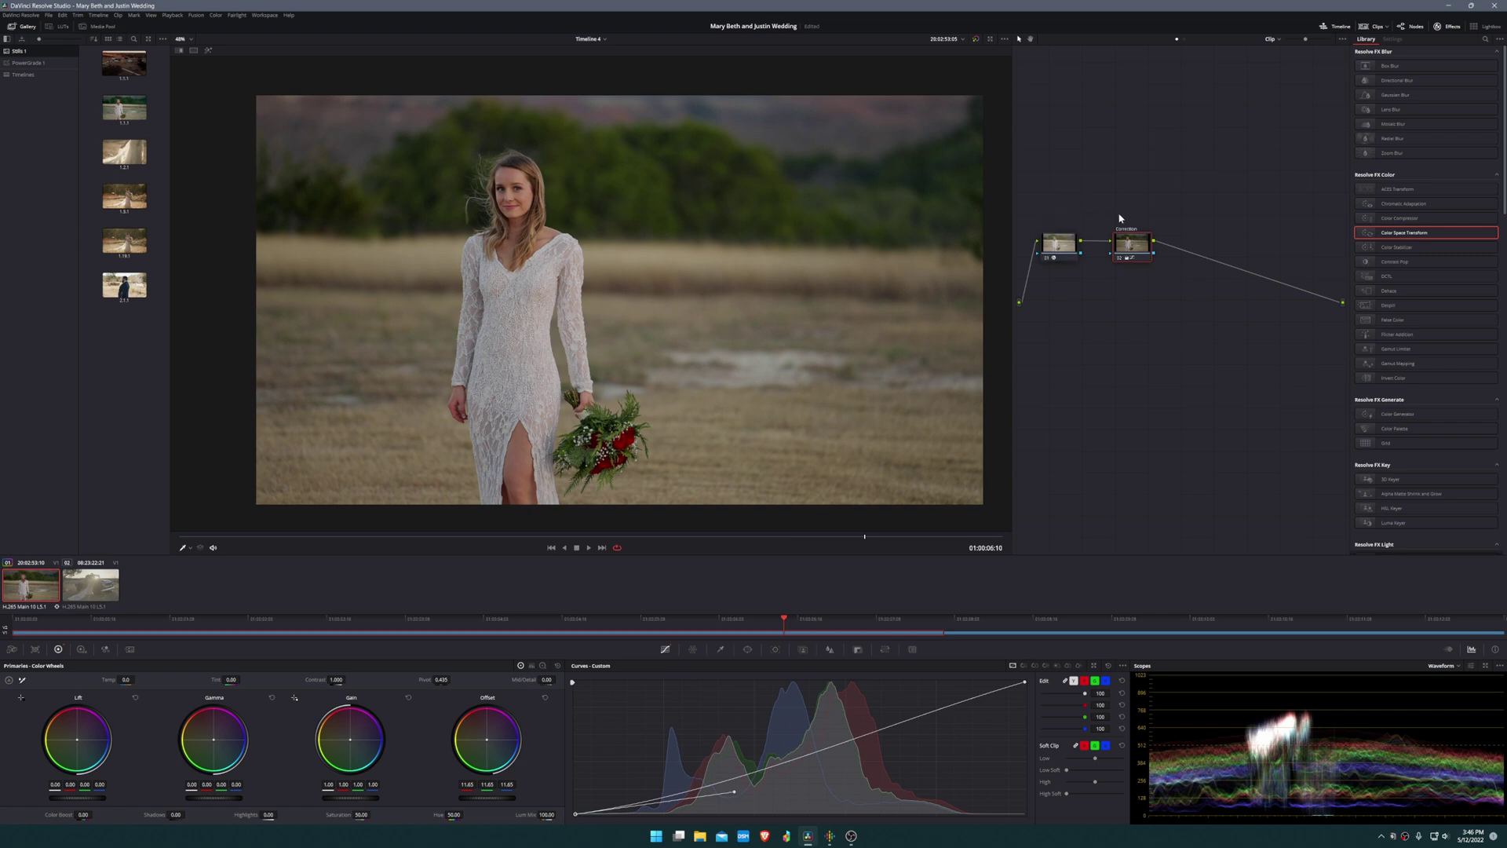
key("alt+s")
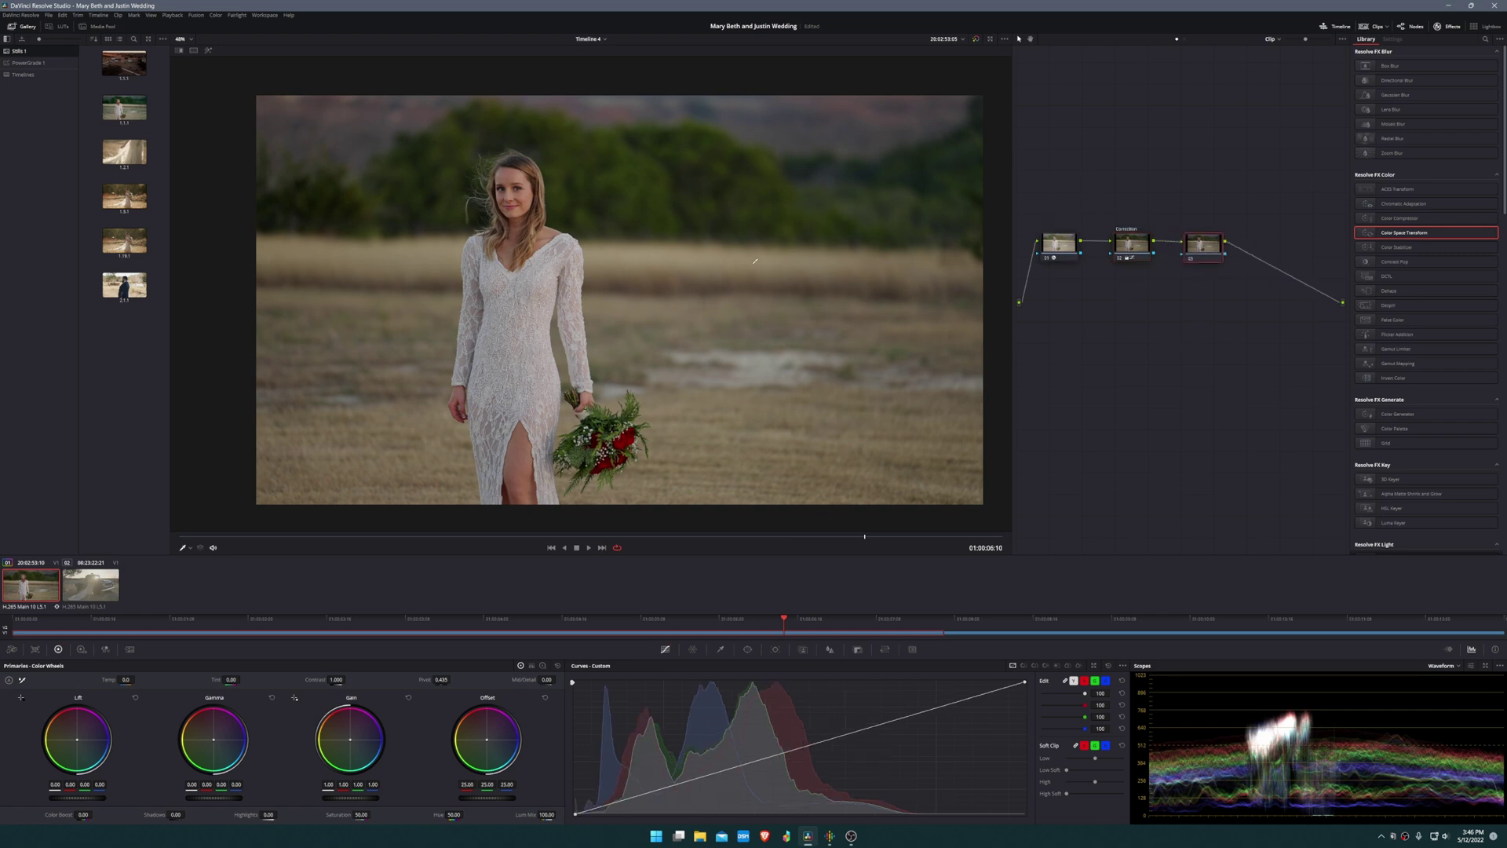
Step: Pull the two left Color Warper mesh points inward, then toggle the node to compare
left_click(693, 649)
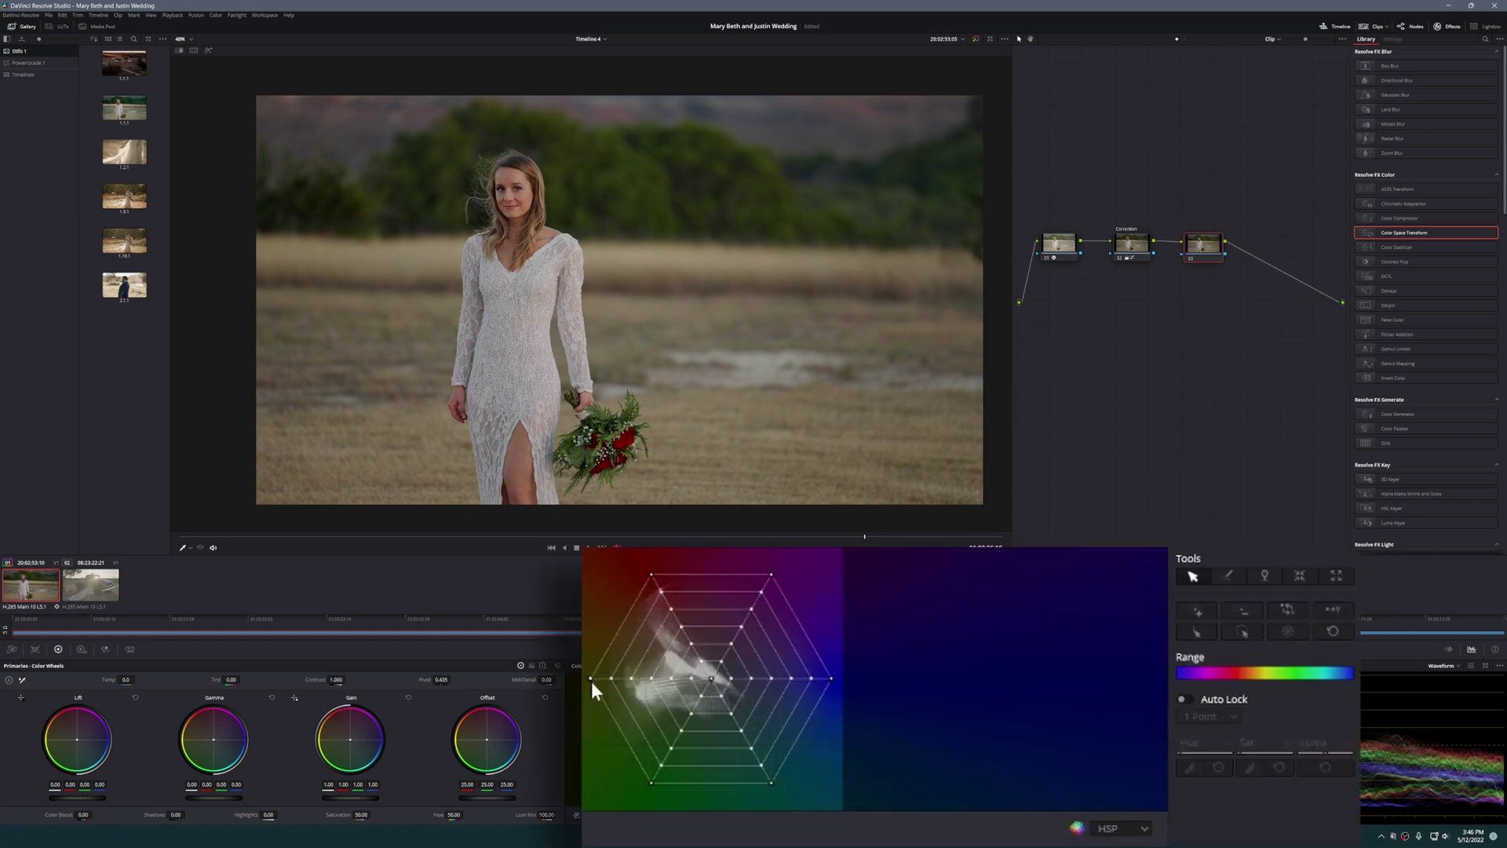
left_click(591, 680)
left_click(651, 783, "ctrl")
left_click_drag(1269, 747, 1220, 747)
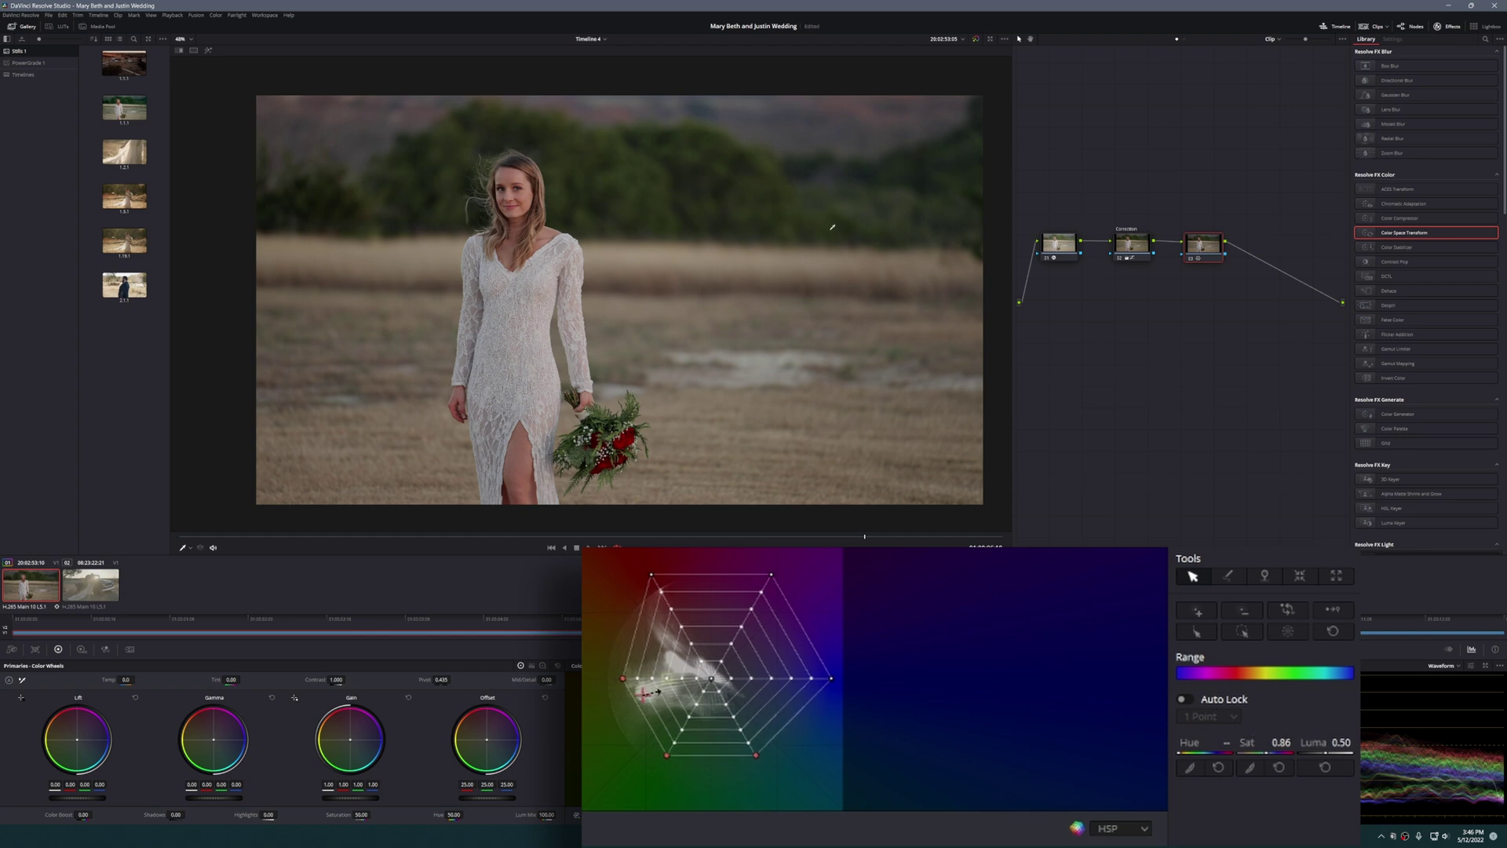
left_click(1191, 261)
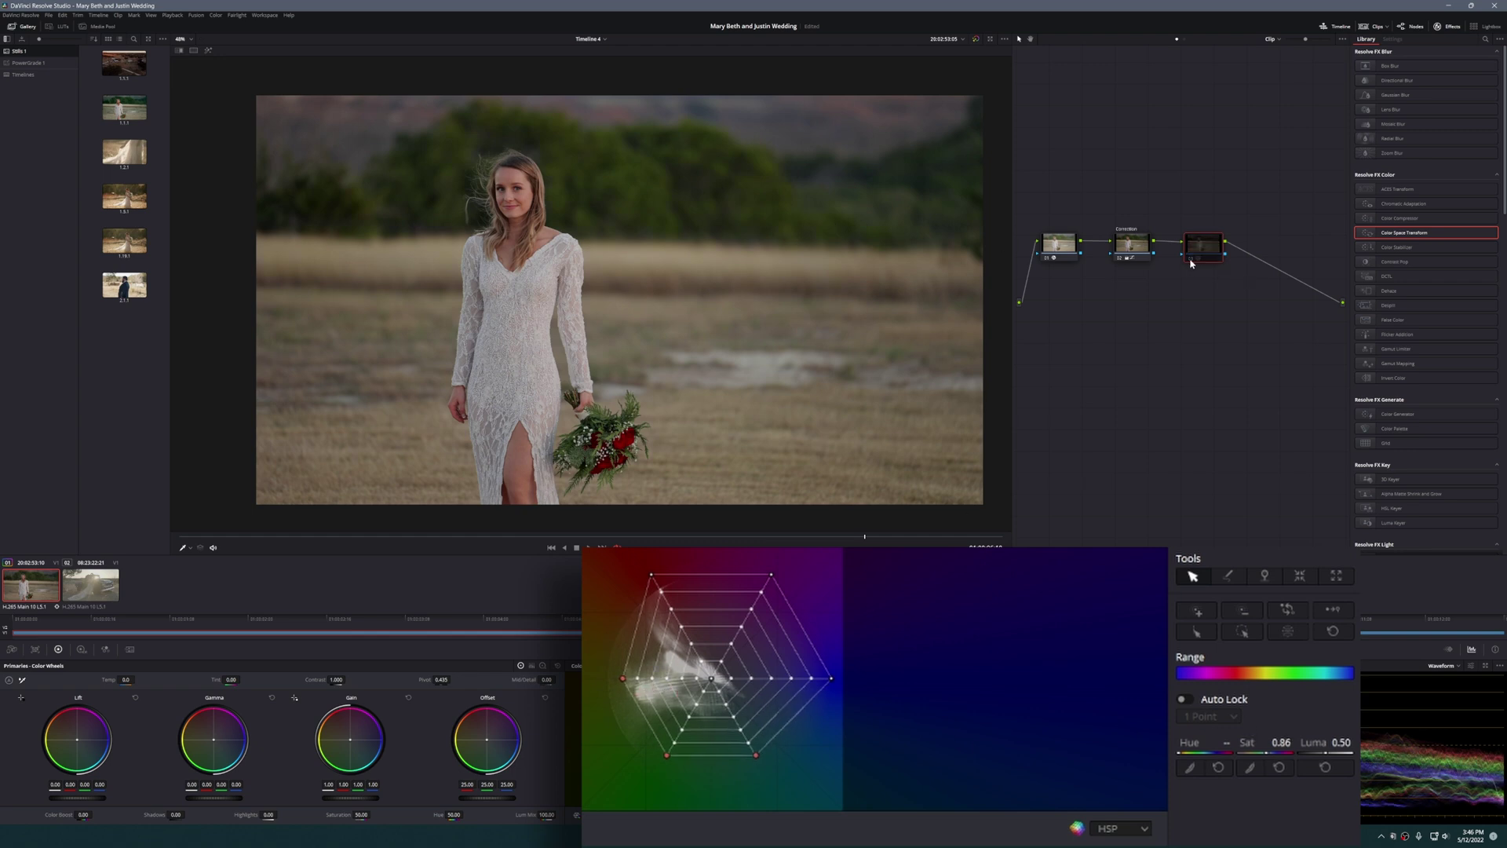
left_click(1190, 263)
left_click(1191, 263)
left_click(1191, 263)
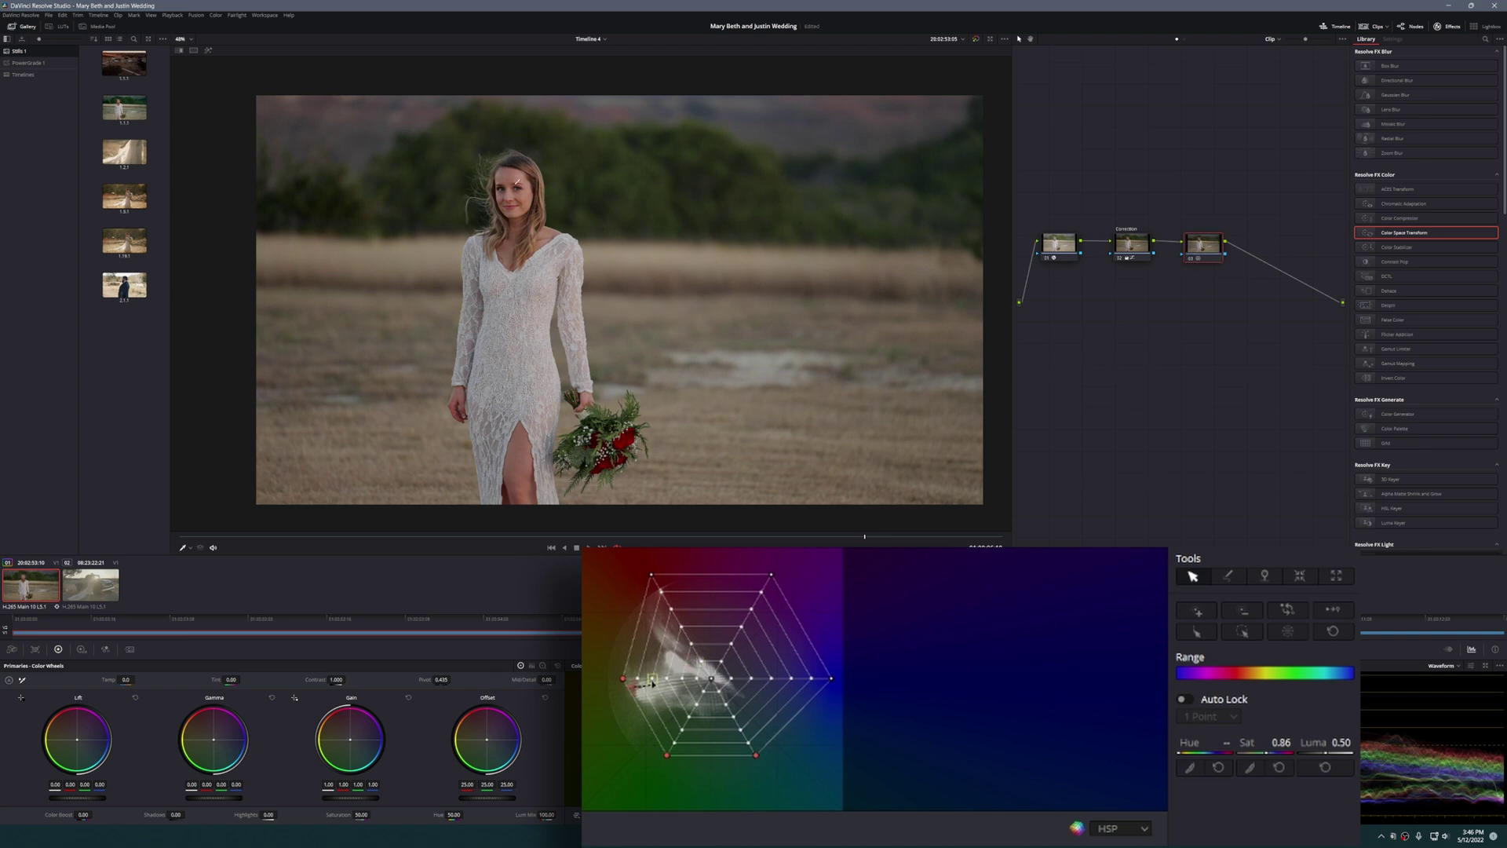
Step: Push the top-left warper vertex outward, raising skin-tone saturation to about 1.31
left_click(503, 186)
left_click_drag(503, 187, 511, 193)
key("ctrl+z")
left_click(651, 574)
left_click_drag(650, 573, 650, 574)
left_click_drag(652, 574, 632, 569)
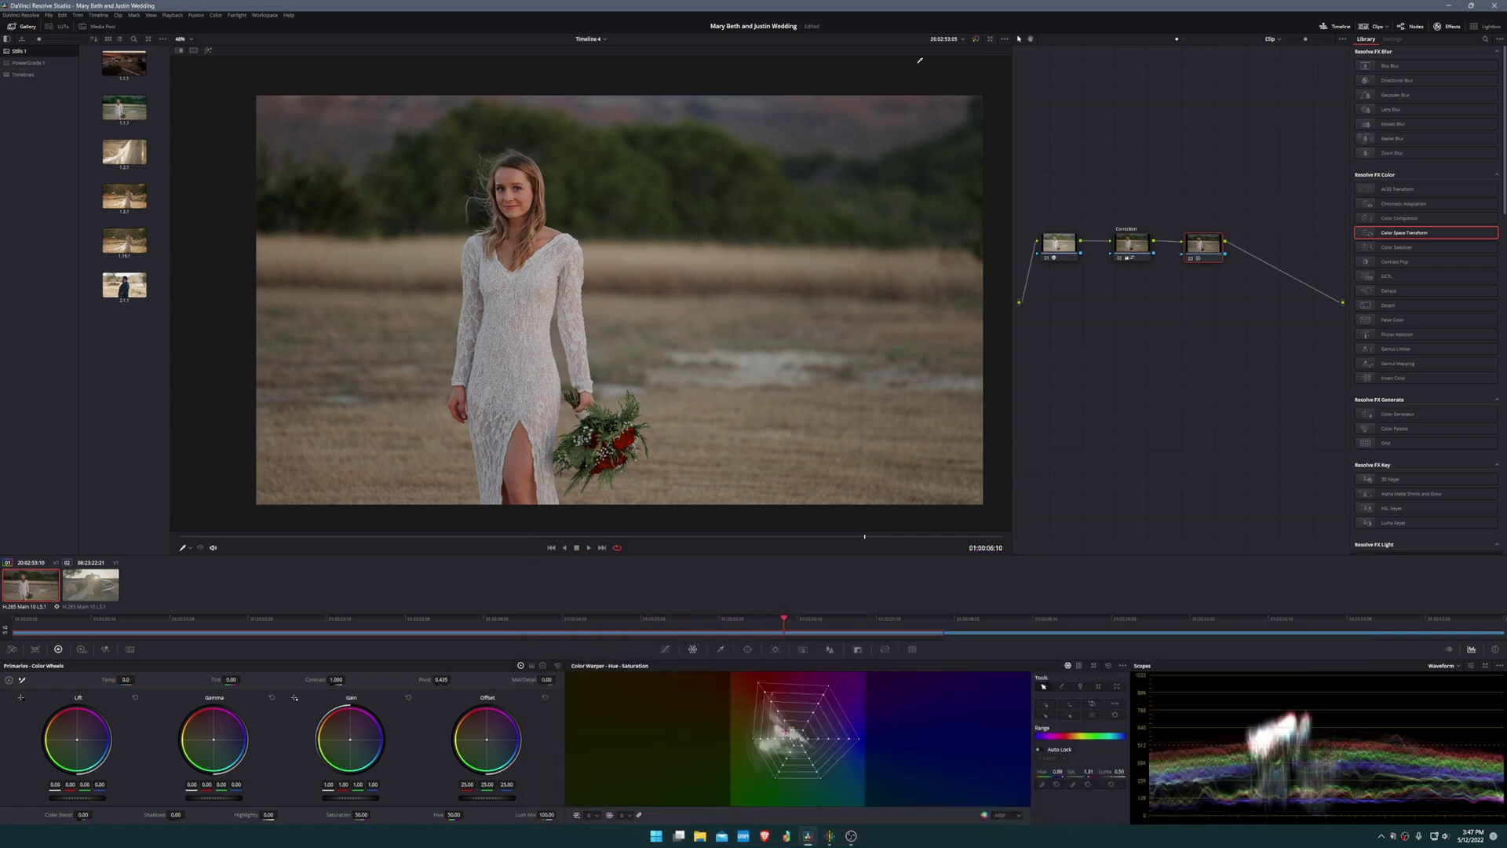
Step: Compare against the ungraded image and move the node tree higher in the graph
left_click(975, 39)
left_click(976, 39)
left_click_drag(1110, 209, 1251, 283)
left_click_drag(1171, 256, 1173, 211)
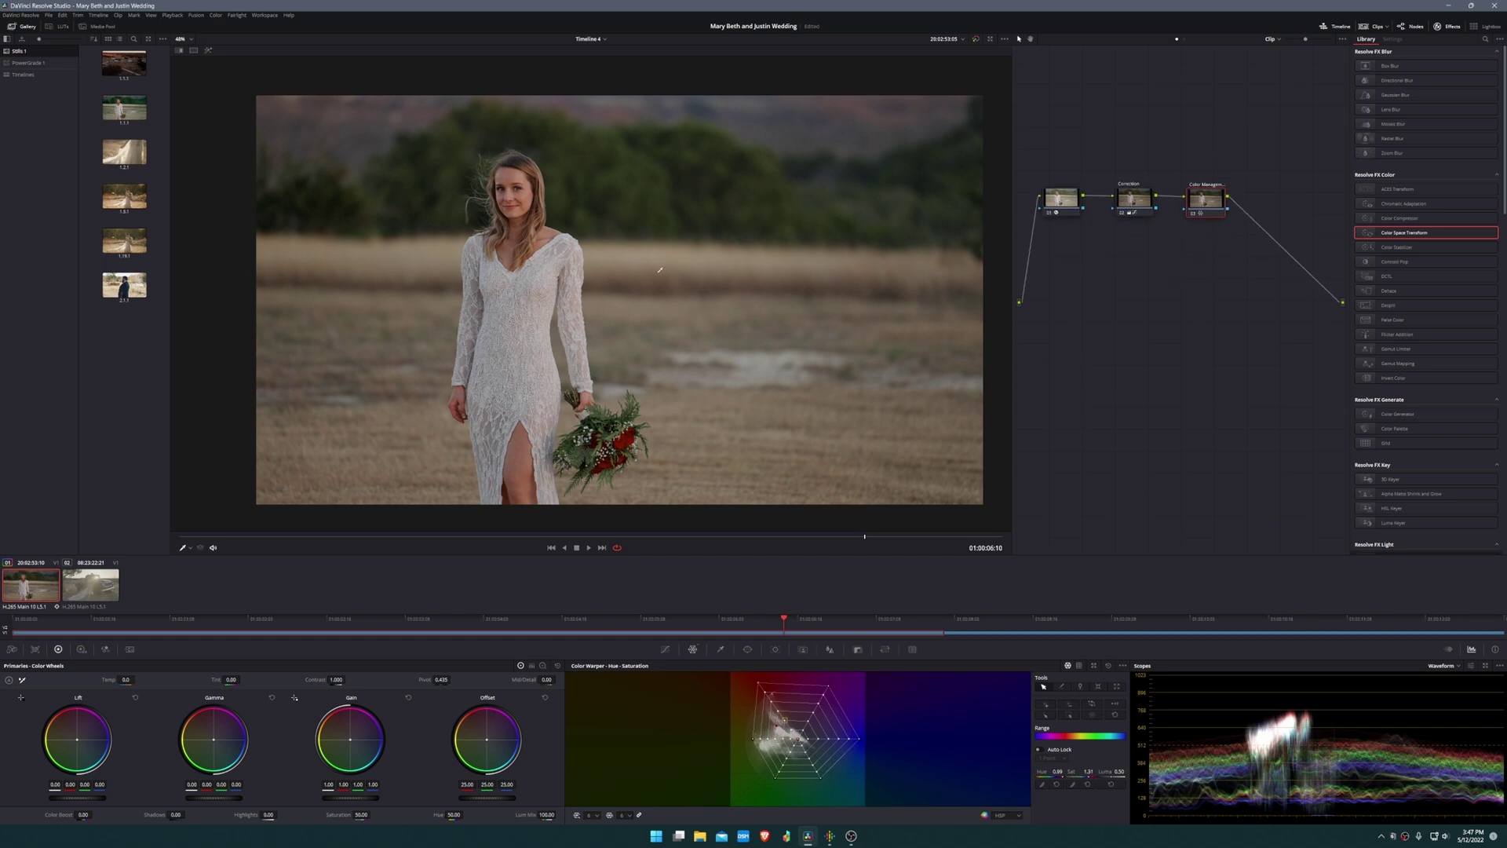
Step: Toggle the Color Management node off and on to compare, then add a fourth node
key("ctrl+d")
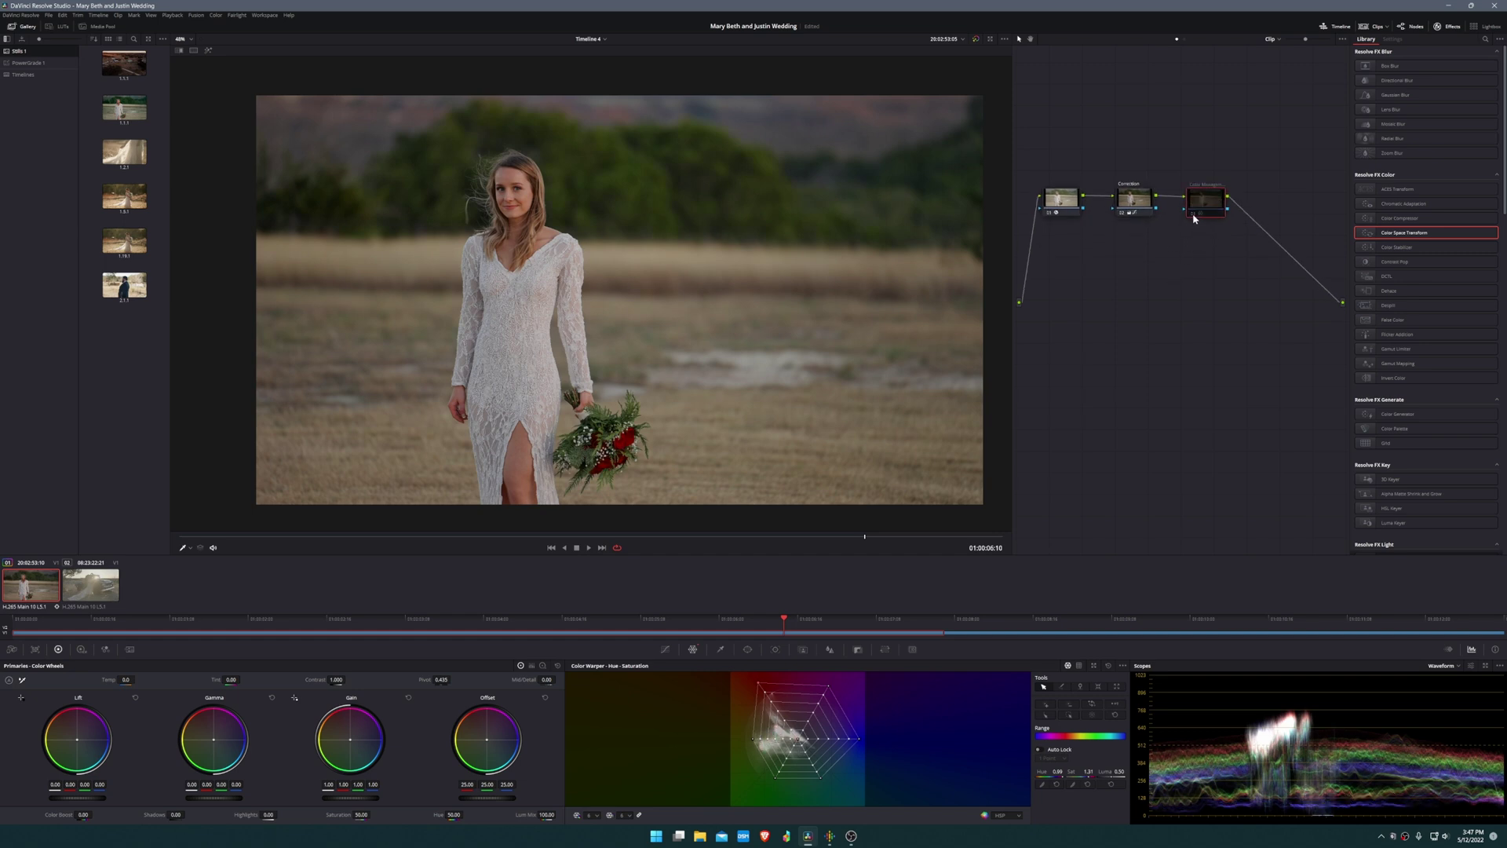
key("ctrl+d")
key("ctrl+d")
key("ctrl+d")
key("ctrl+d")
key("ctrl+d")
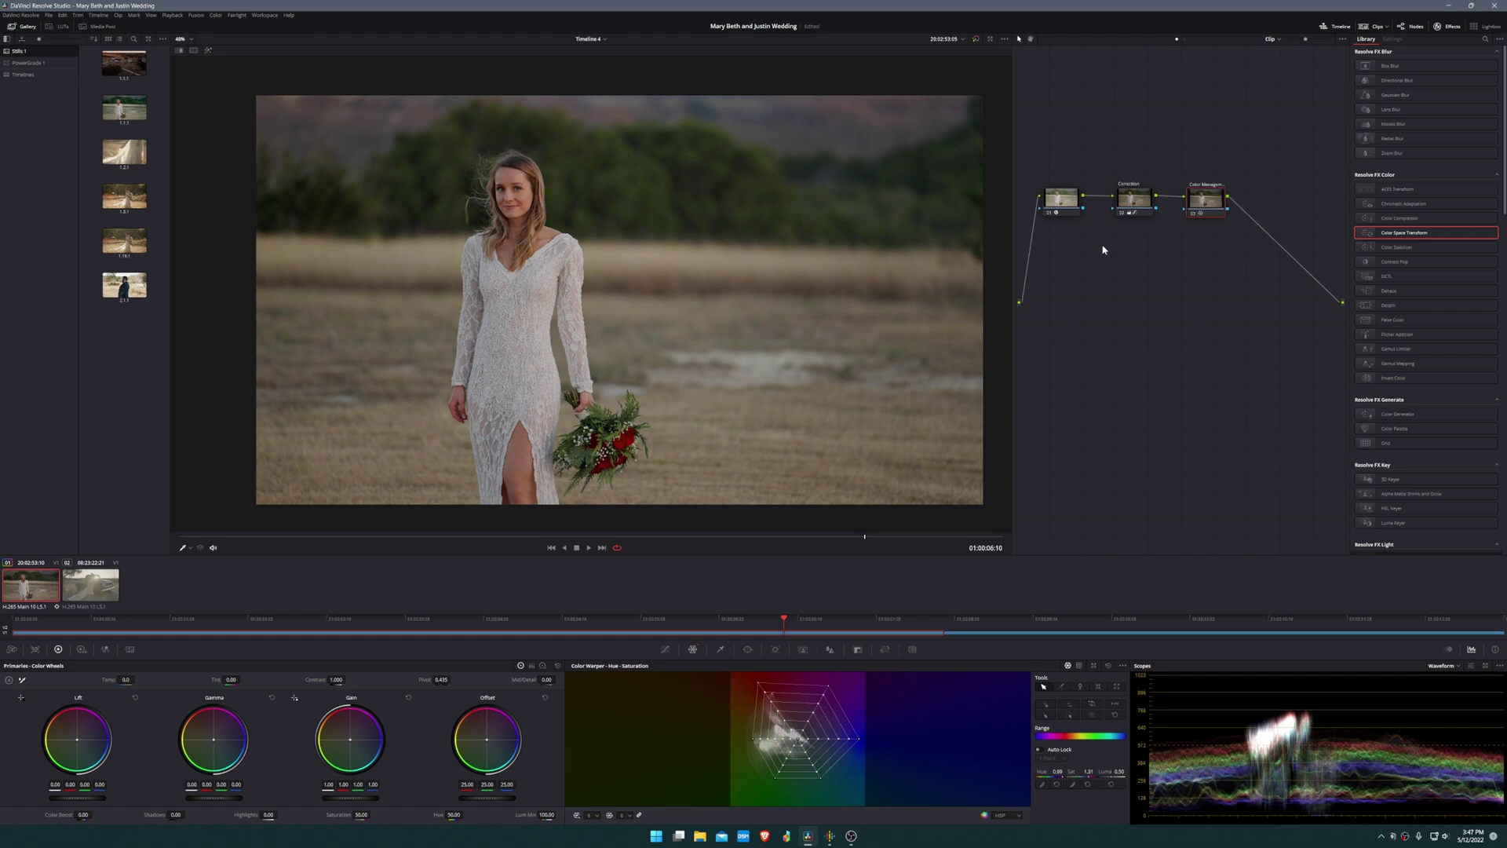
key("ctrl+d")
key("ctrl+d")
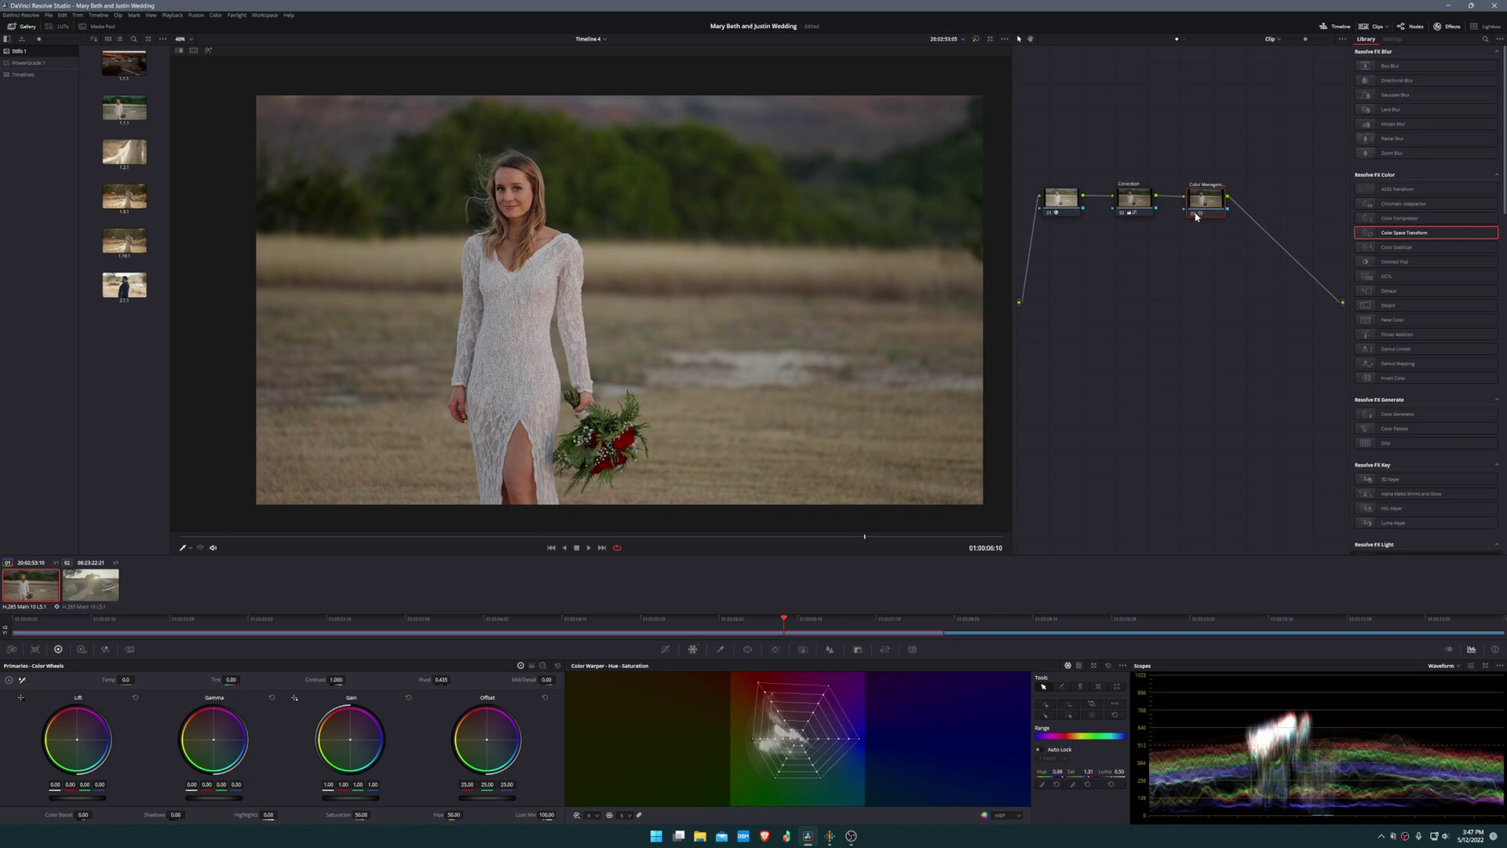
key("ctrl+d")
key("ctrl+d")
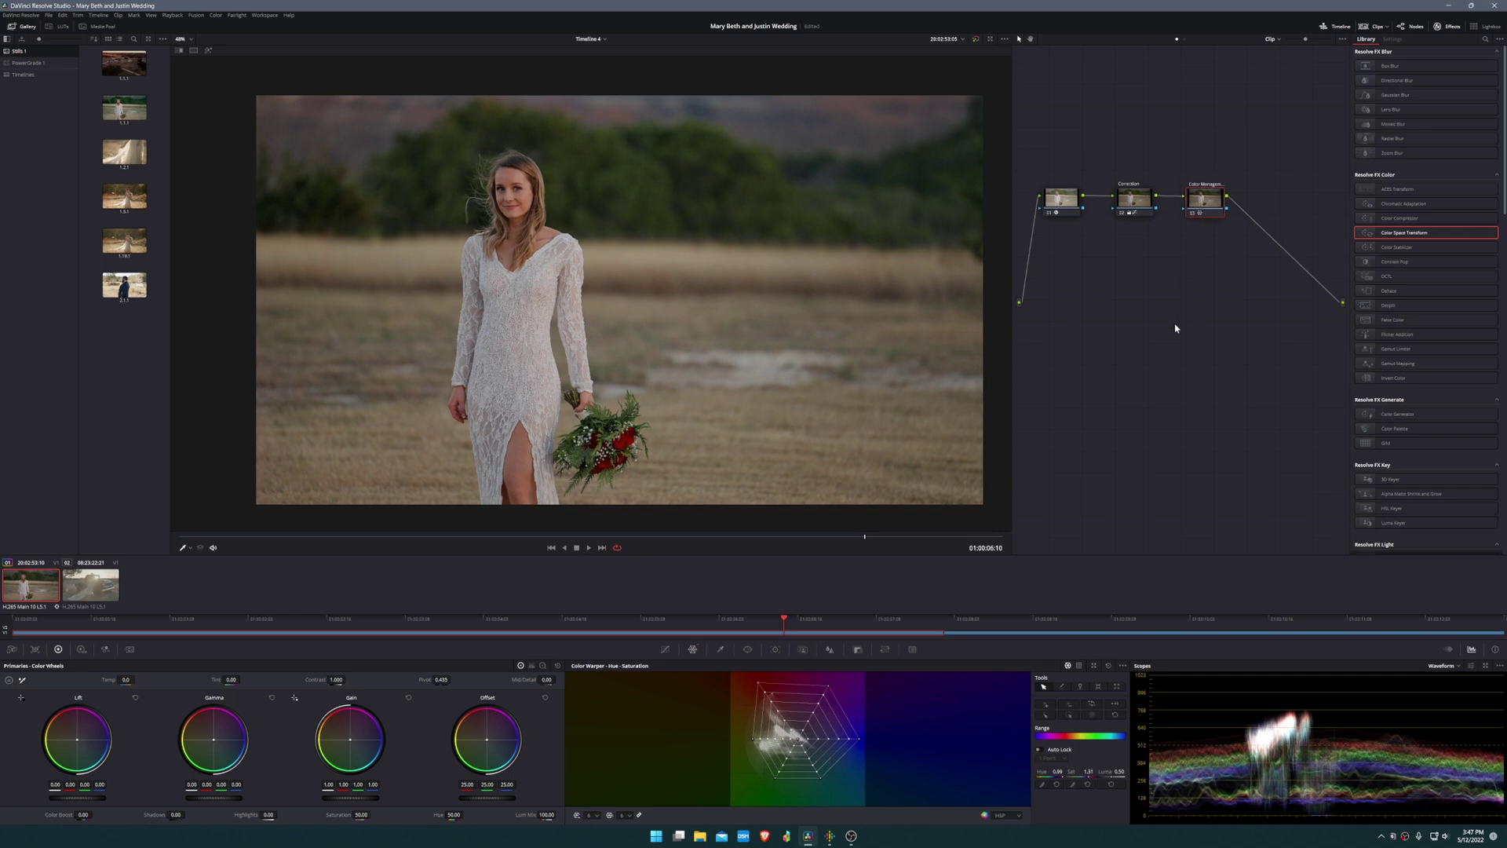
key("alt+s")
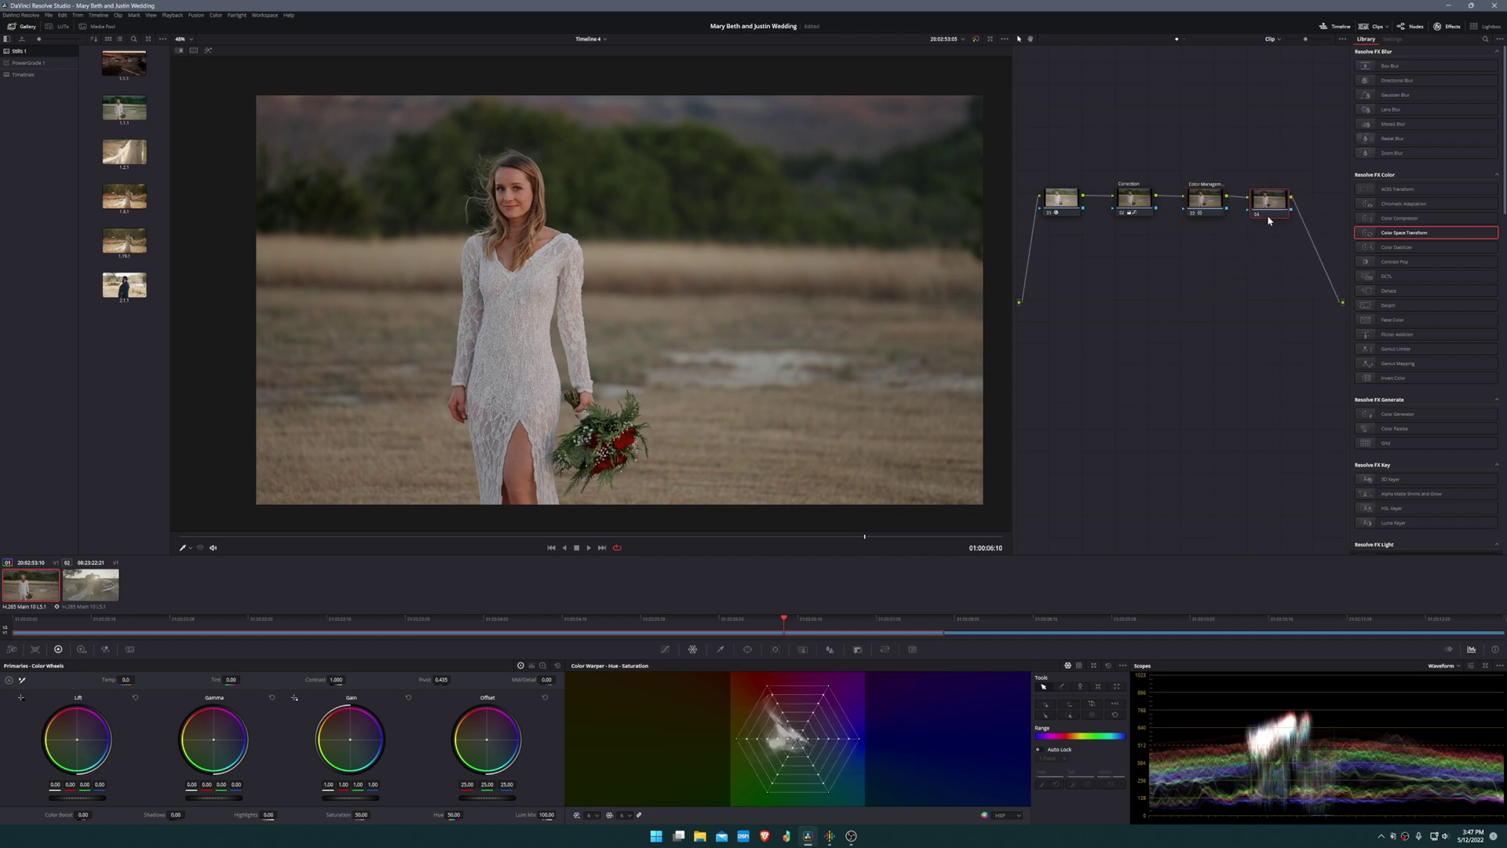
Step: Choose Magic Mask object masking and draw Stroke 1 down the bride's figure
left_click(802, 649)
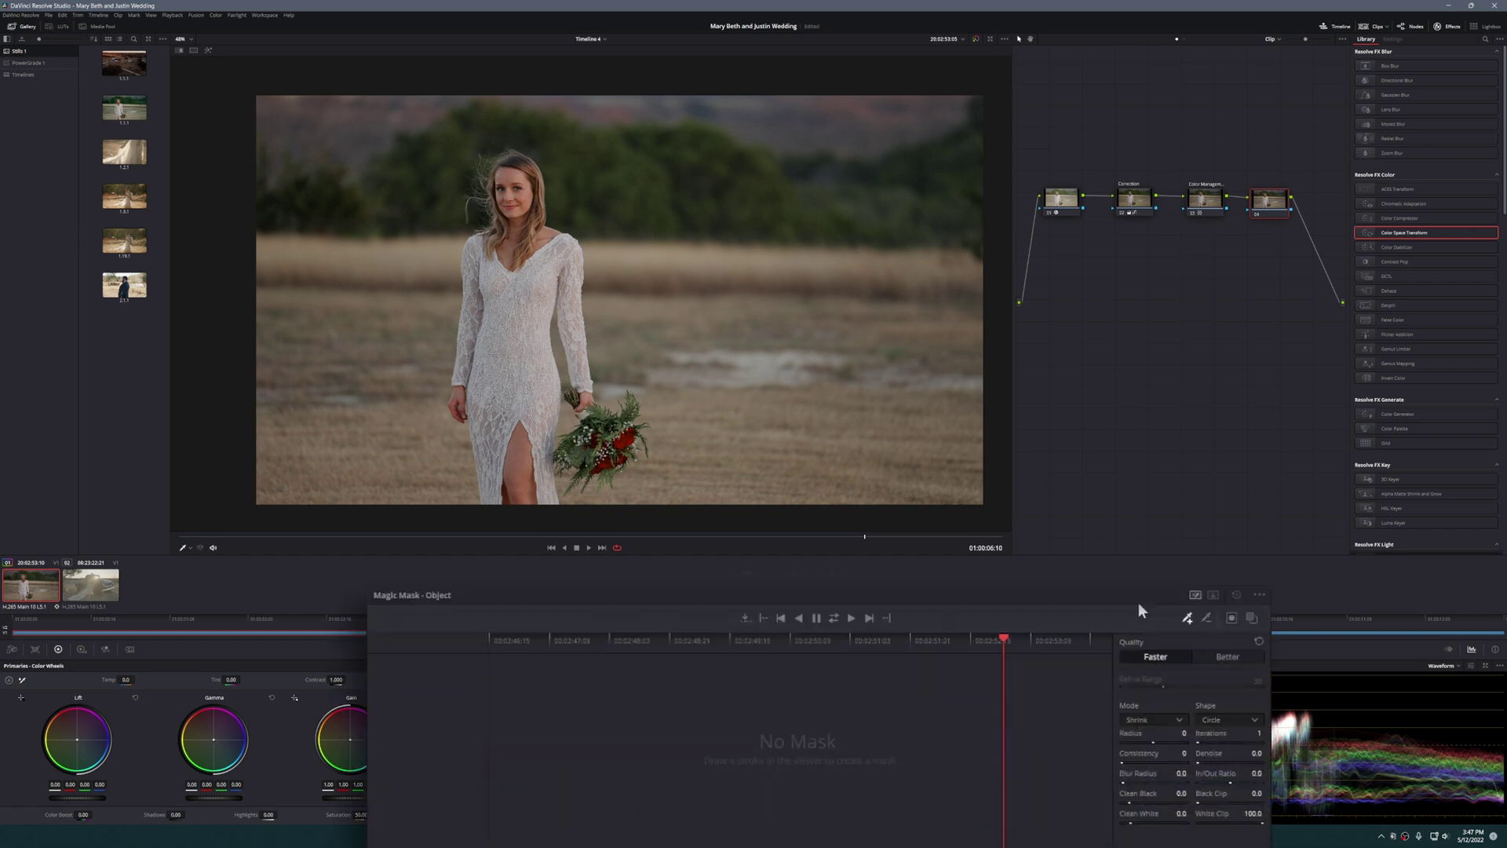
left_click(1195, 595)
left_click_drag(361, 622, 288, 621)
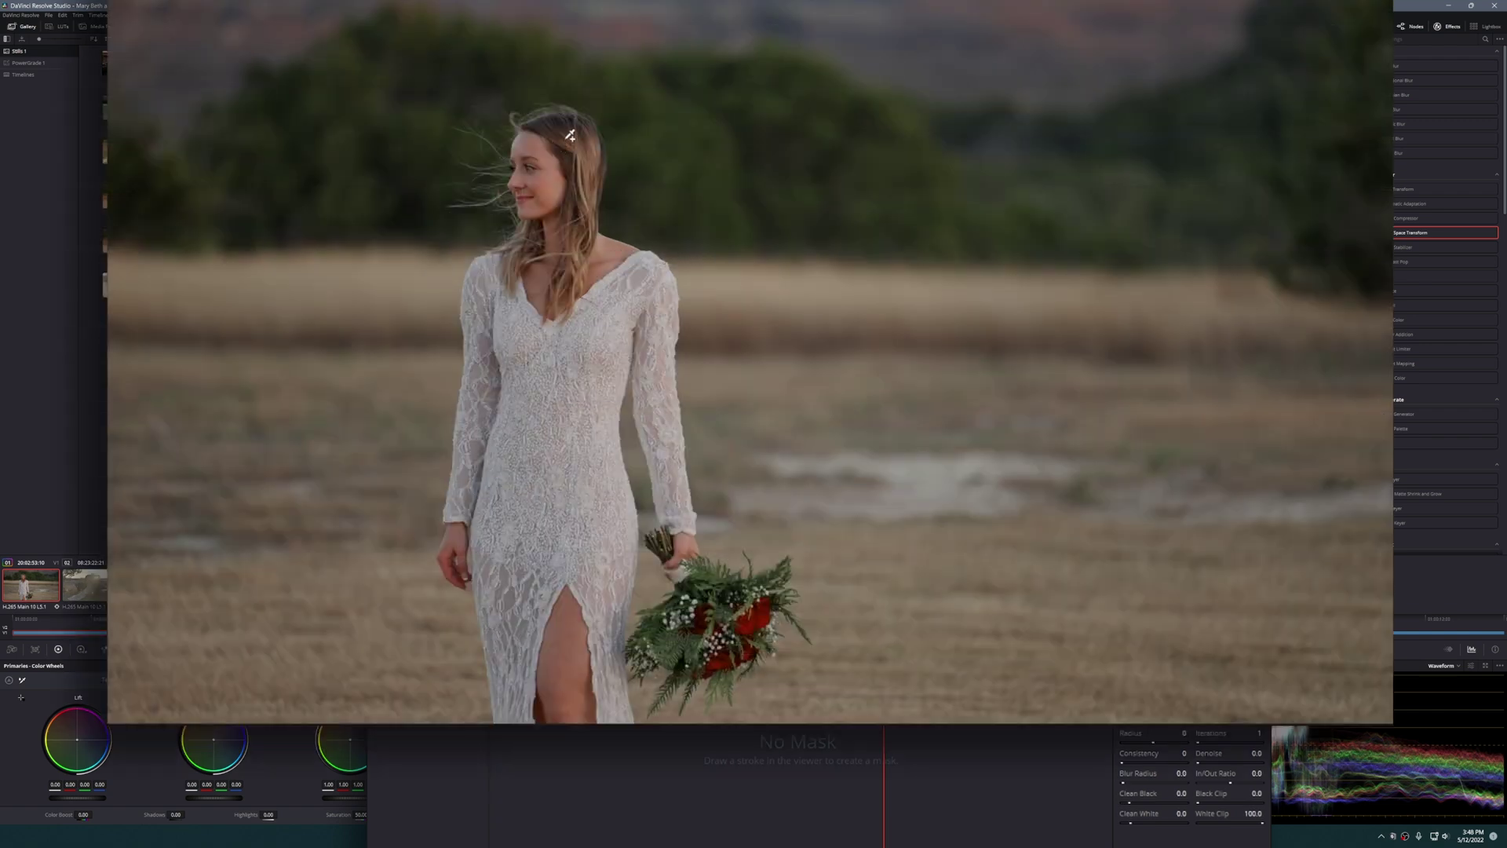
mouse_move(515, 174)
left_mouse_down()
mouse_move(503, 310)
mouse_move(473, 404)
mouse_move(477, 518)
mouse_move(516, 624)
mouse_move(570, 655)
mouse_move(596, 562)
mouse_move(547, 433)
mouse_move(596, 324)
mouse_move(650, 301)
mouse_move(670, 488)
mouse_move(729, 633)
left_mouse_up()
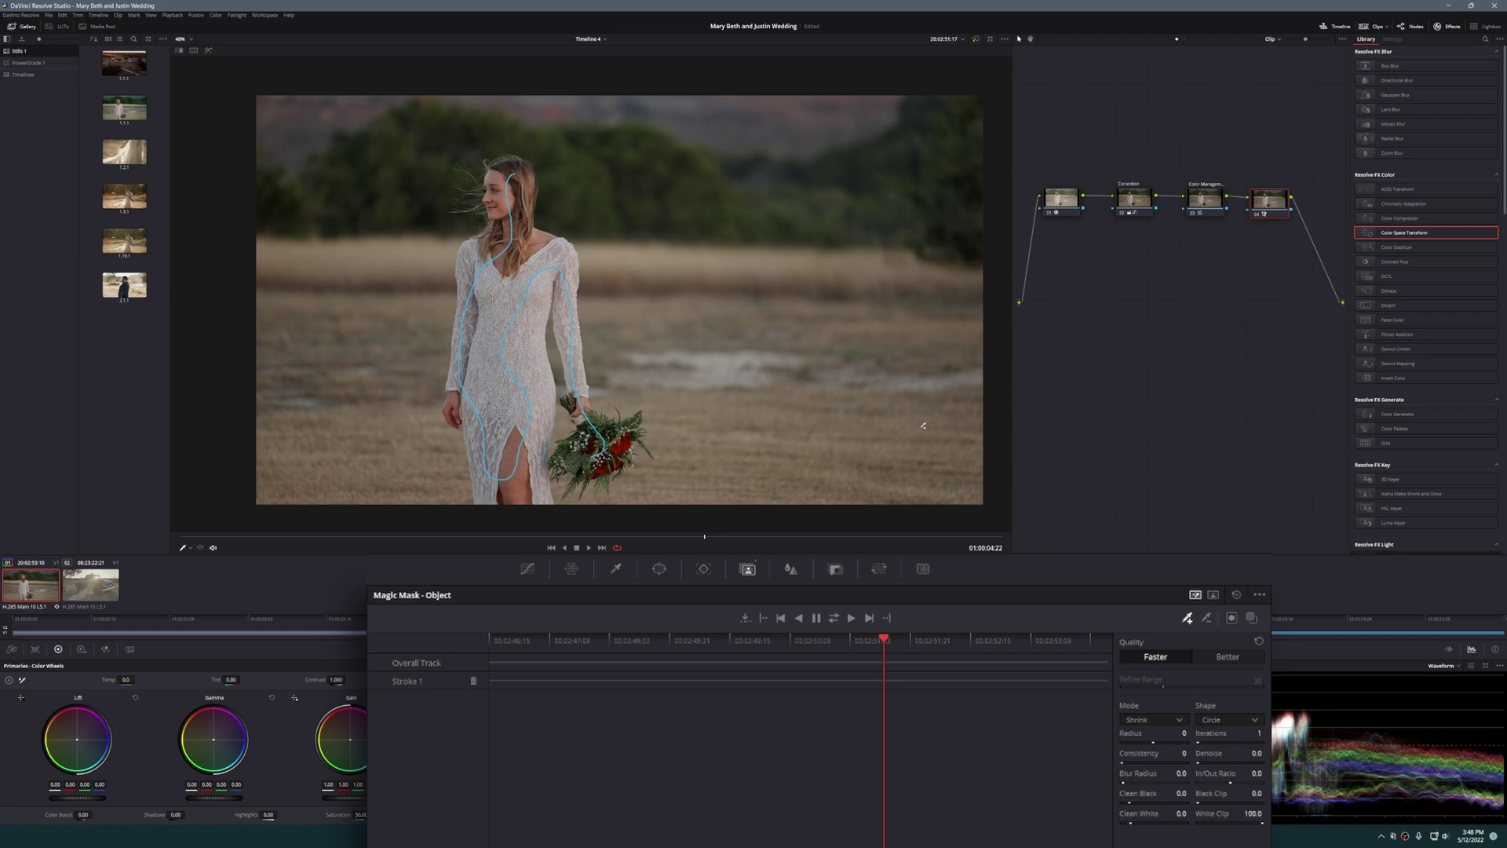
Step: Show the pink mask overlay and set Clean Black to 17.2 and Clean White to 4.7, checking the dress edges
left_click(1252, 619)
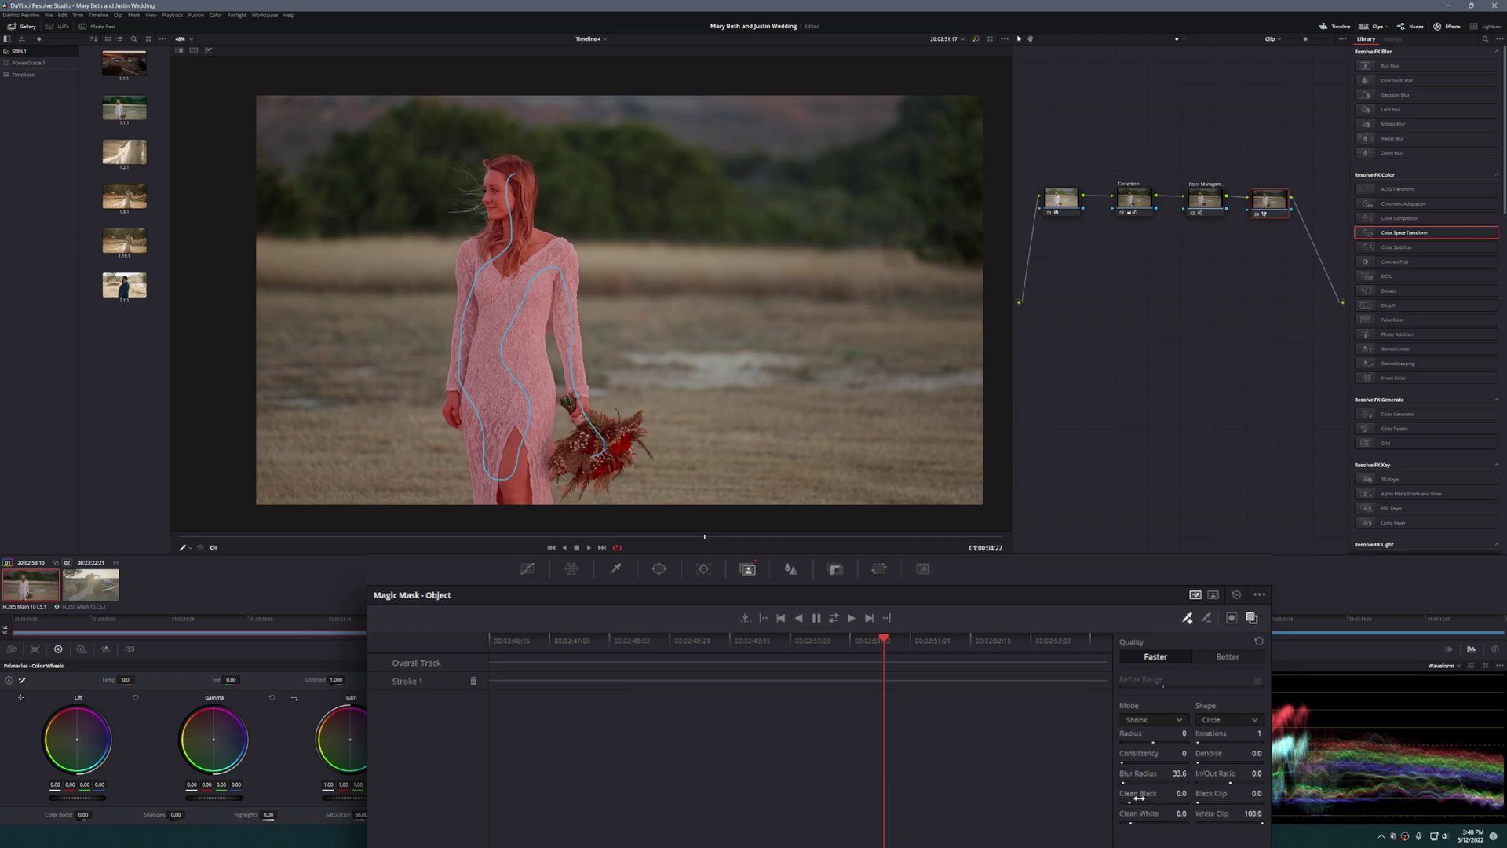
left_click_drag(1147, 803, 1141, 815)
left_click_drag(1128, 822, 1130, 822)
left_click_drag(1131, 821, 1123, 822)
left_click_drag(1161, 822, 1152, 822)
left_click_drag(1180, 813, 1162, 813)
scroll(482, 465, "up", 2)
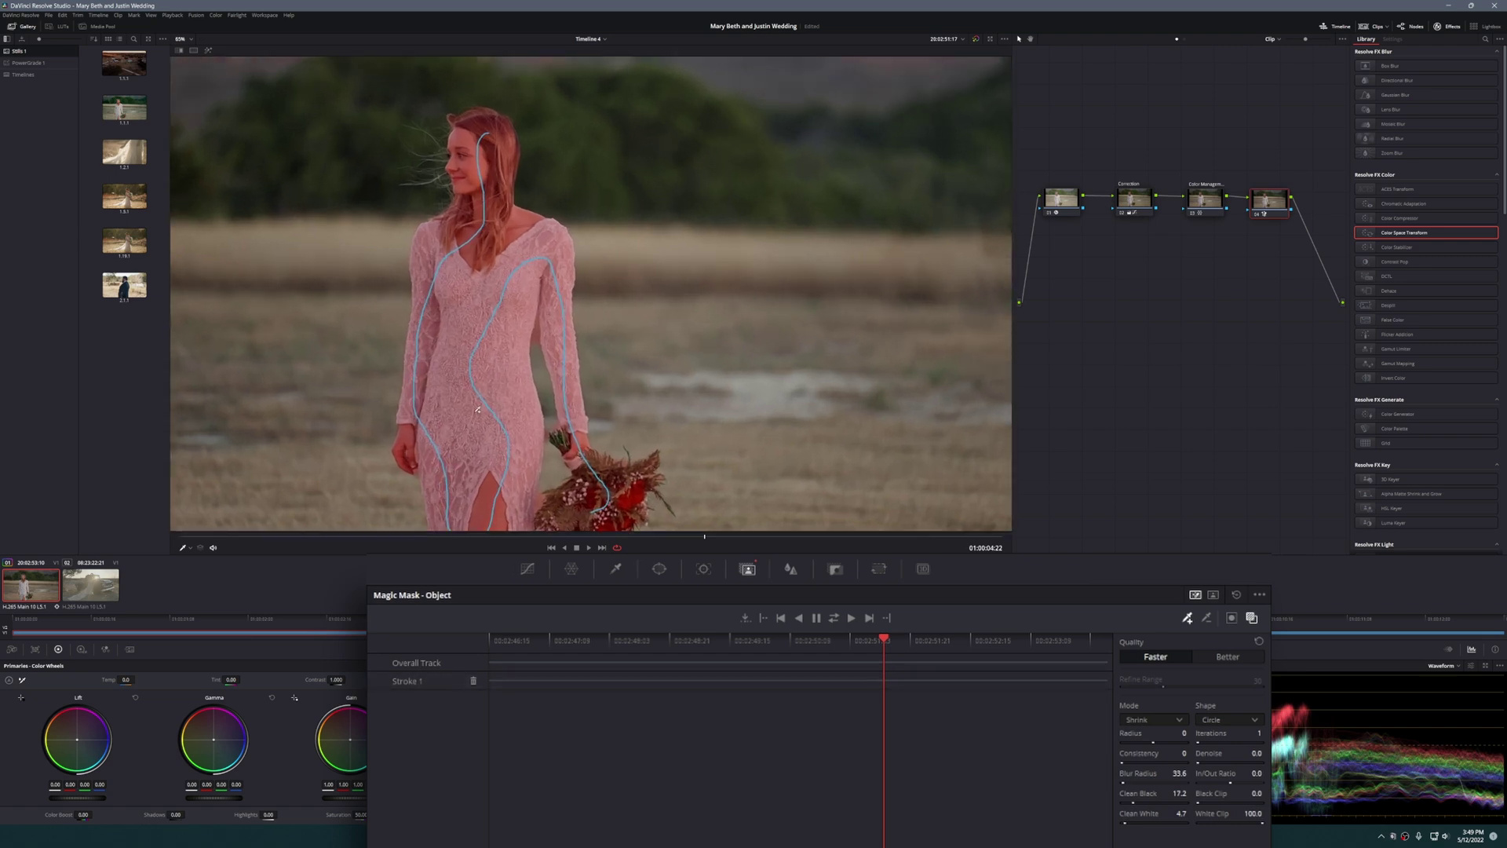
left_click_drag(477, 409, 536, 310)
scroll(554, 336, "down", 4)
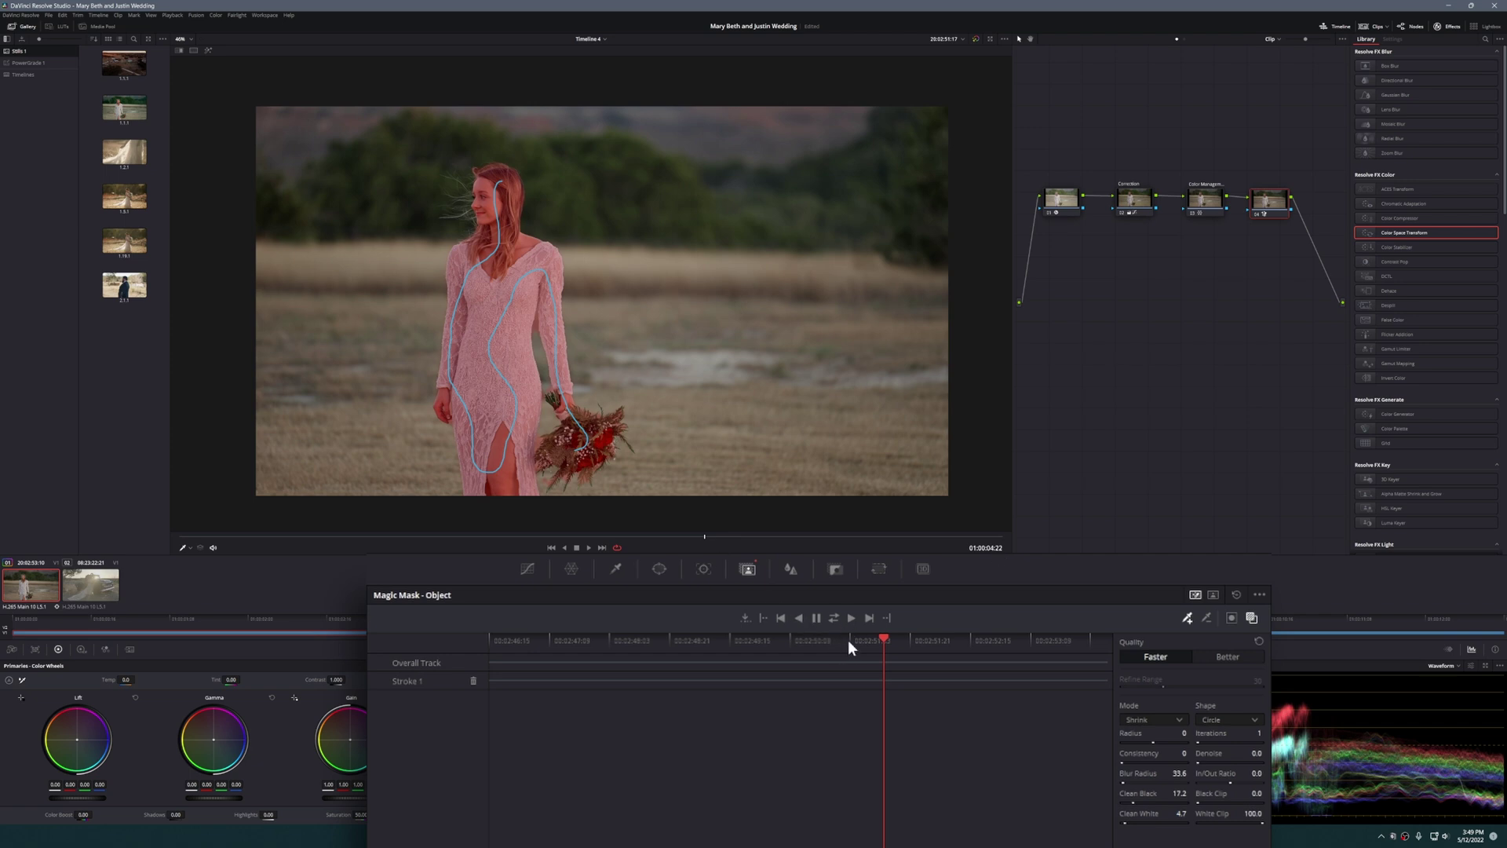
Step: Invert the Magic Mask to cover the background and track it forward through the clip
left_click(1230, 618)
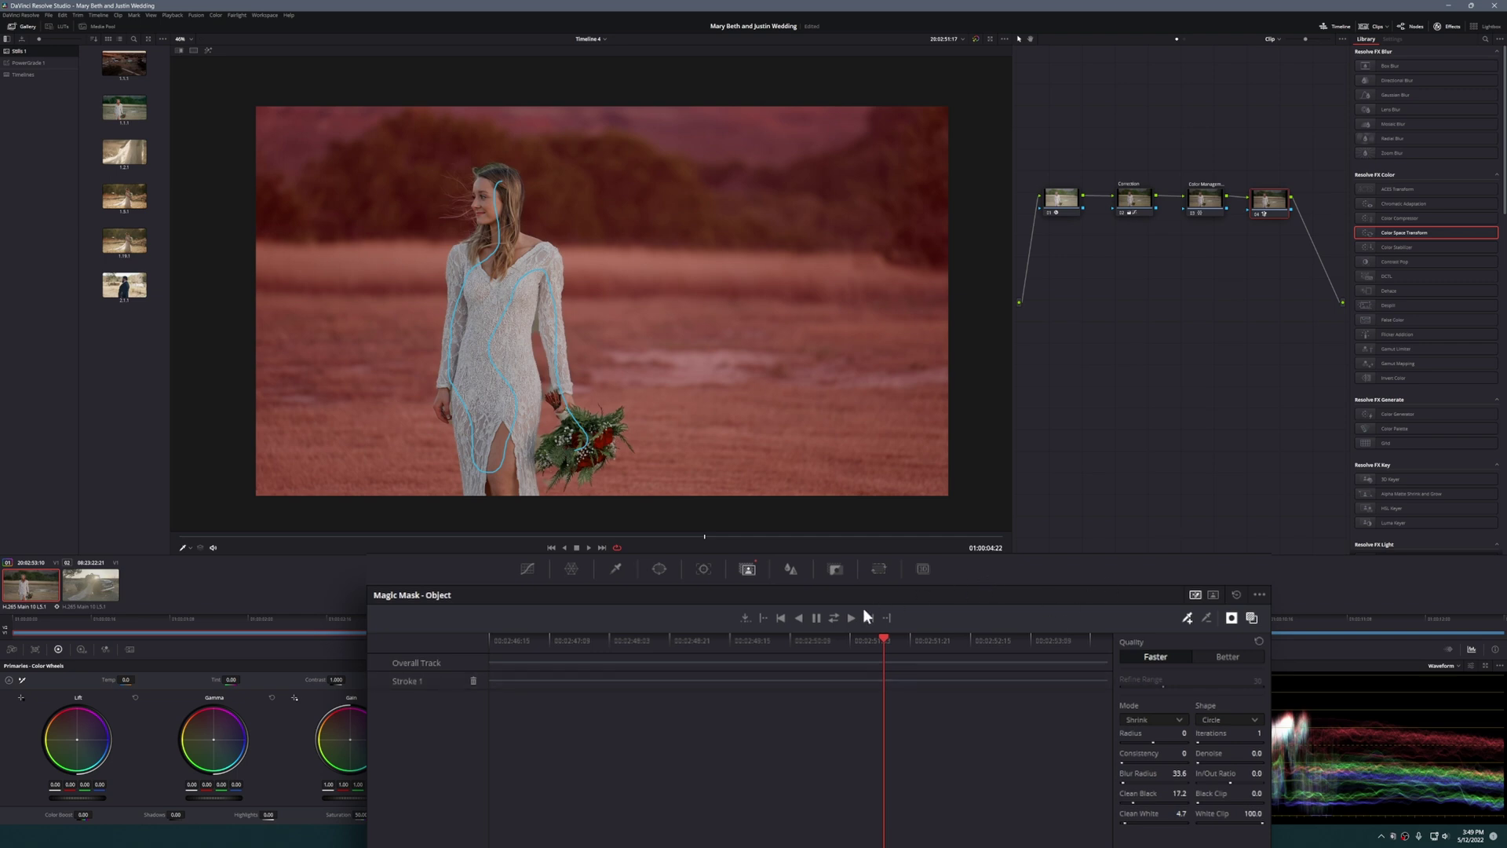
left_click(832, 618)
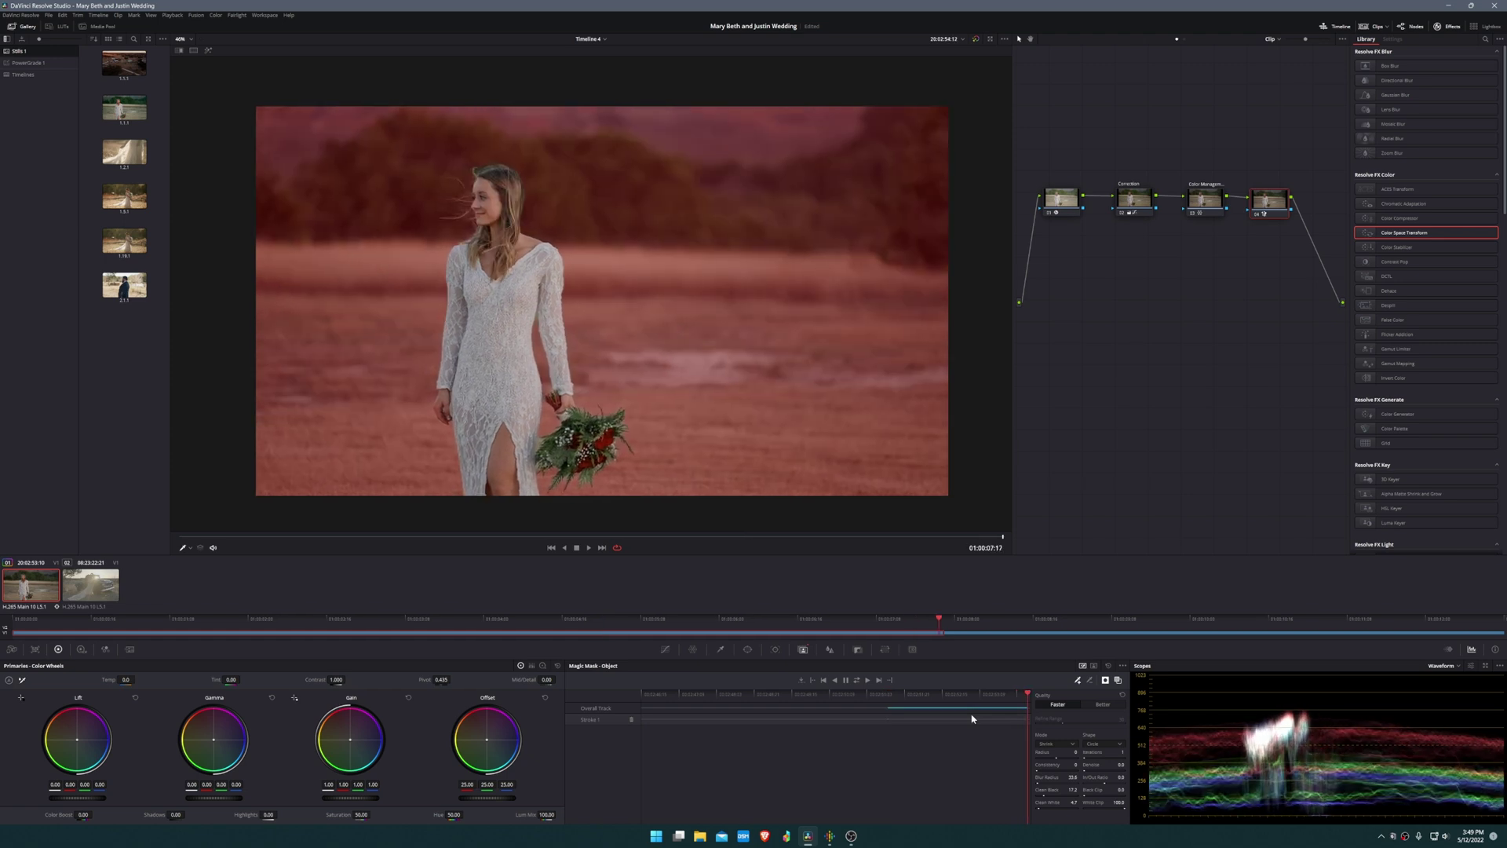
left_click(180, 538)
left_click_drag(12, 620, 588, 620)
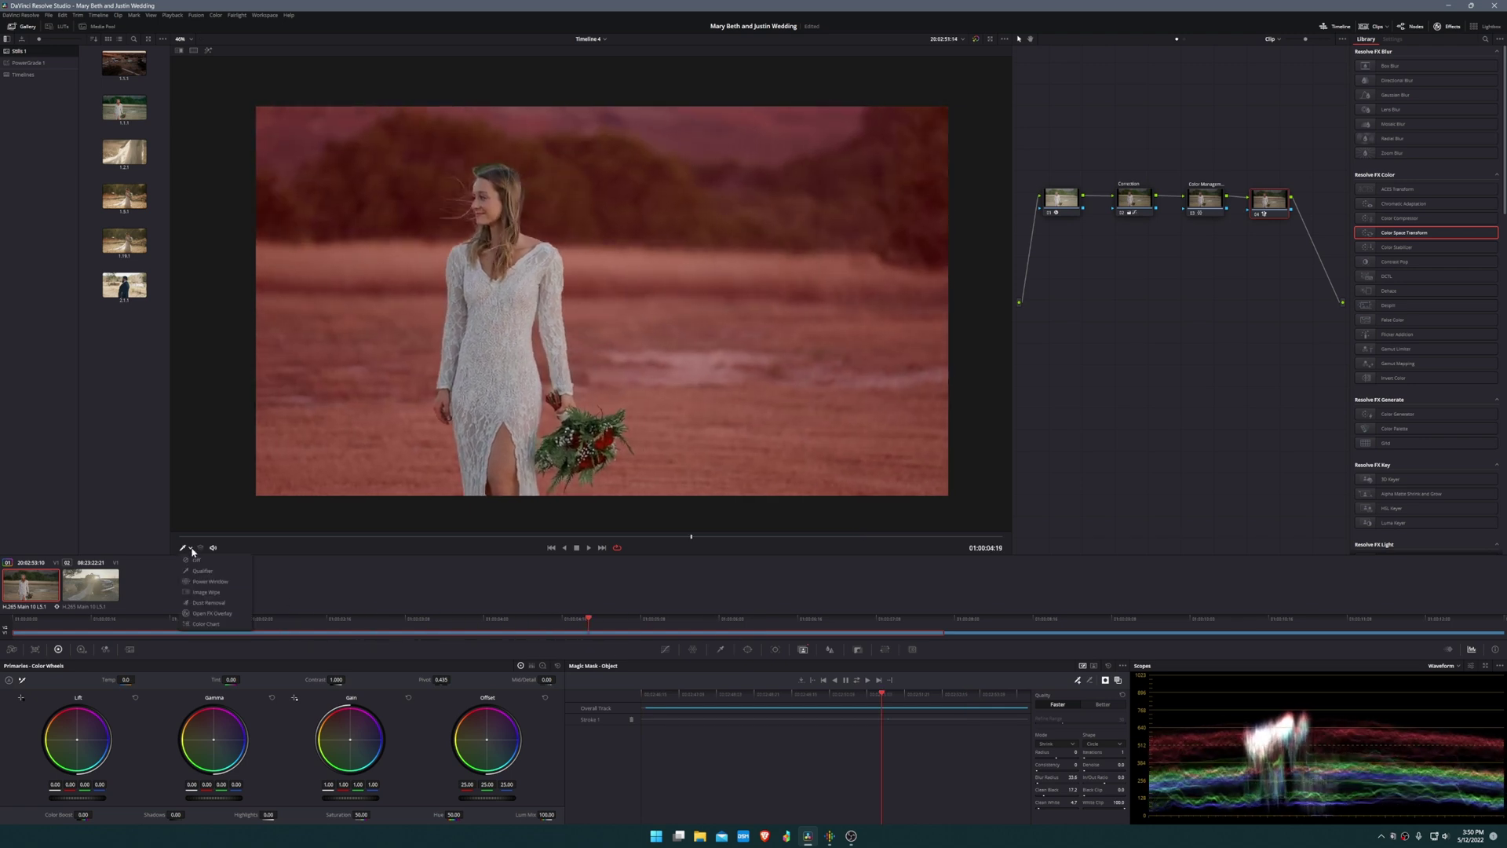
left_click_drag(877, 693, 888, 696)
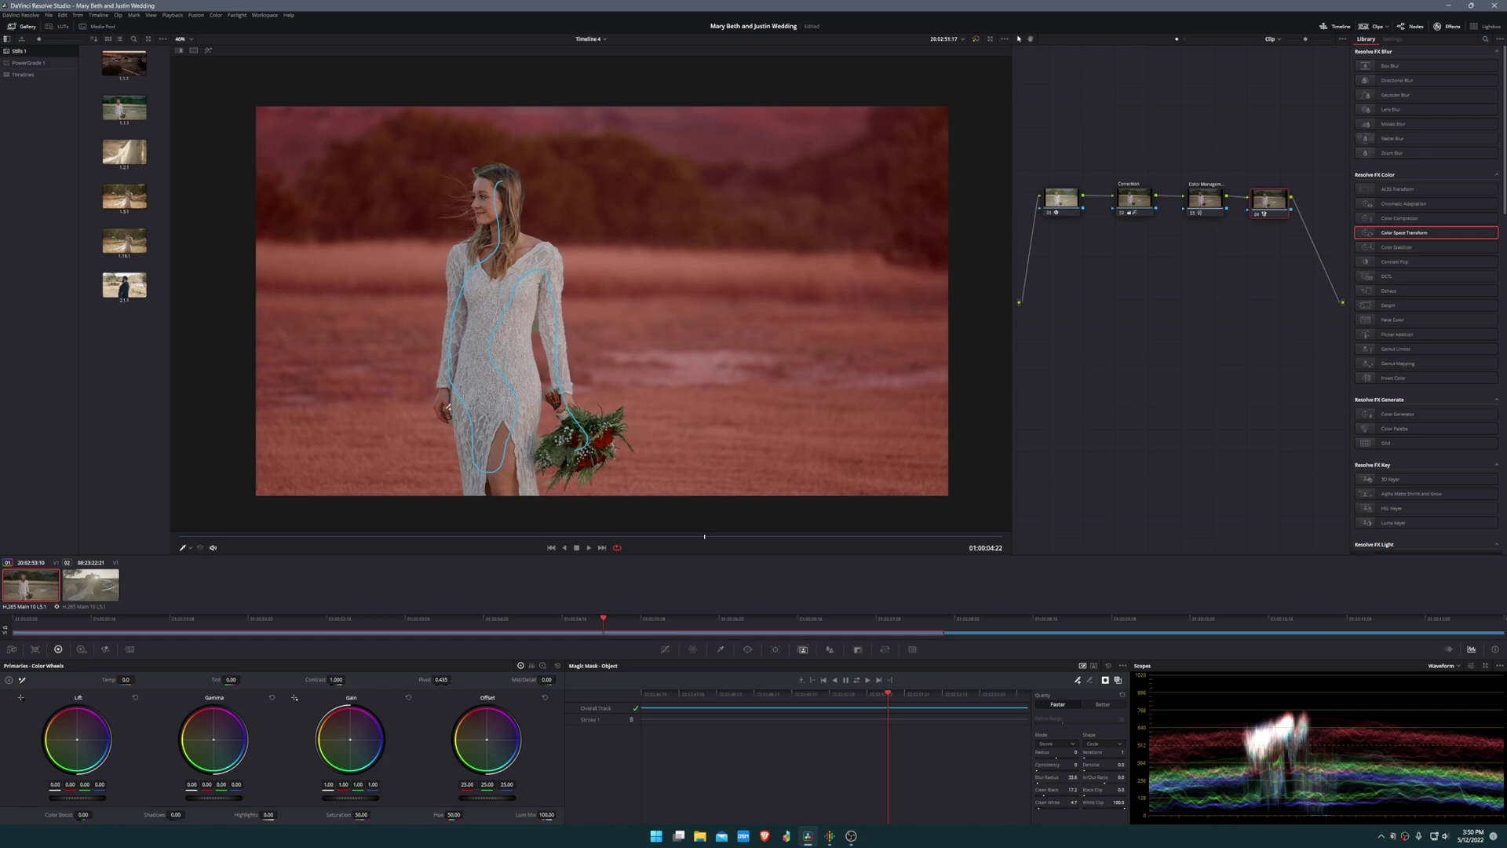
Step: Hide the mask stroke outline and the red mask overlay, then check nearby frames
left_click(188, 551)
left_click(188, 552)
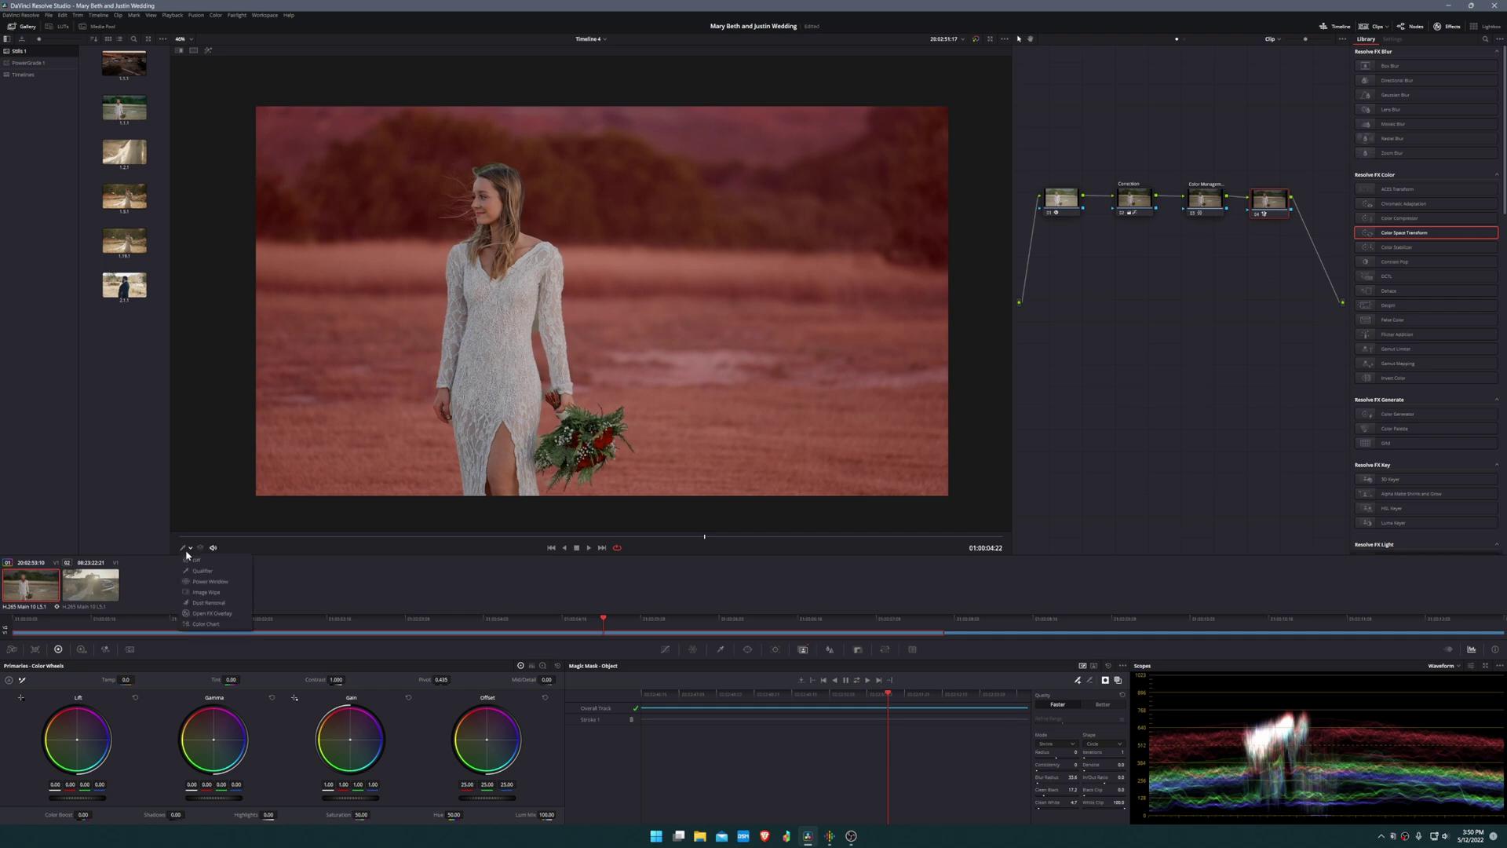
left_click(301, 566)
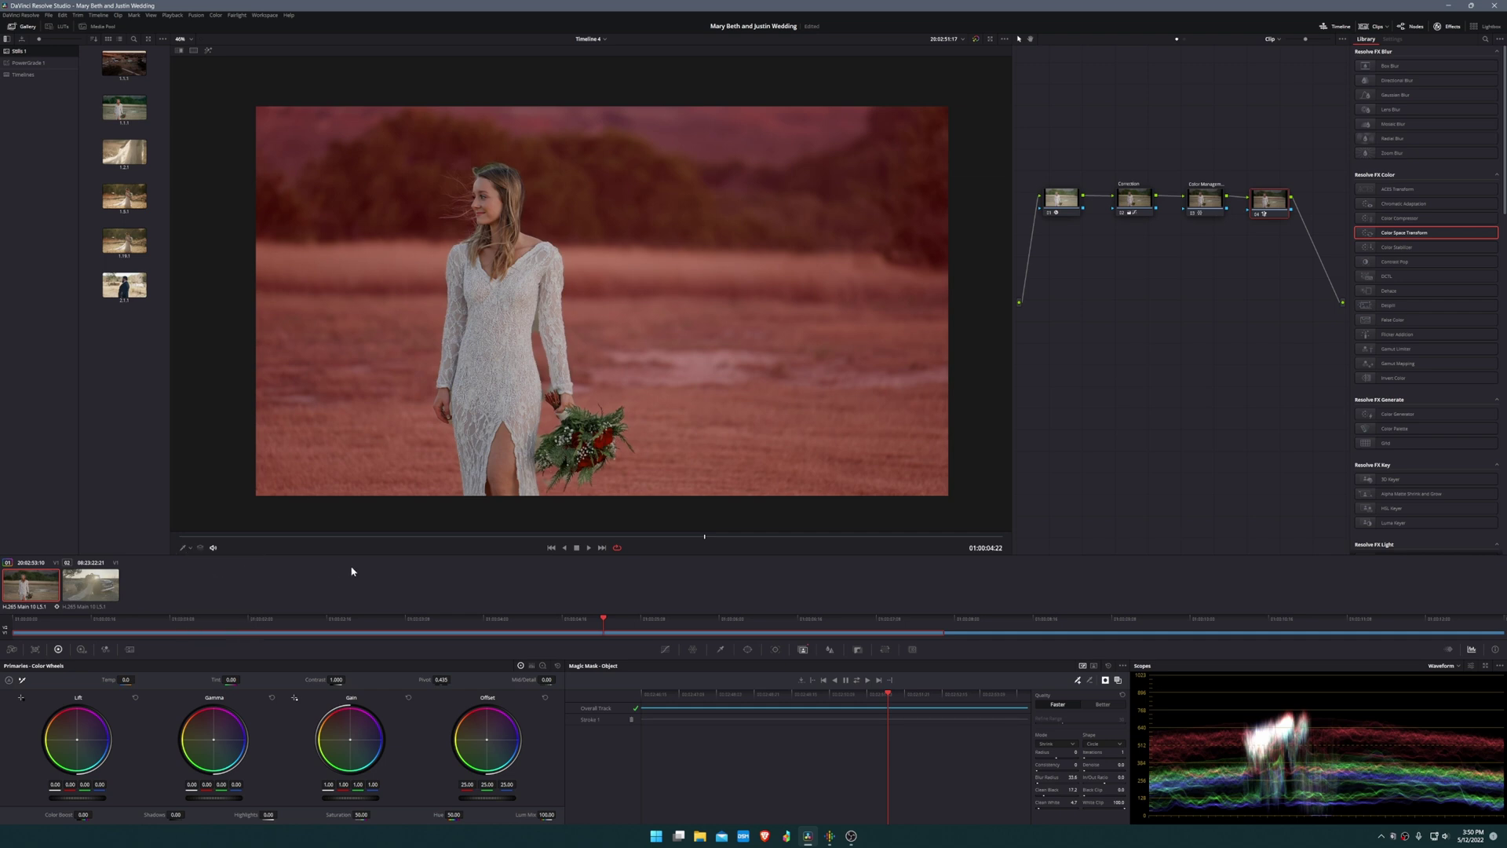
left_click(1119, 680)
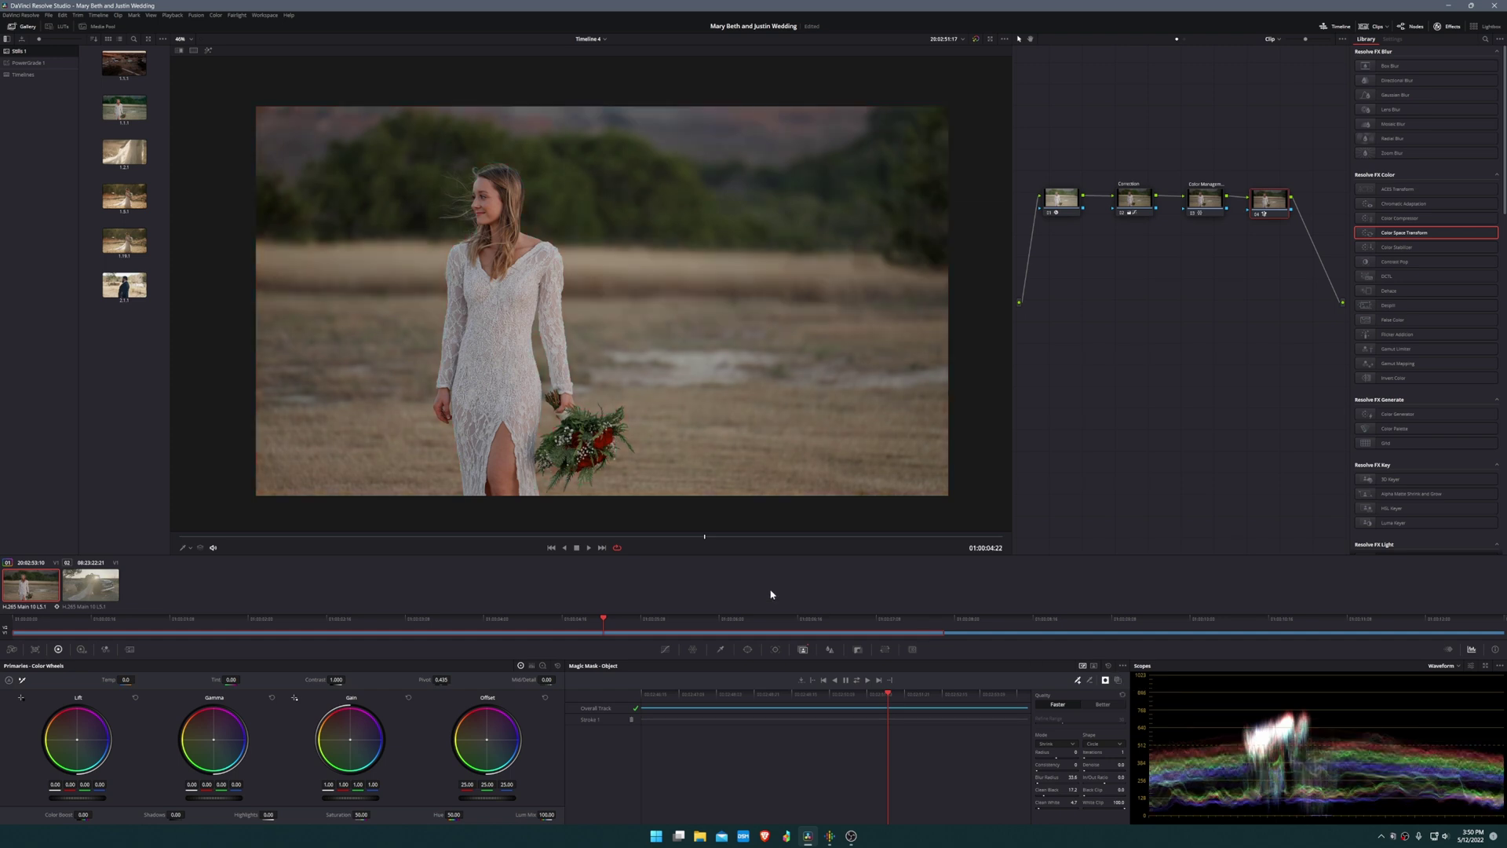
left_click_drag(605, 618, 710, 620)
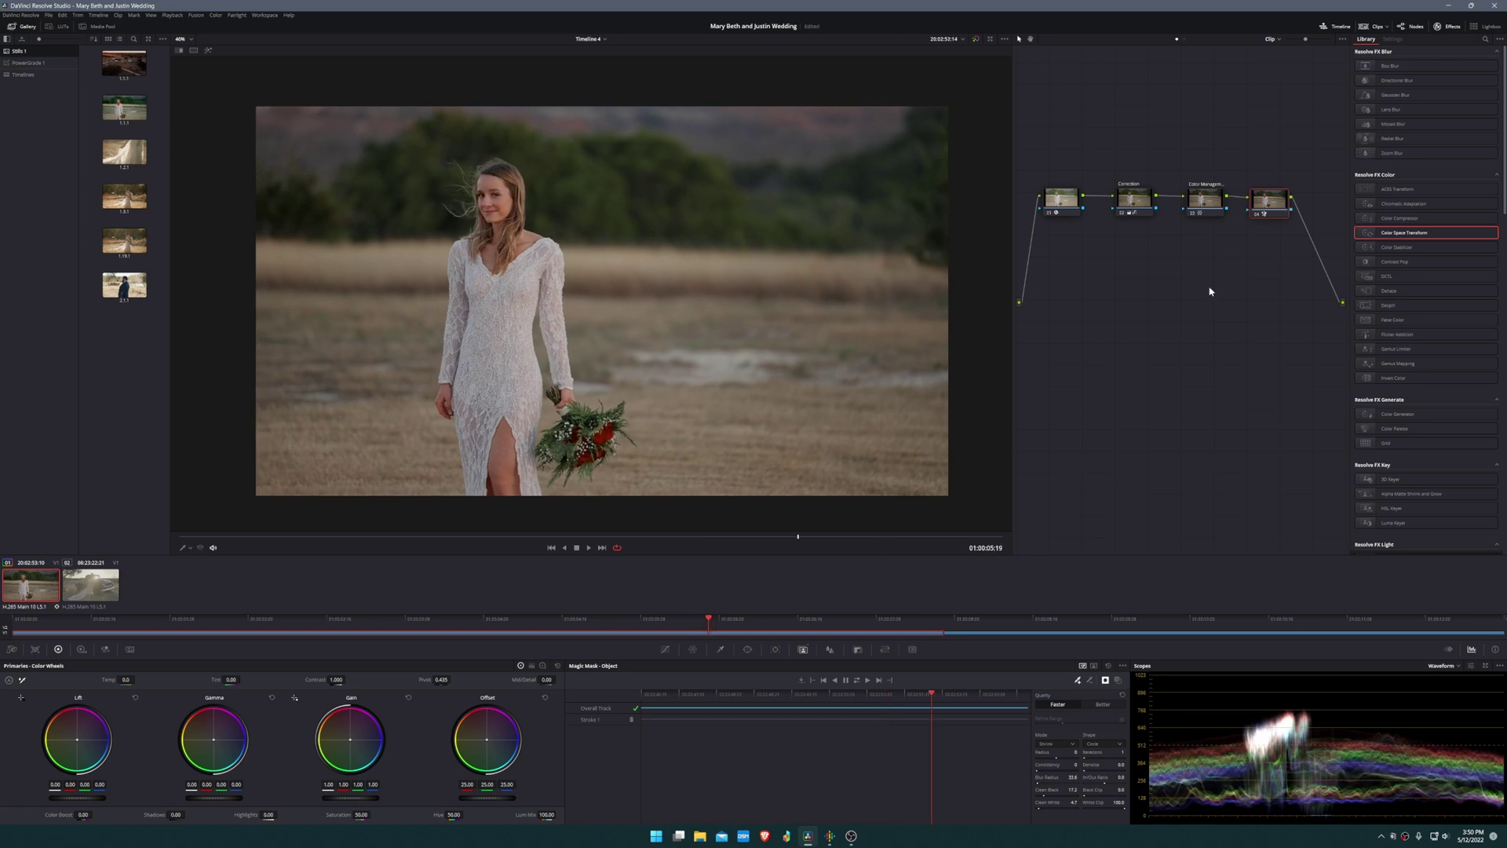
Step: Try a green Offset shift on the background node, then reset Offset to 25.00
left_click_drag(1266, 200, 1268, 207)
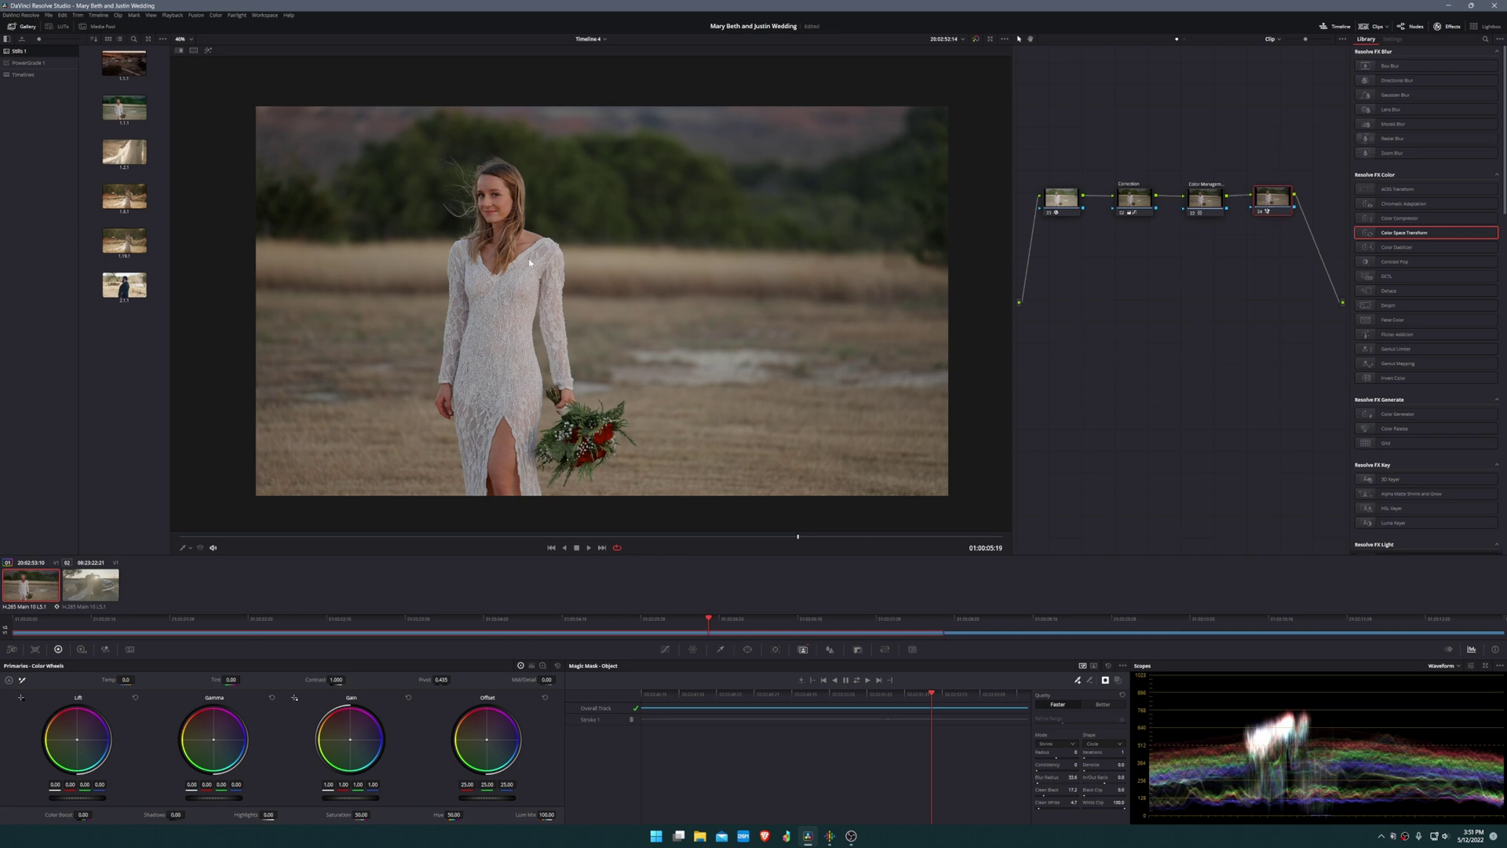
left_click_drag(487, 744, 487, 744)
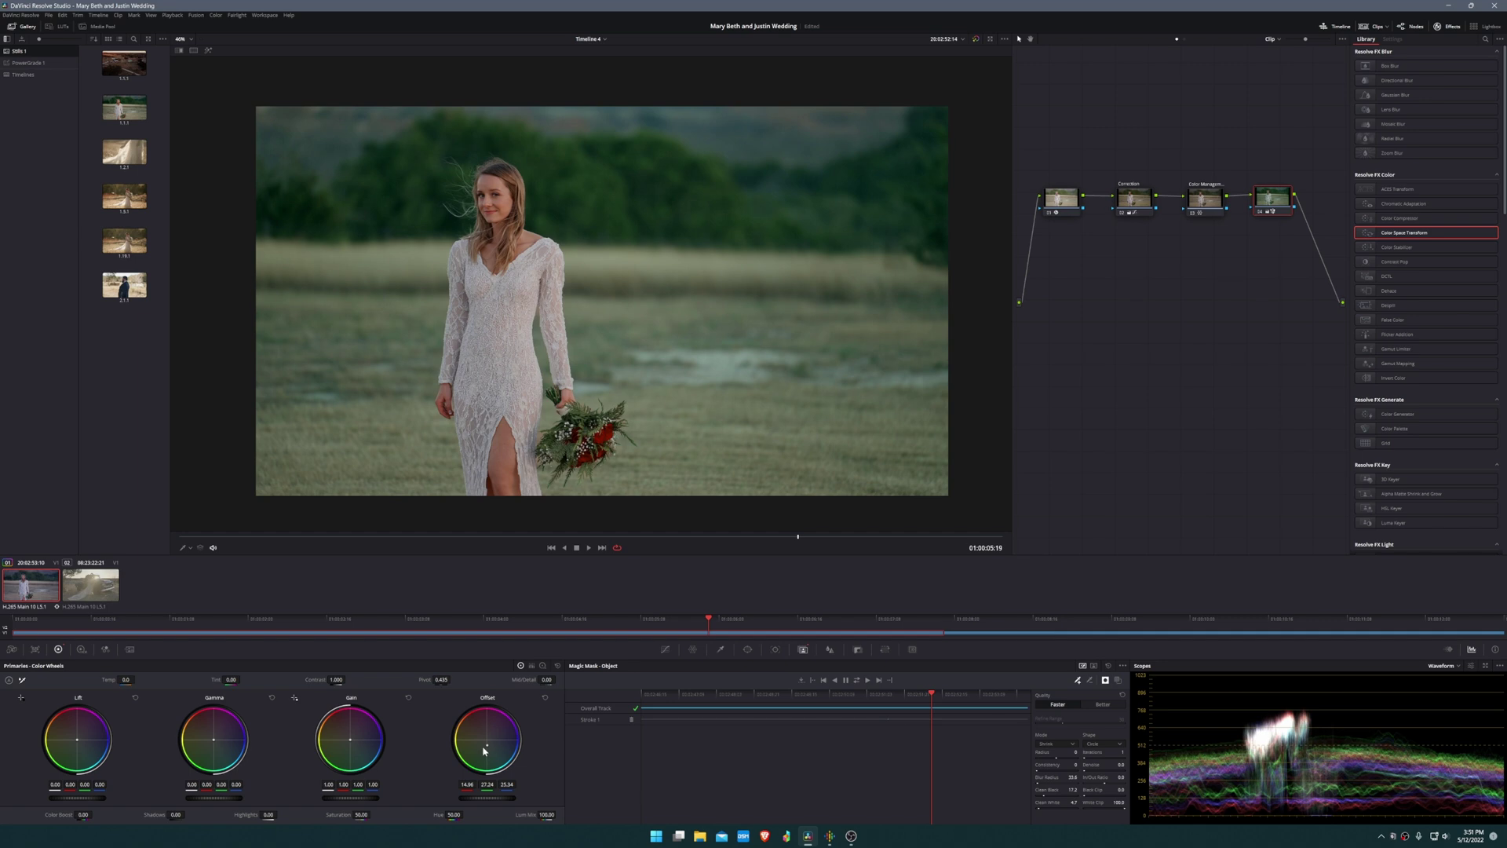
left_click(545, 697)
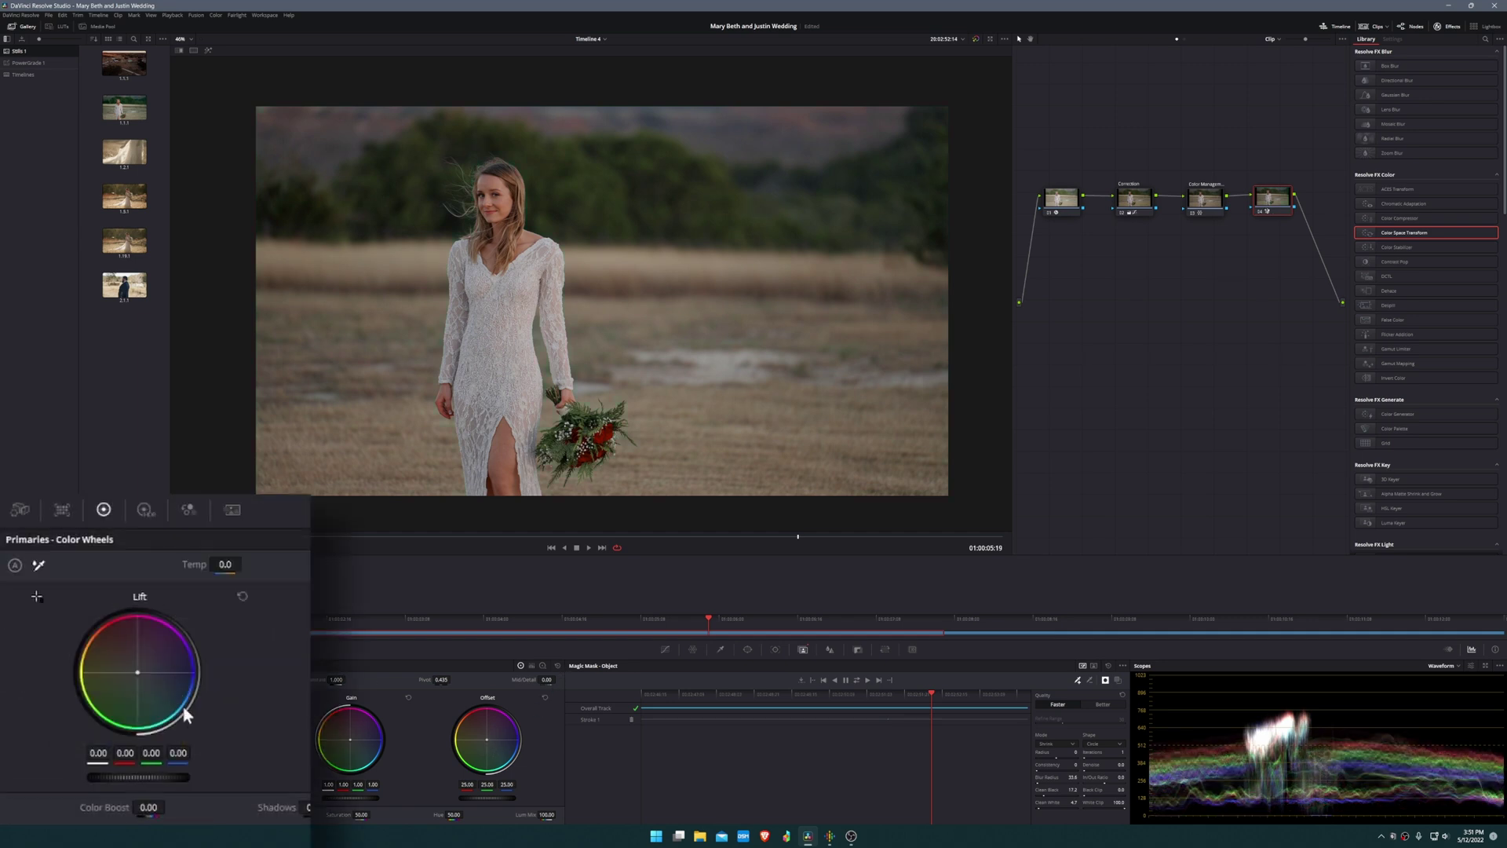
Step: Give the background's Lift a very slight red adjustment
left_click_drag(136, 709, 139, 704)
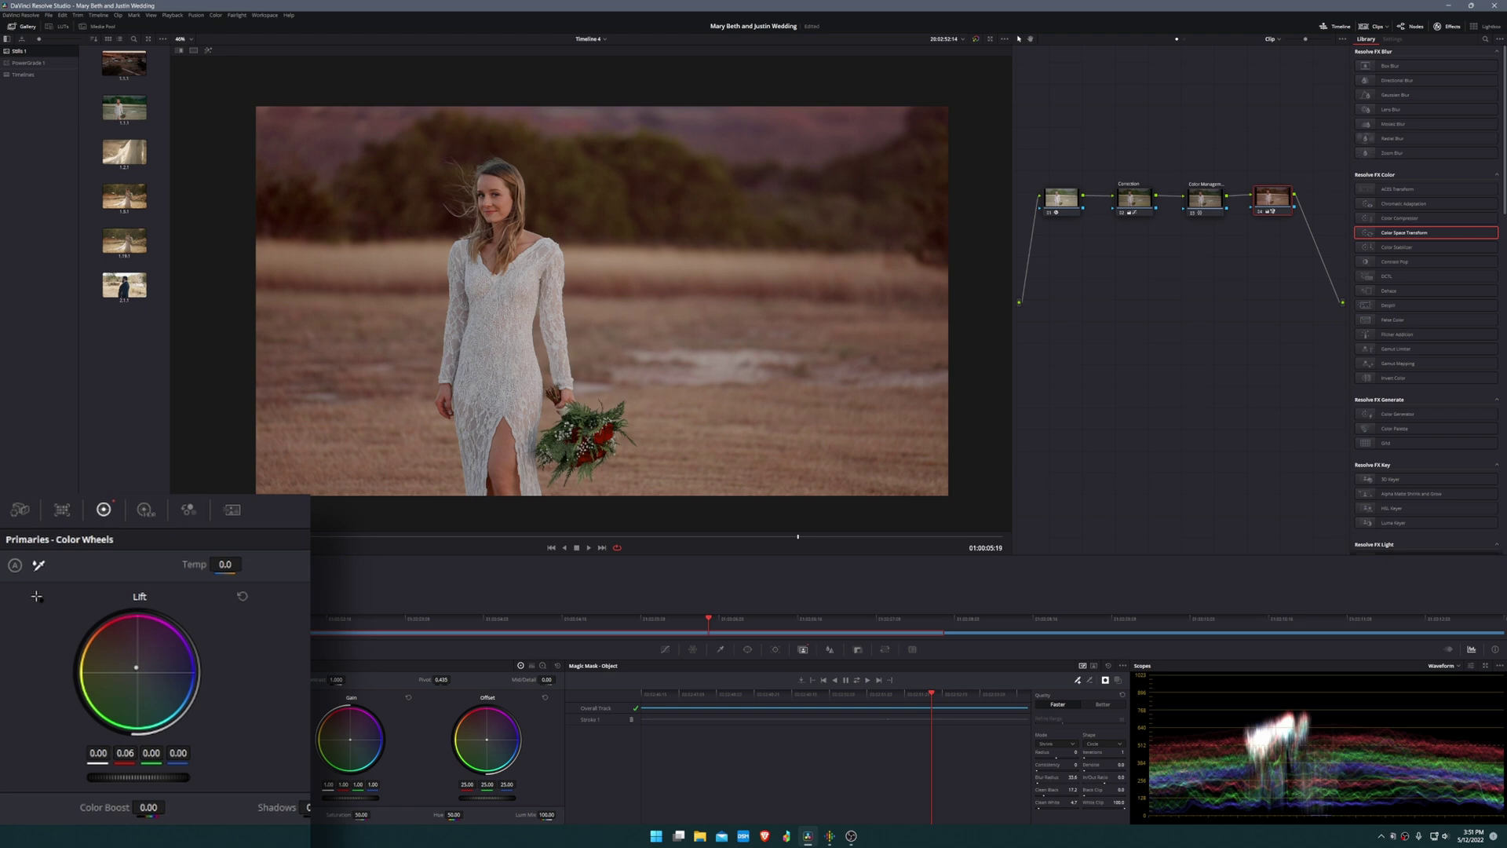
left_click_drag(138, 705, 140, 709)
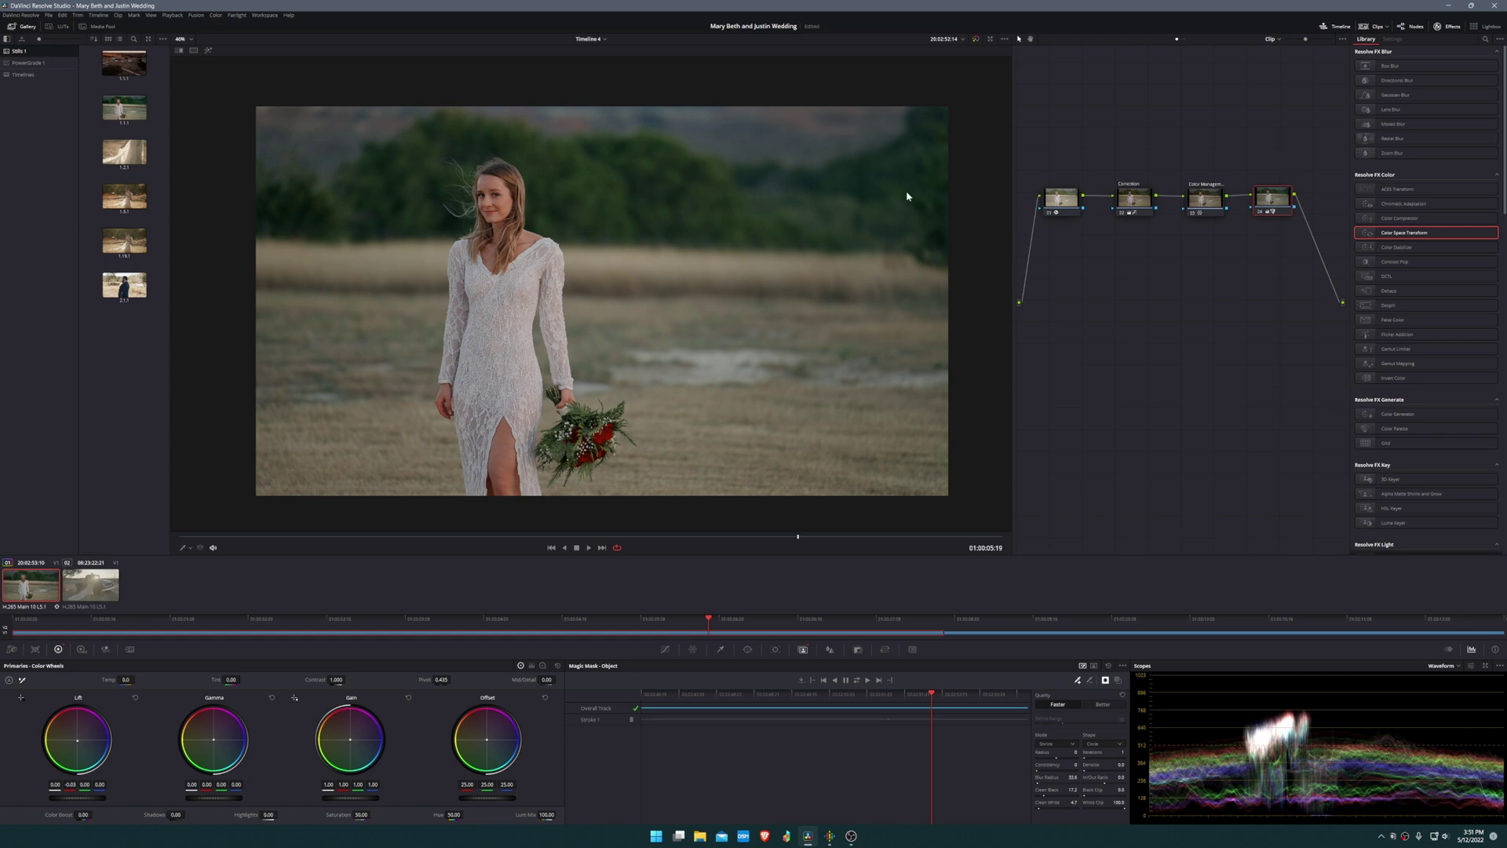
left_click(1261, 216)
Step: Add a serial node (Alt+S) after Background with Shadows -13.00 and Highlights 43.00
key("alt+s")
left_click_drag(1058, 238, 1097, 296)
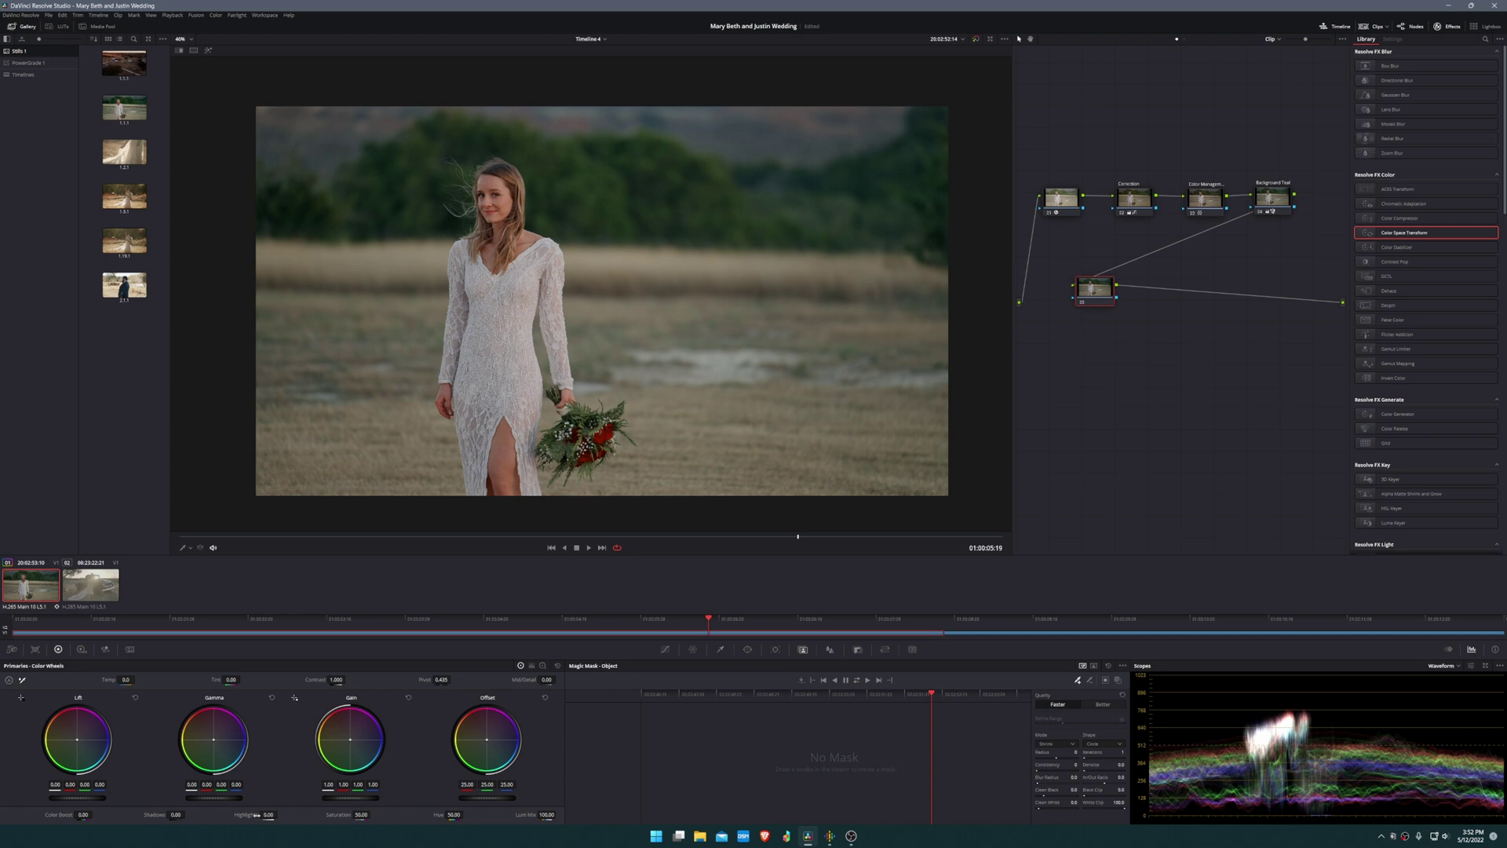
left_click_drag(268, 814, 279, 814)
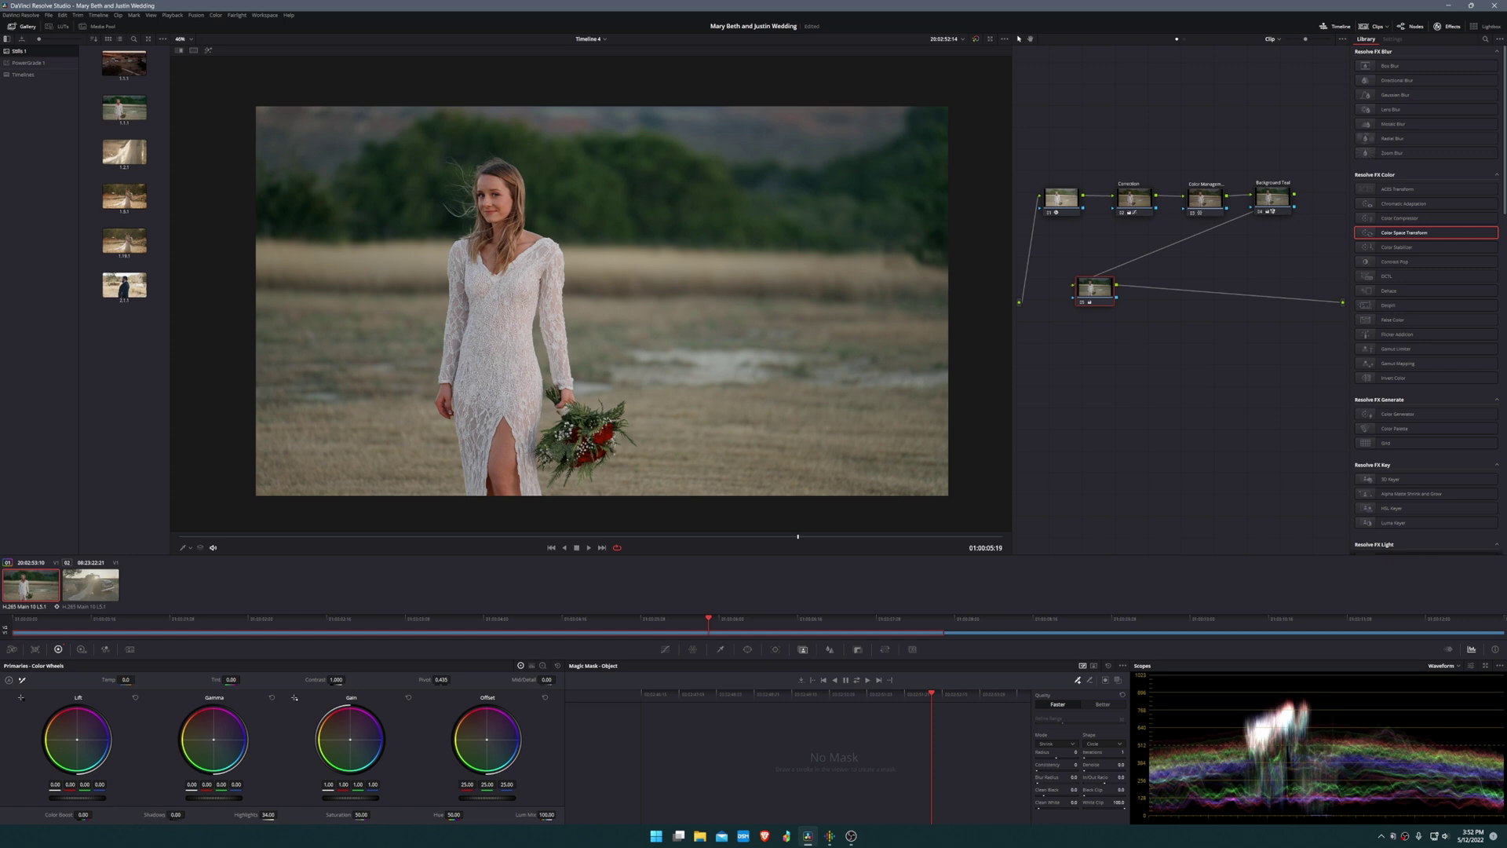
left_click_drag(175, 814, 165, 814)
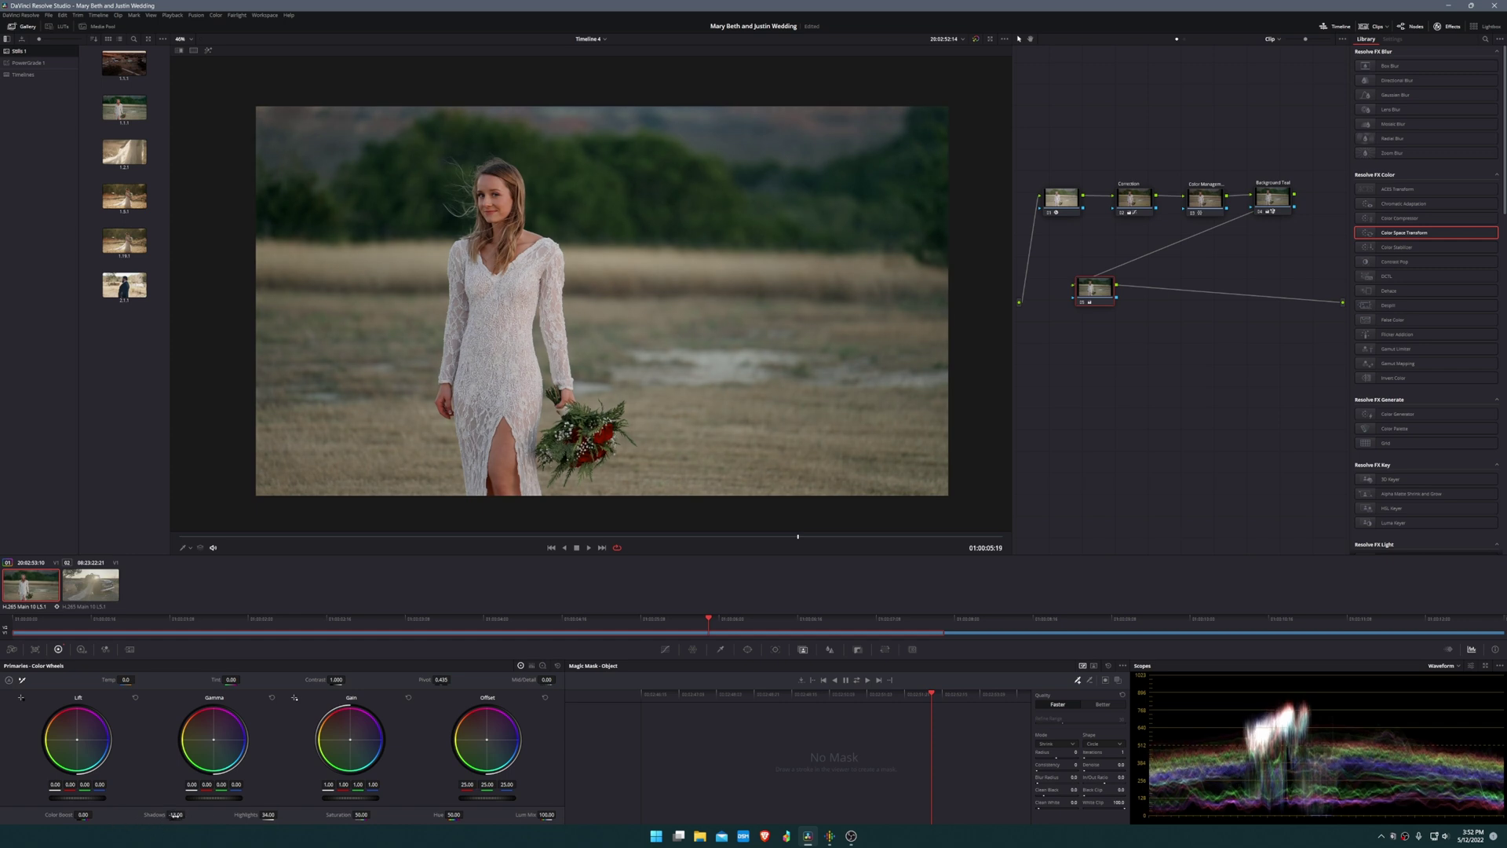
left_click_drag(267, 814, 273, 814)
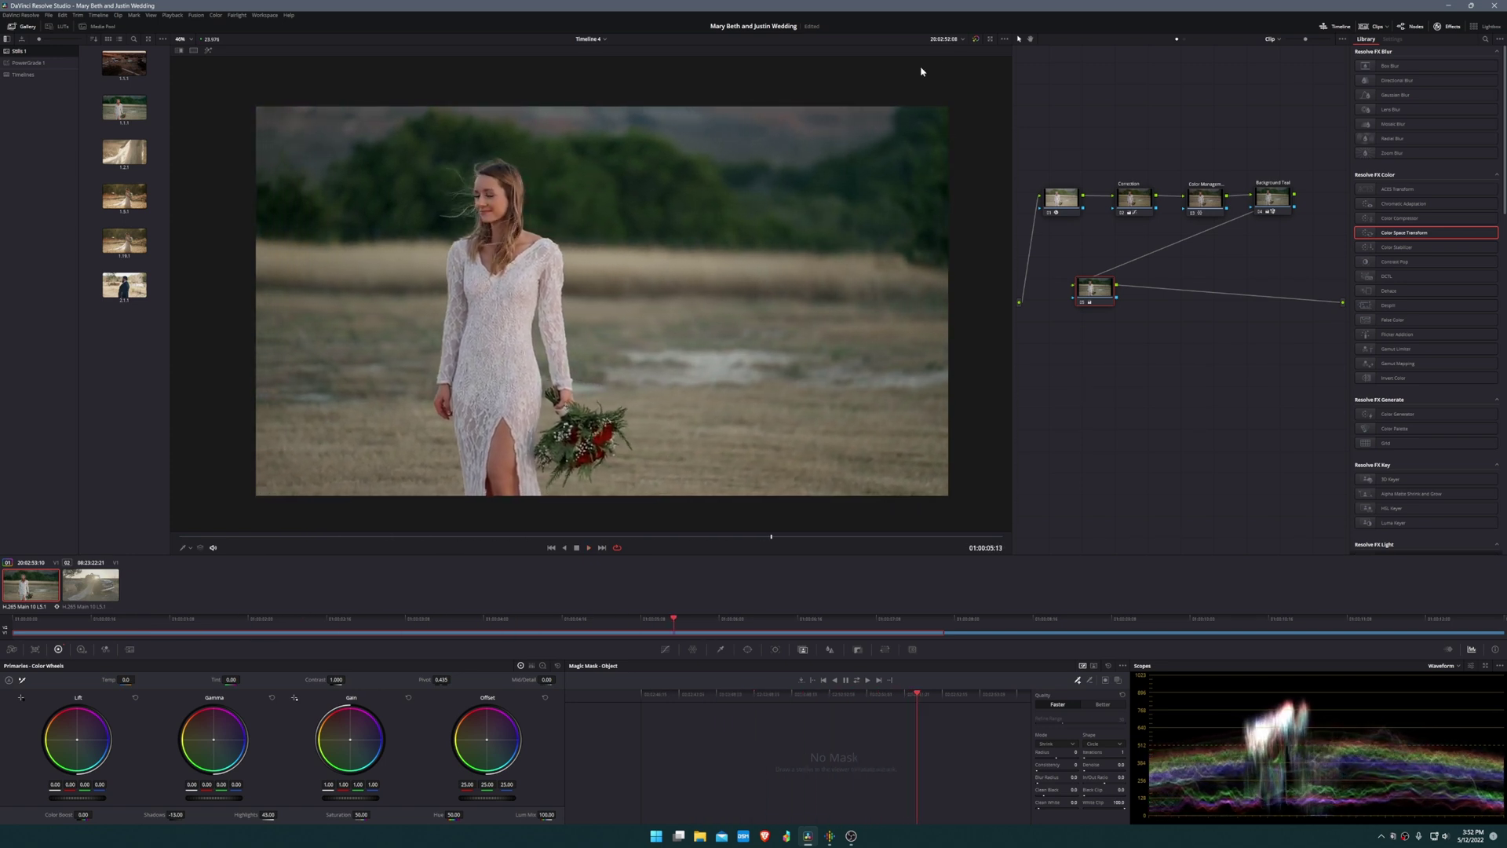
key("space")
left_click(975, 40)
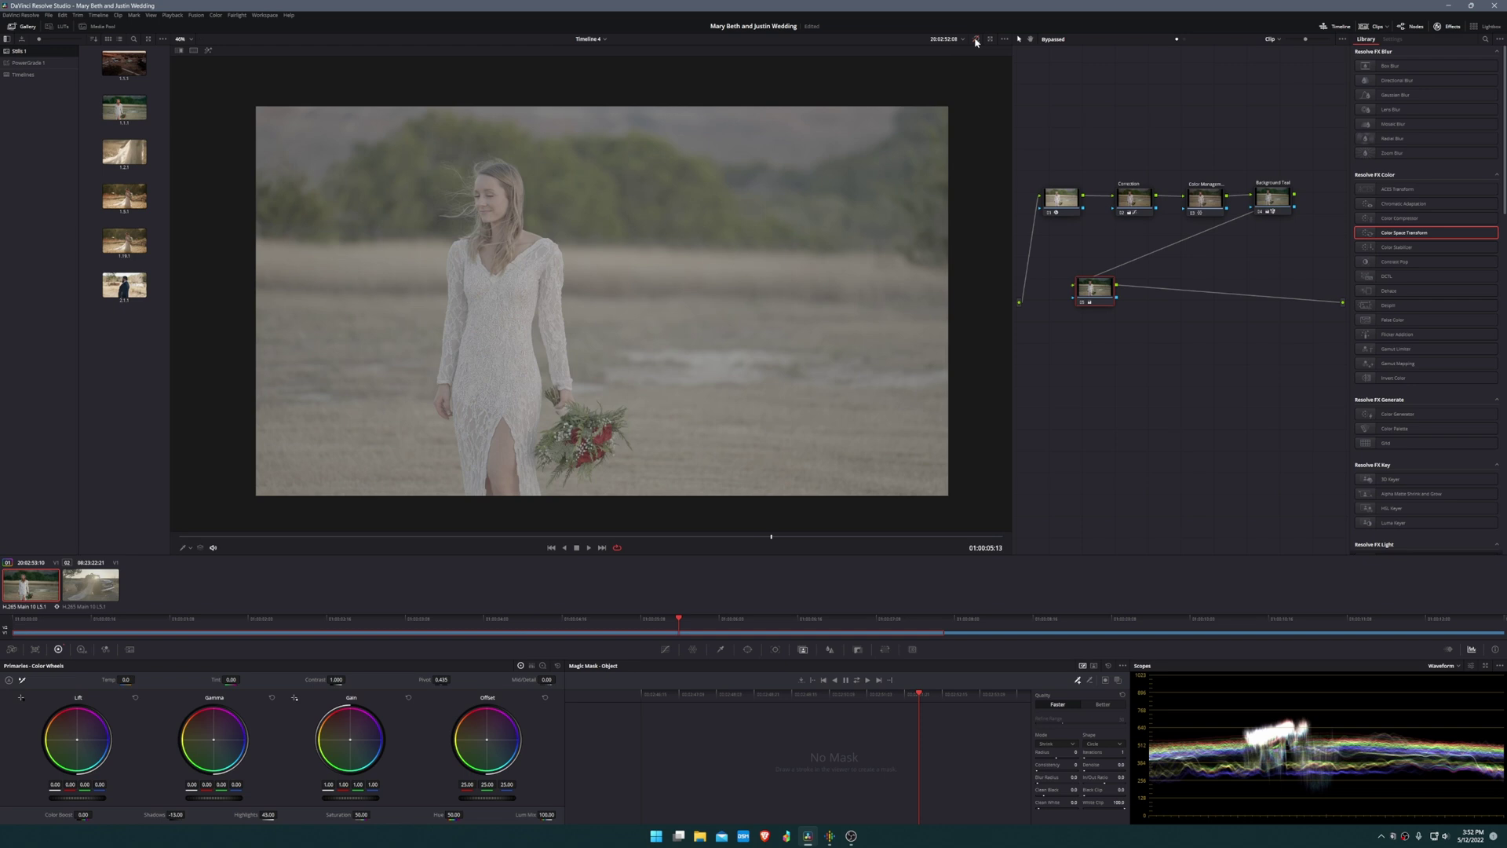
left_click(976, 40)
key("space")
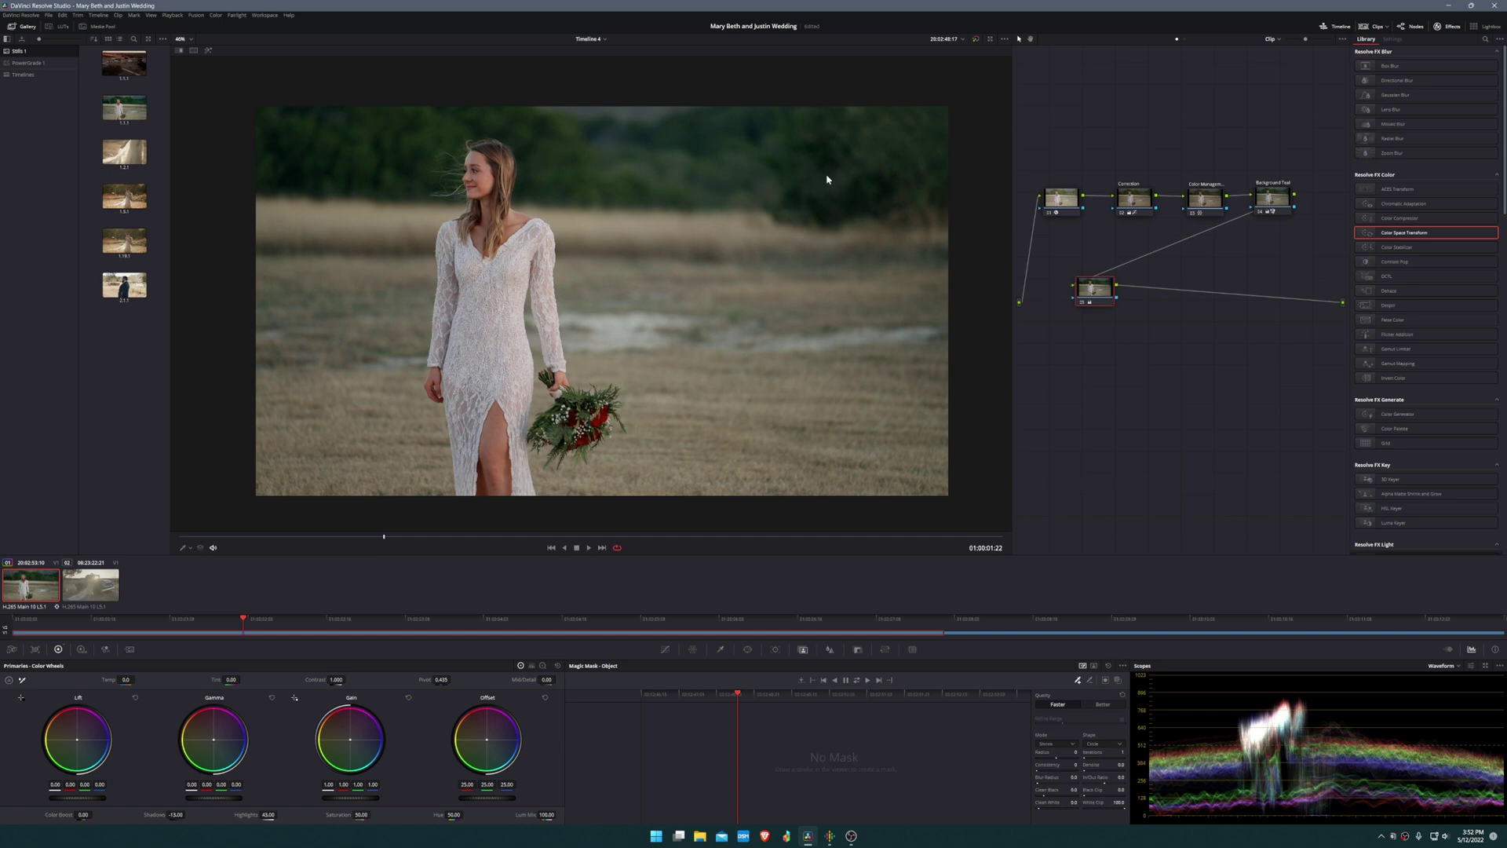
left_click_drag(1080, 289, 1074, 299)
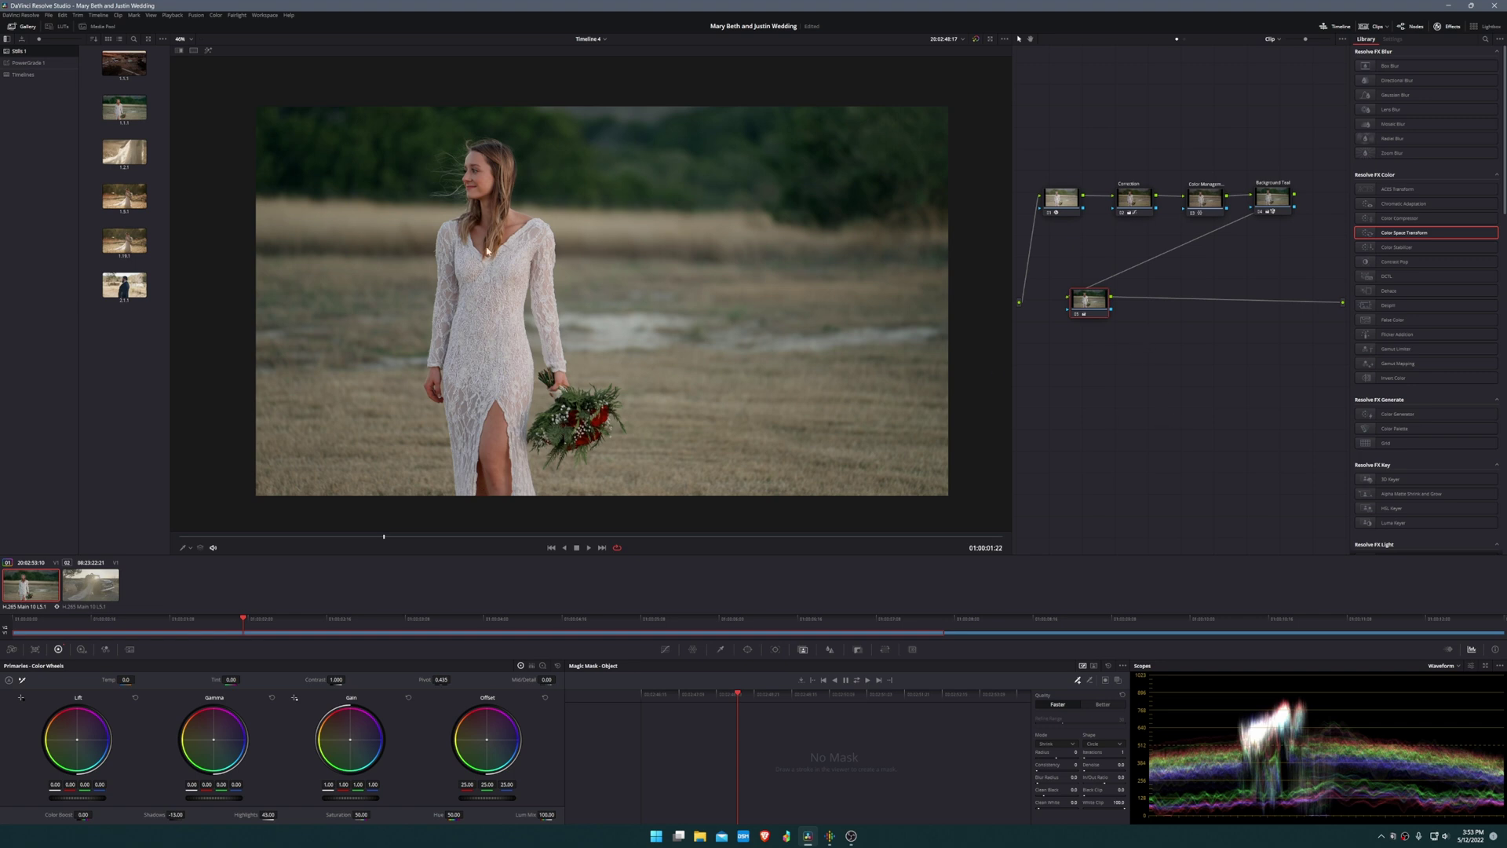
left_click(593, 537)
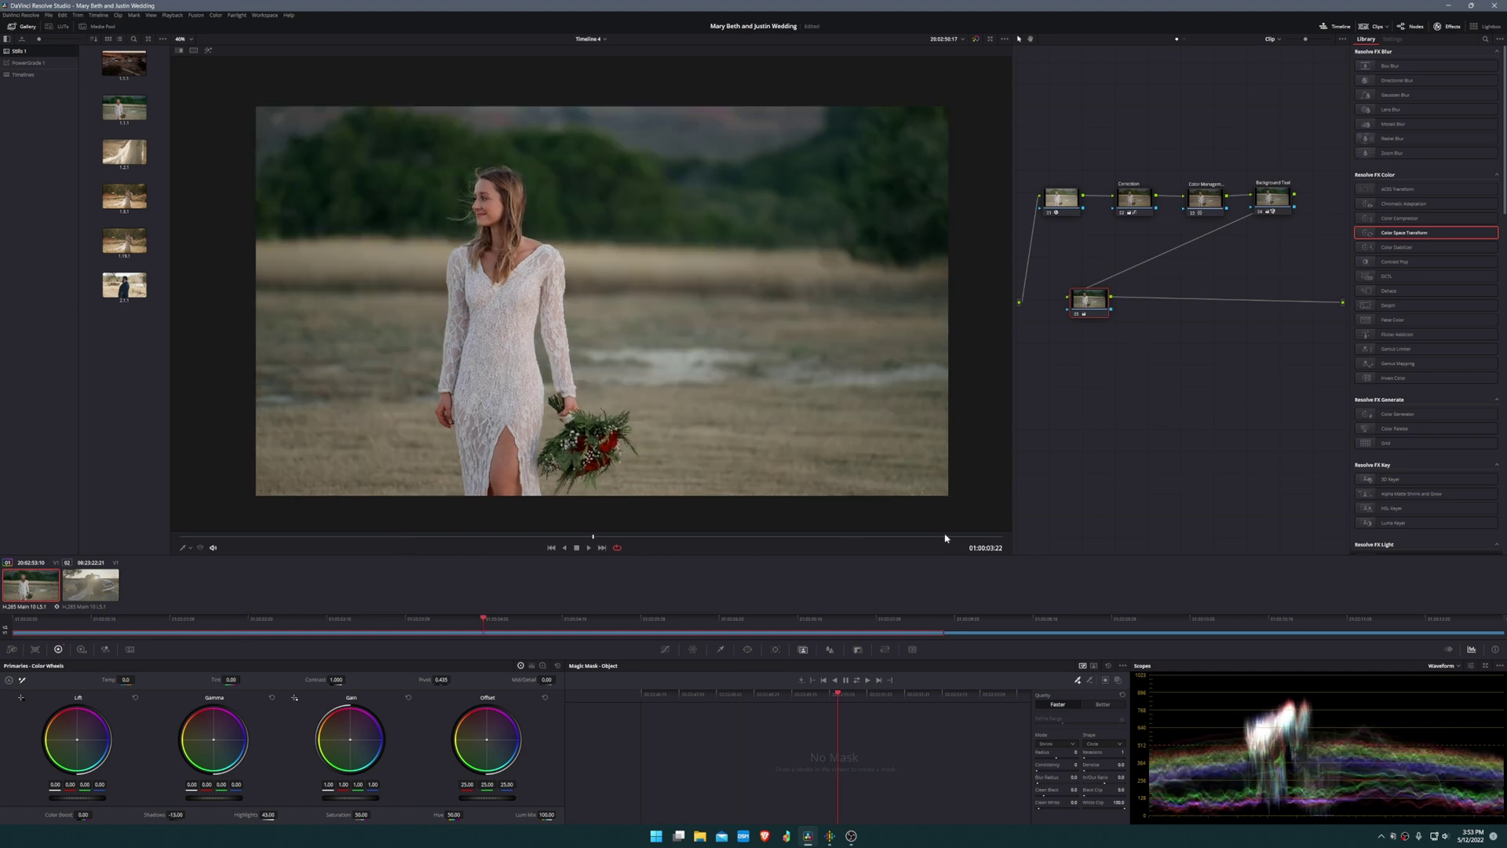